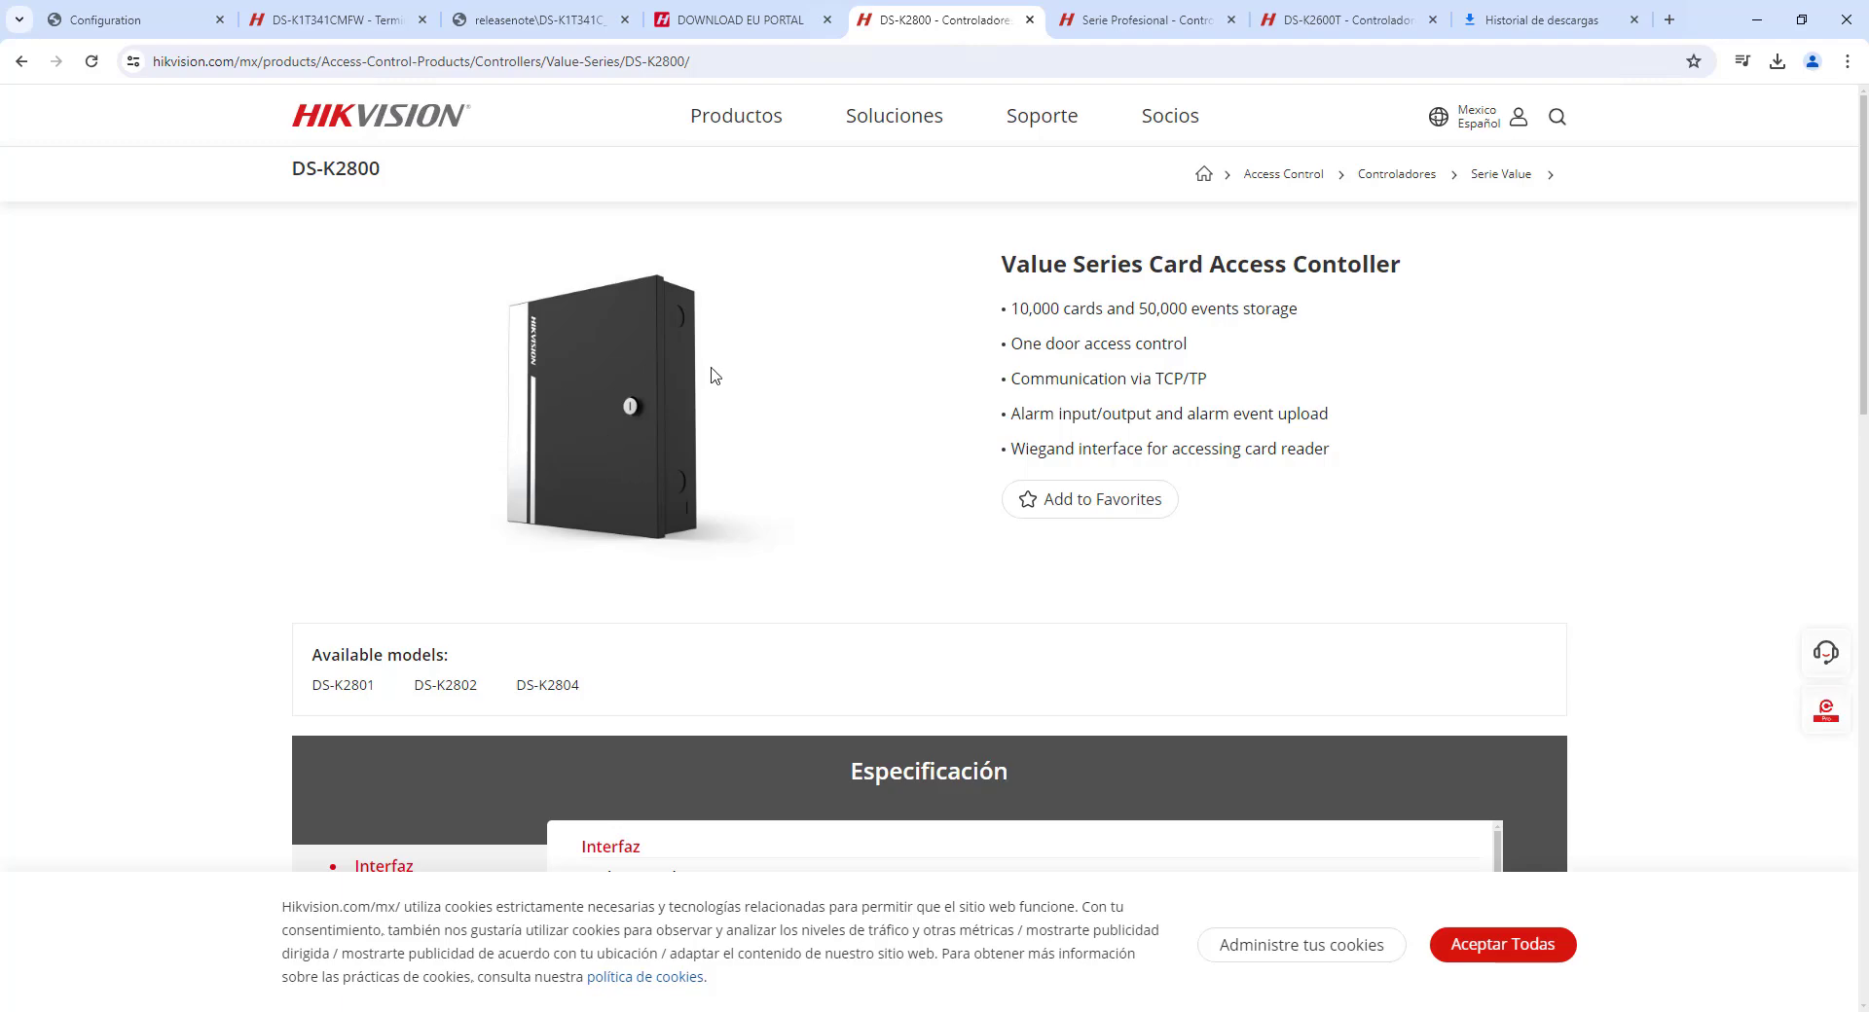
View the DS-K2600T product page, and switch to iVMS-4200 to open the remote configuration of Panel 1 [2804]
click(1339, 35)
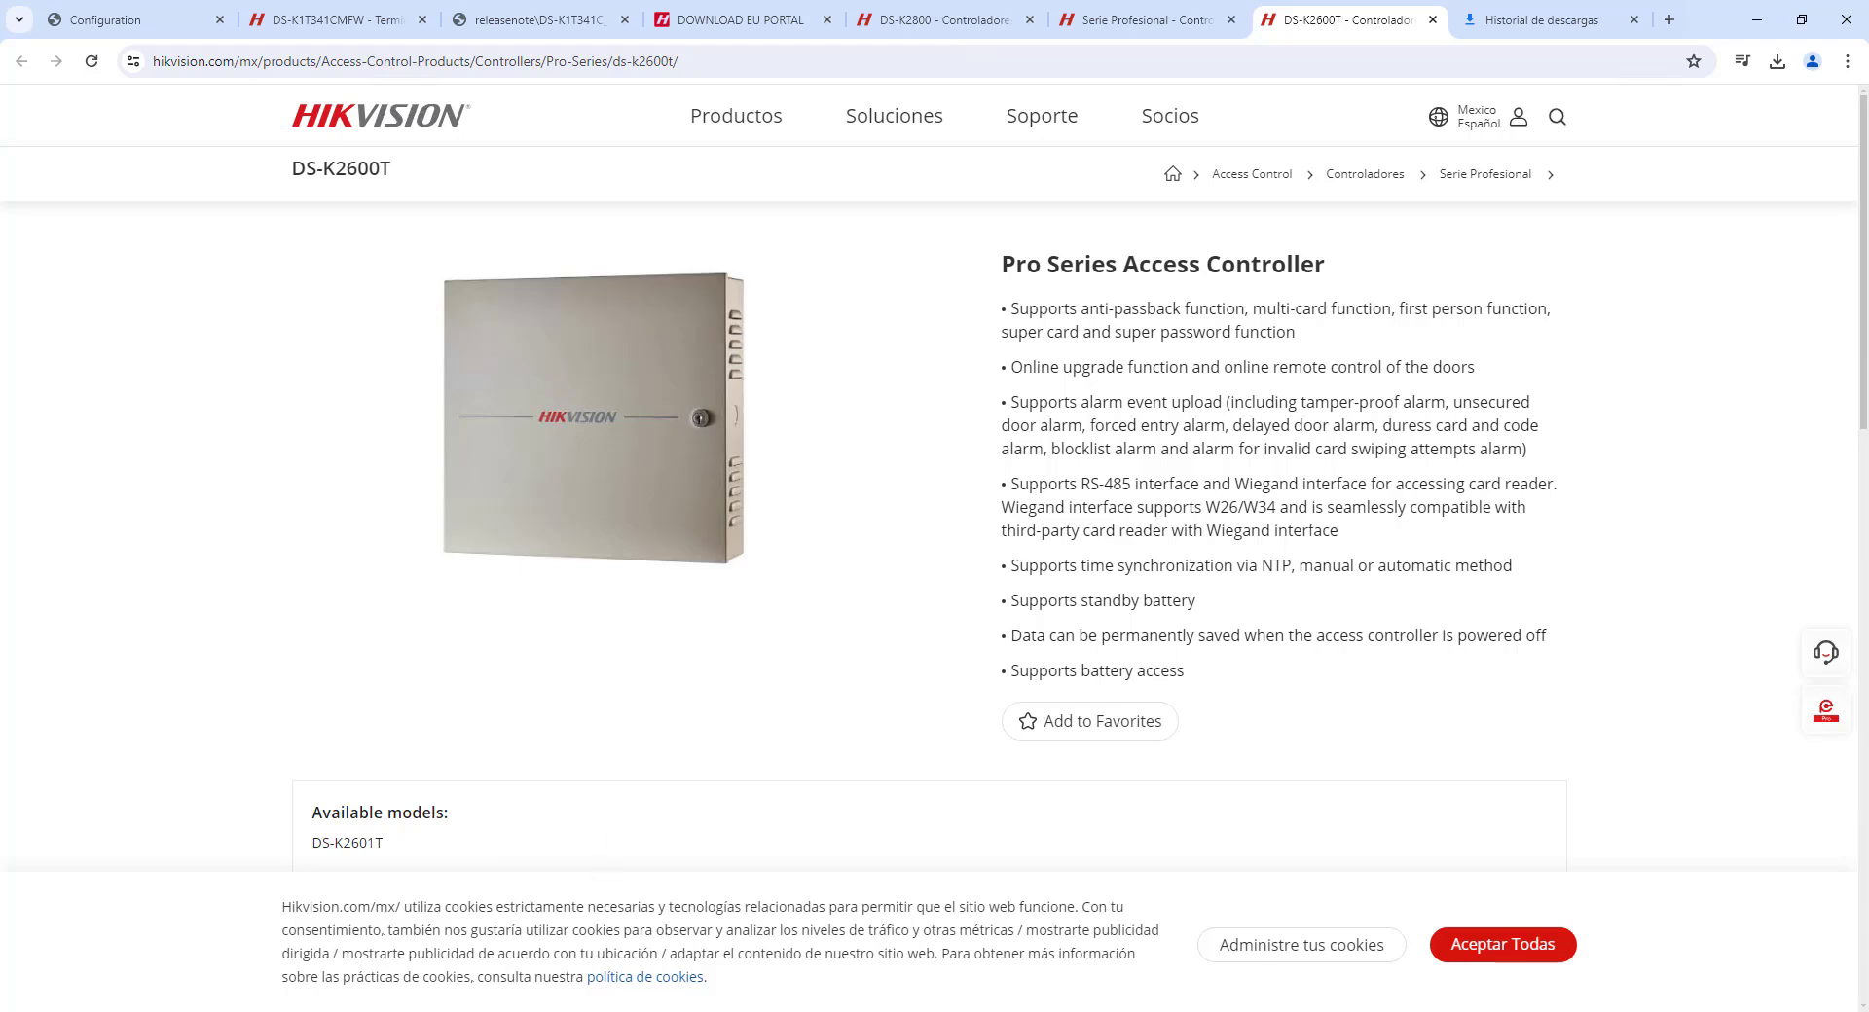
click(596, 1009)
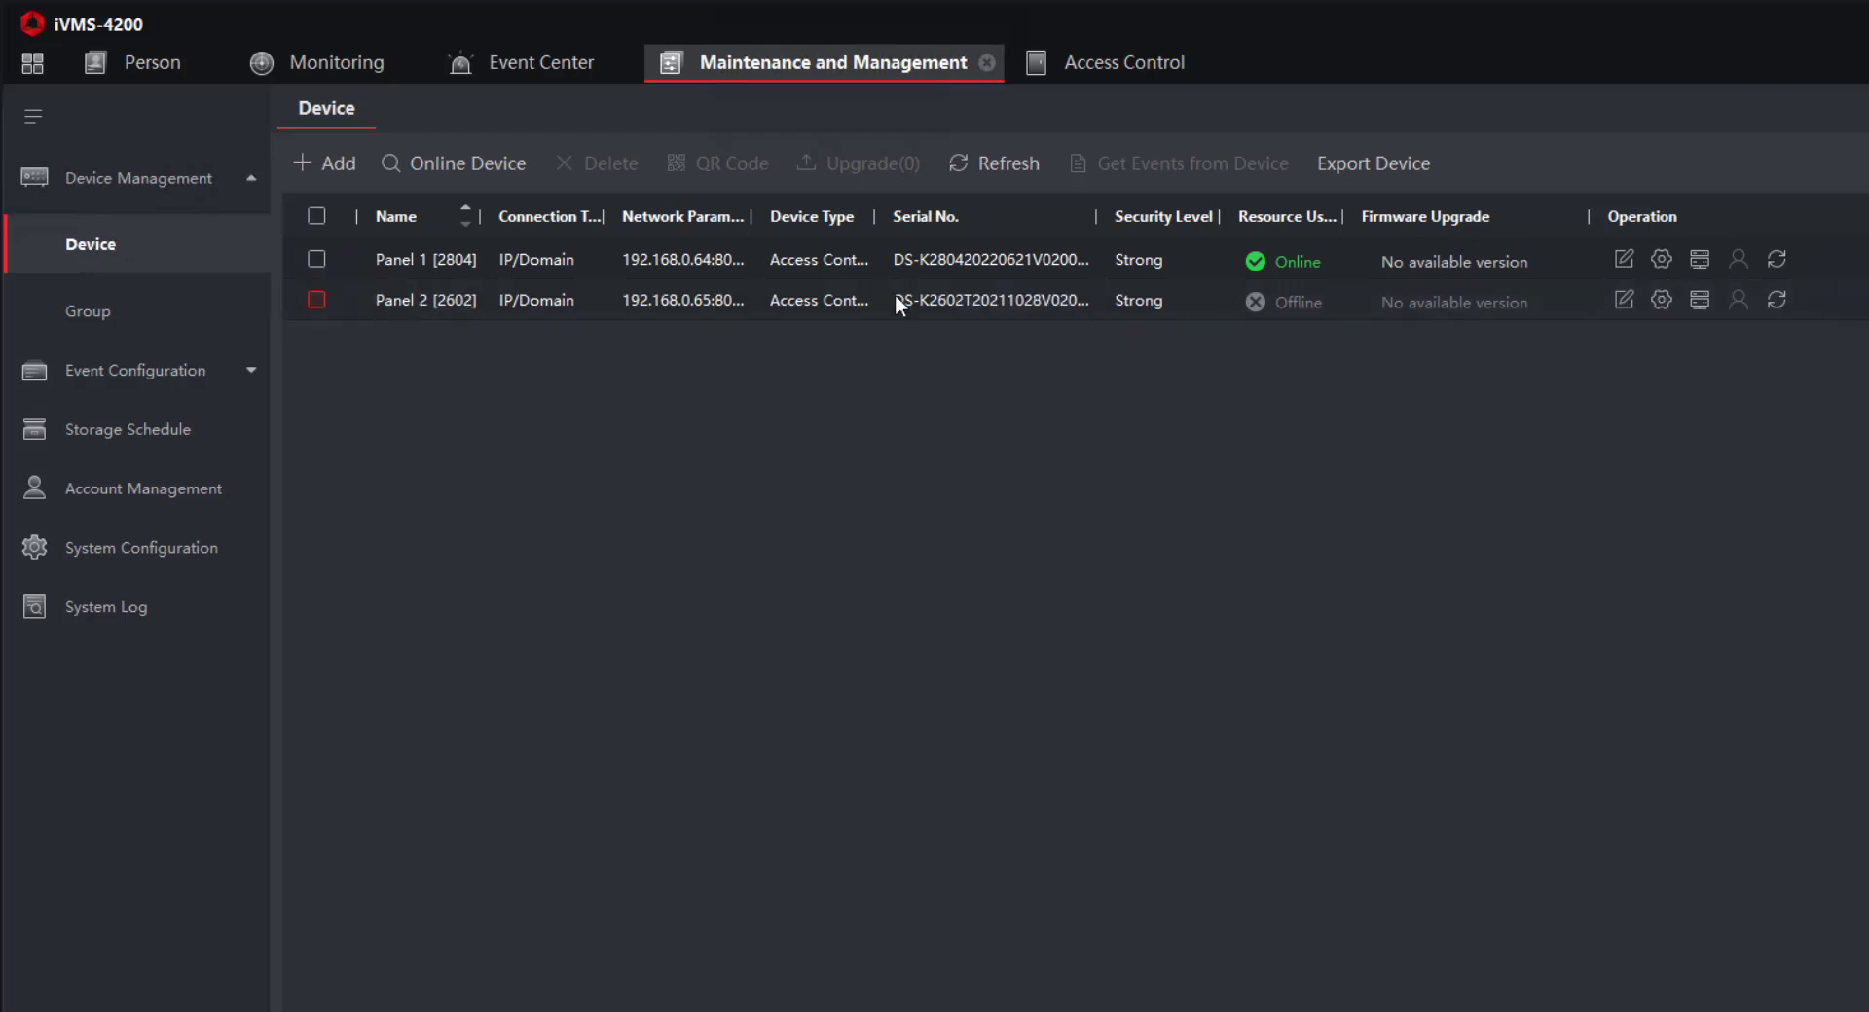
click(1662, 261)
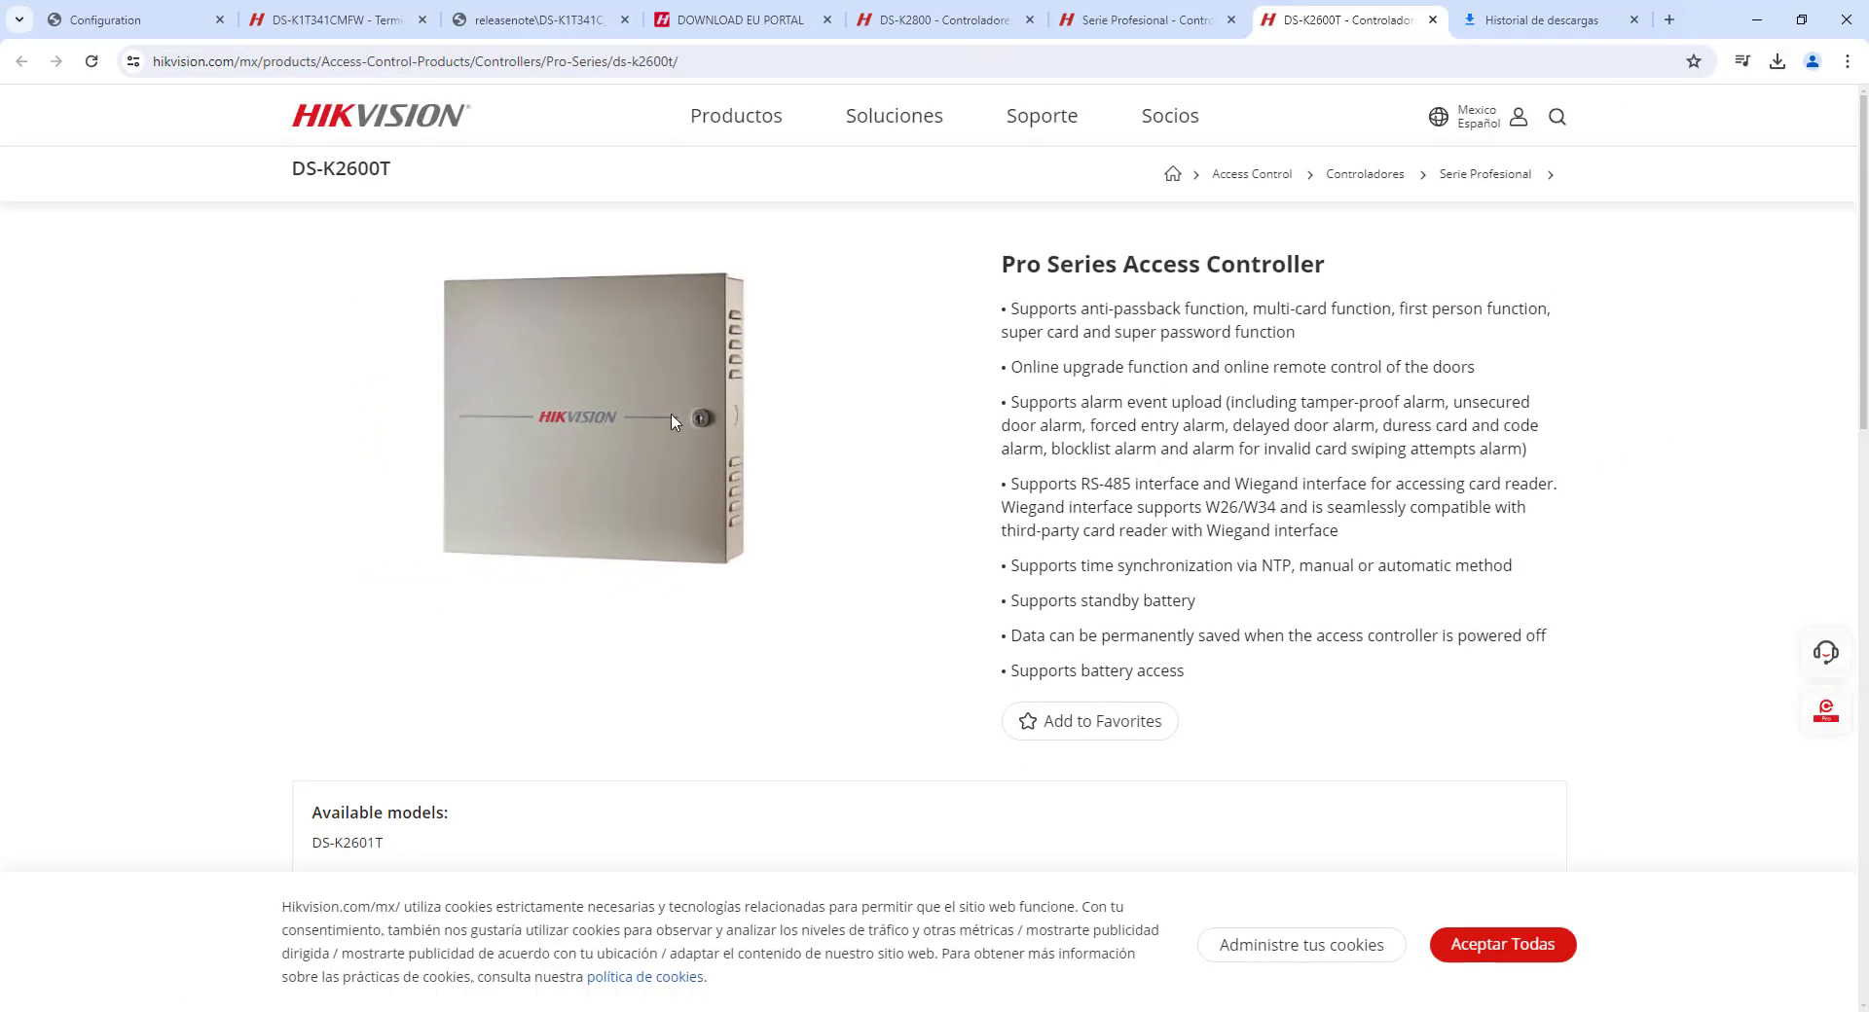
Switch to the browser and examine the DS-K2800 product page's specifications and Download Center
click(932, 21)
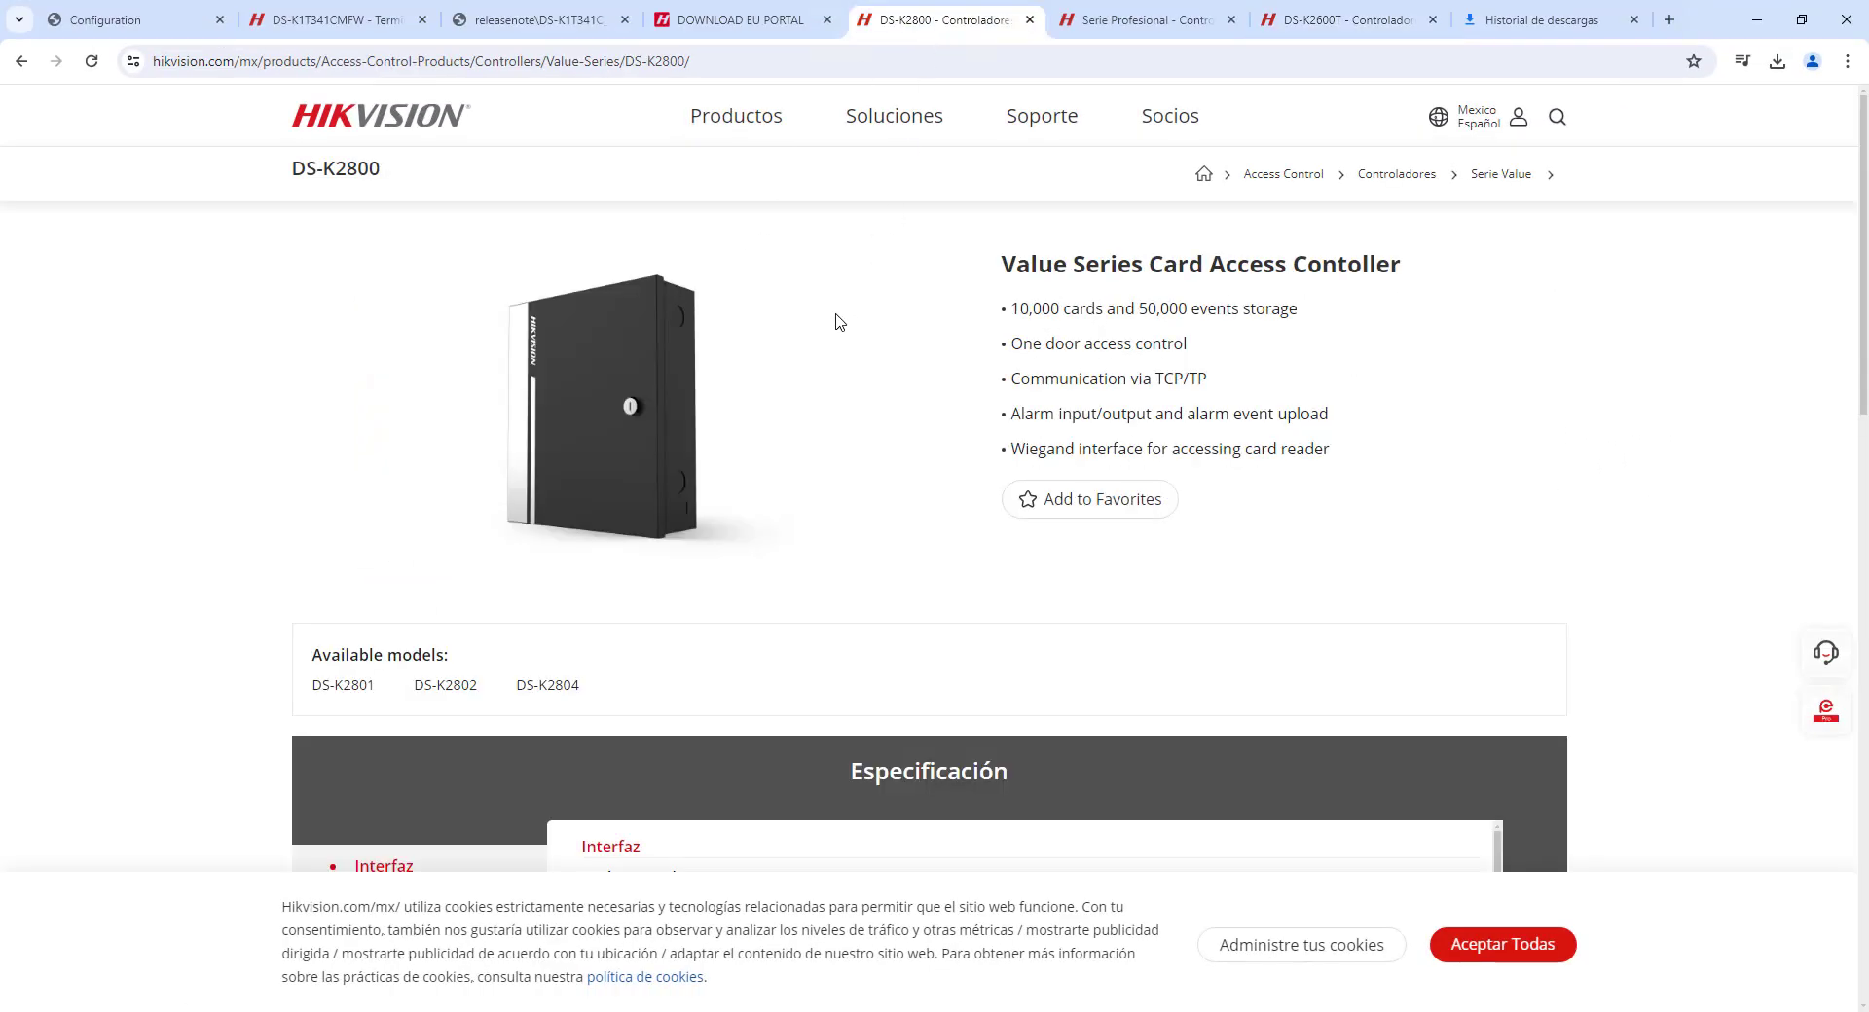
scroll(796, 401, down, 4)
scroll(798, 404, up, 4)
scroll(796, 407, down, 5)
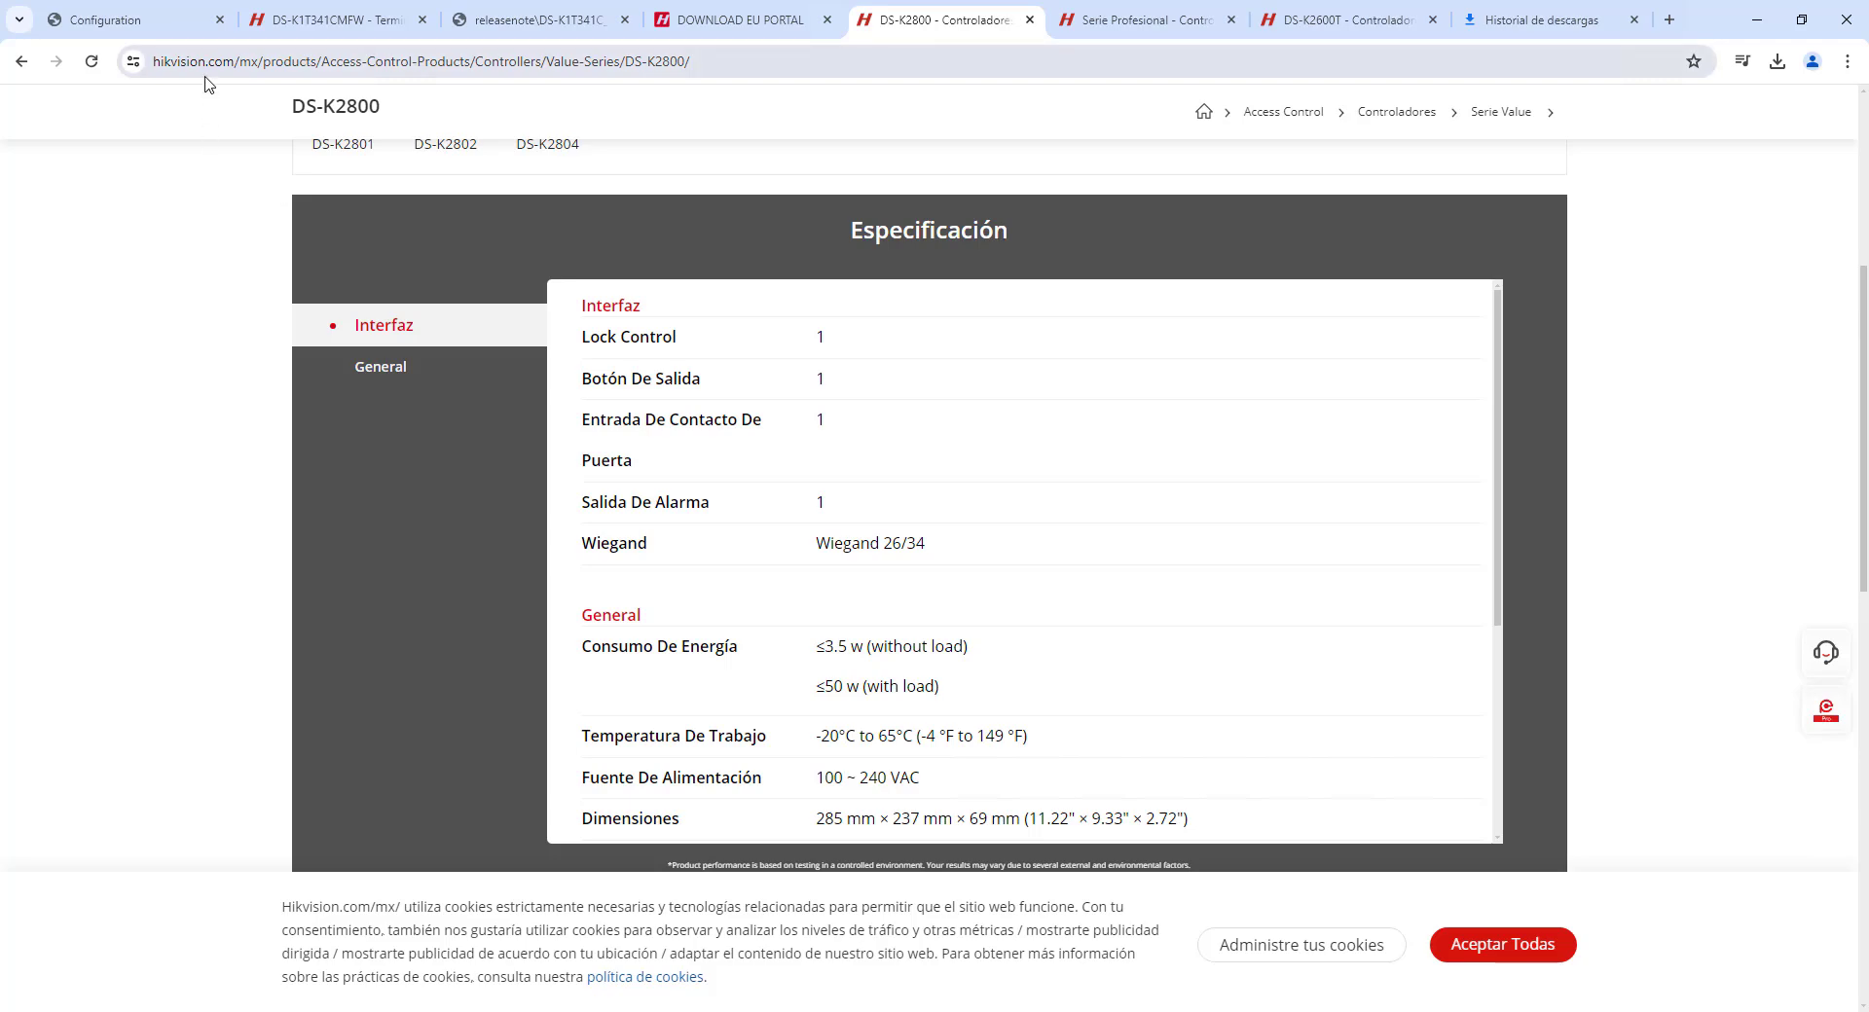
scroll(601, 384, down, 5)
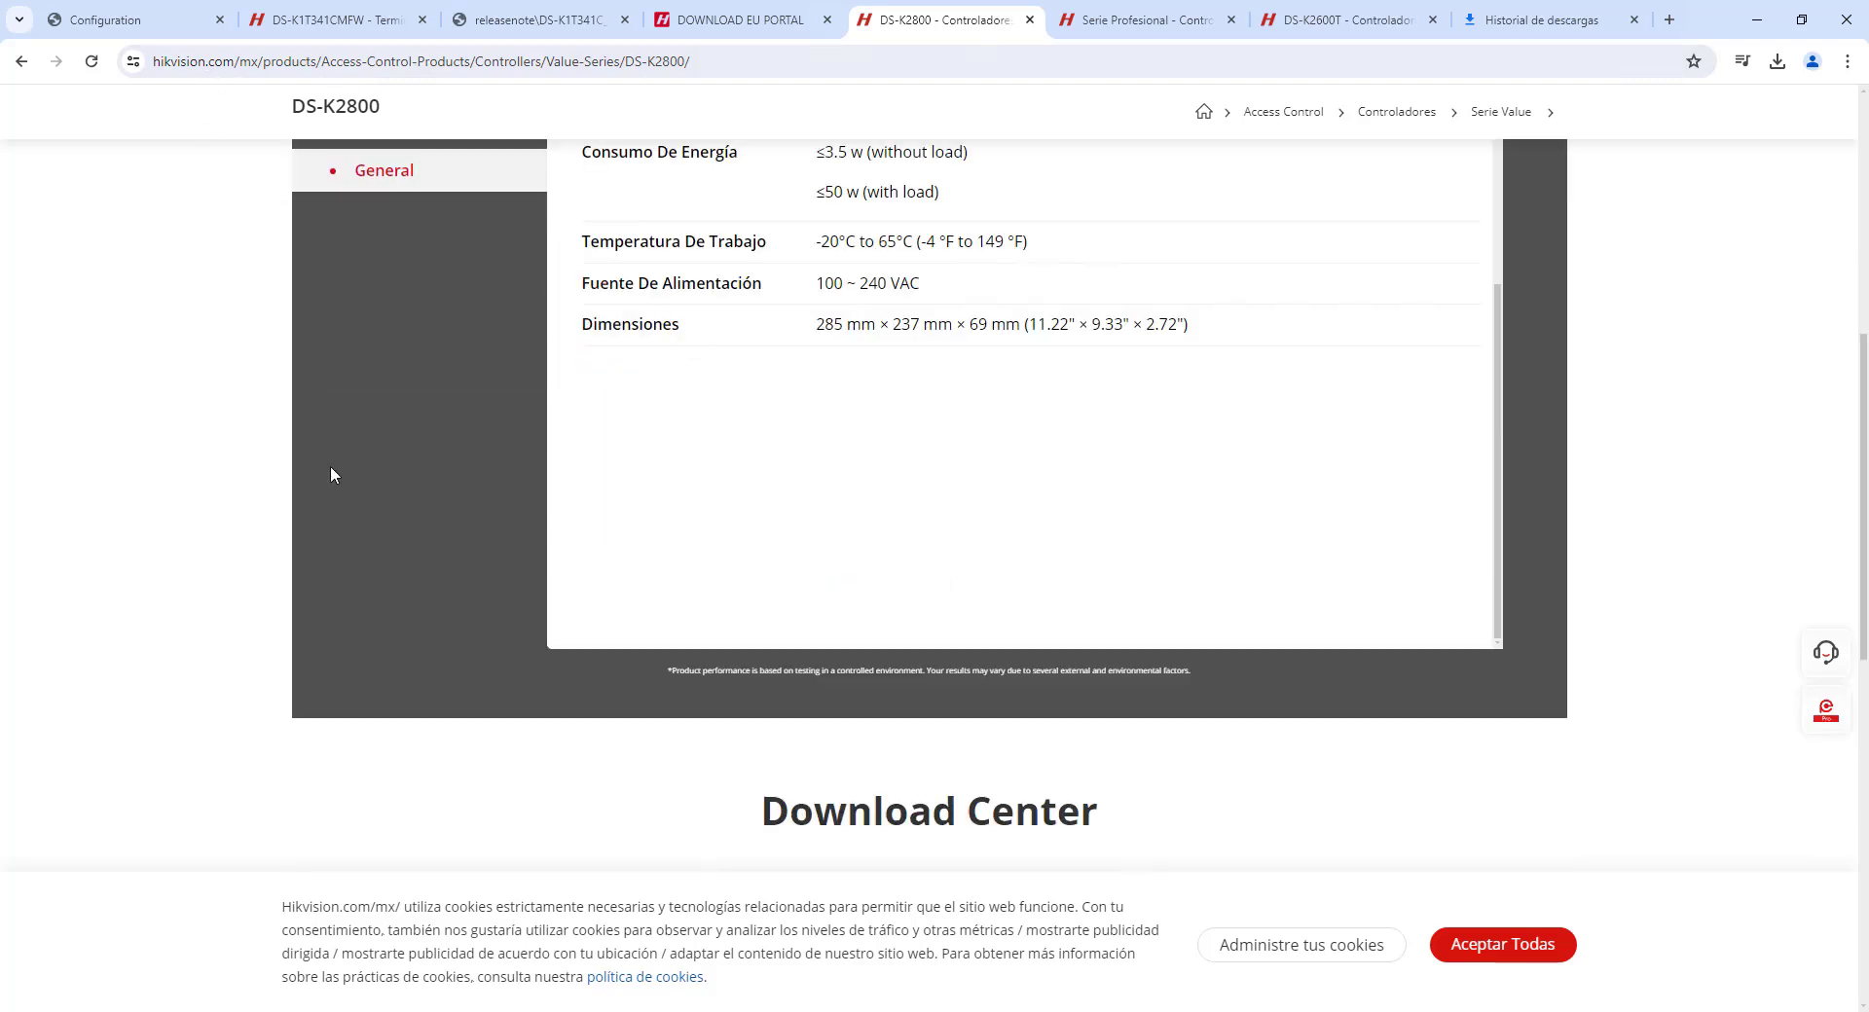
scroll(330, 475, down, 5)
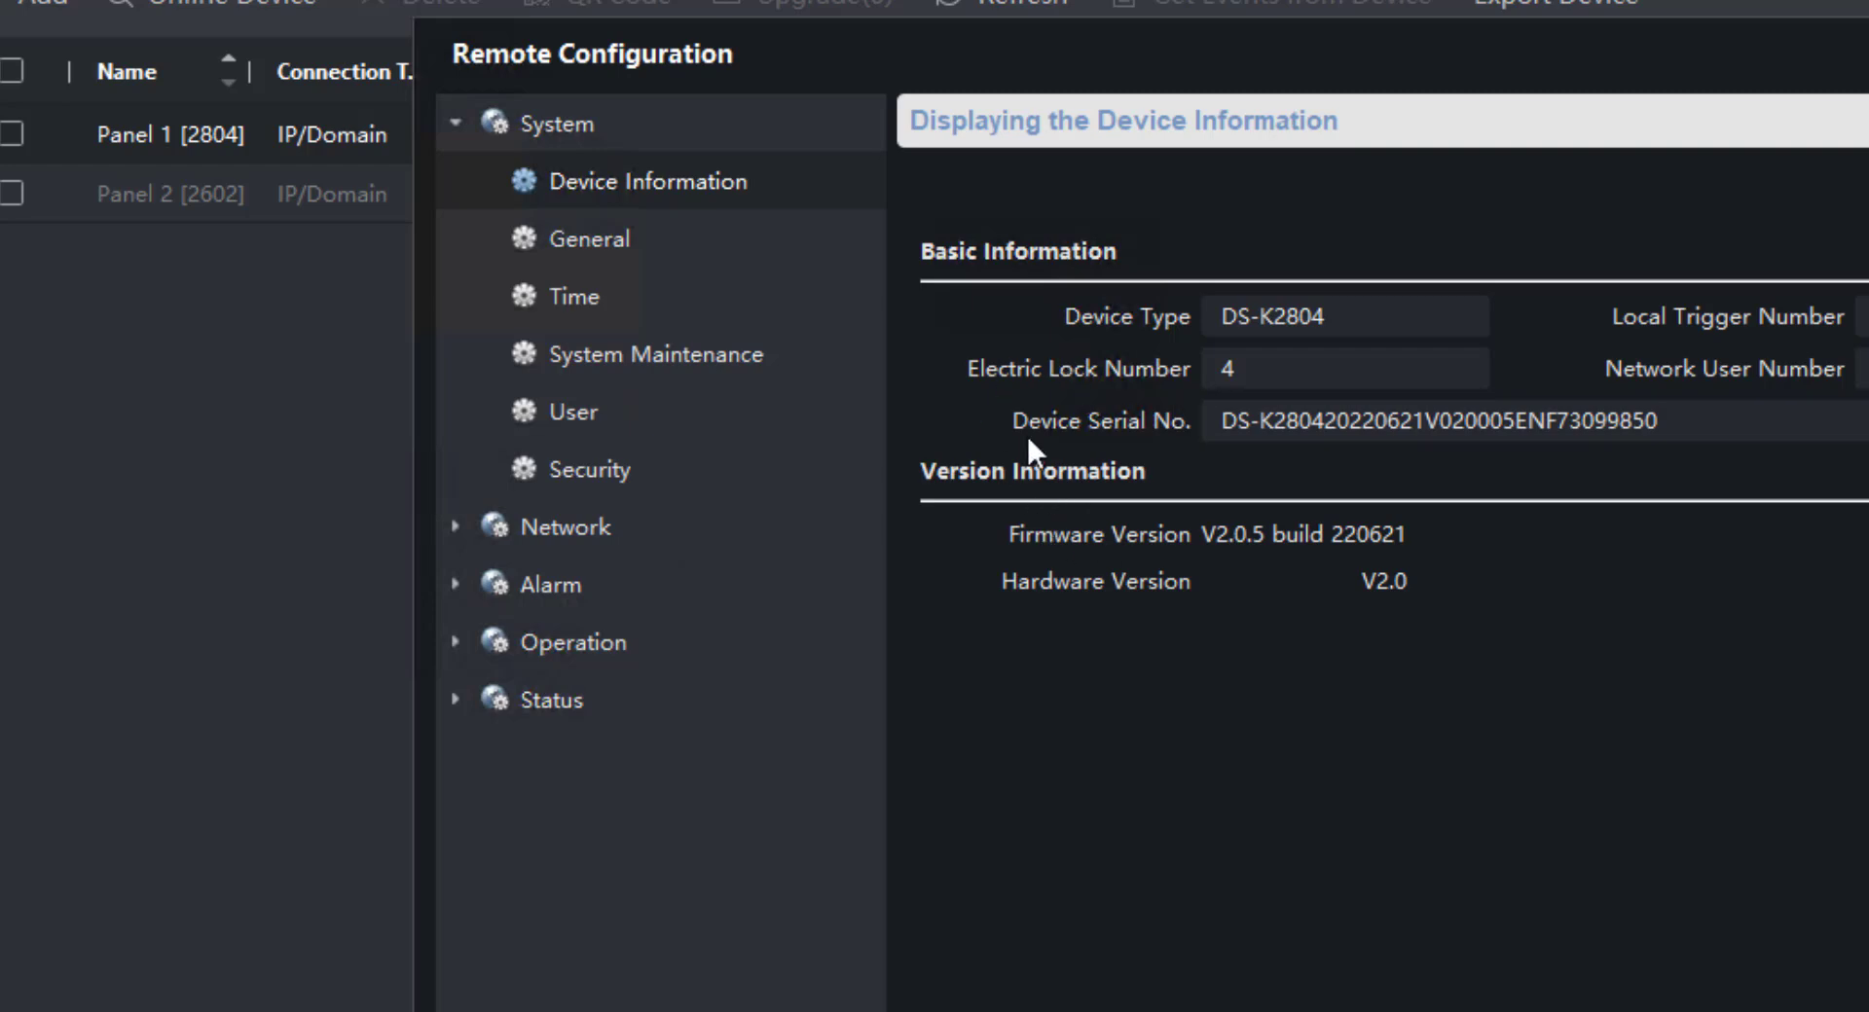
Open System Maintenance for Panel 1 [2804] in iVMS-4200 and set the remote upgrade type to Controller Upgrade File
click(674, 358)
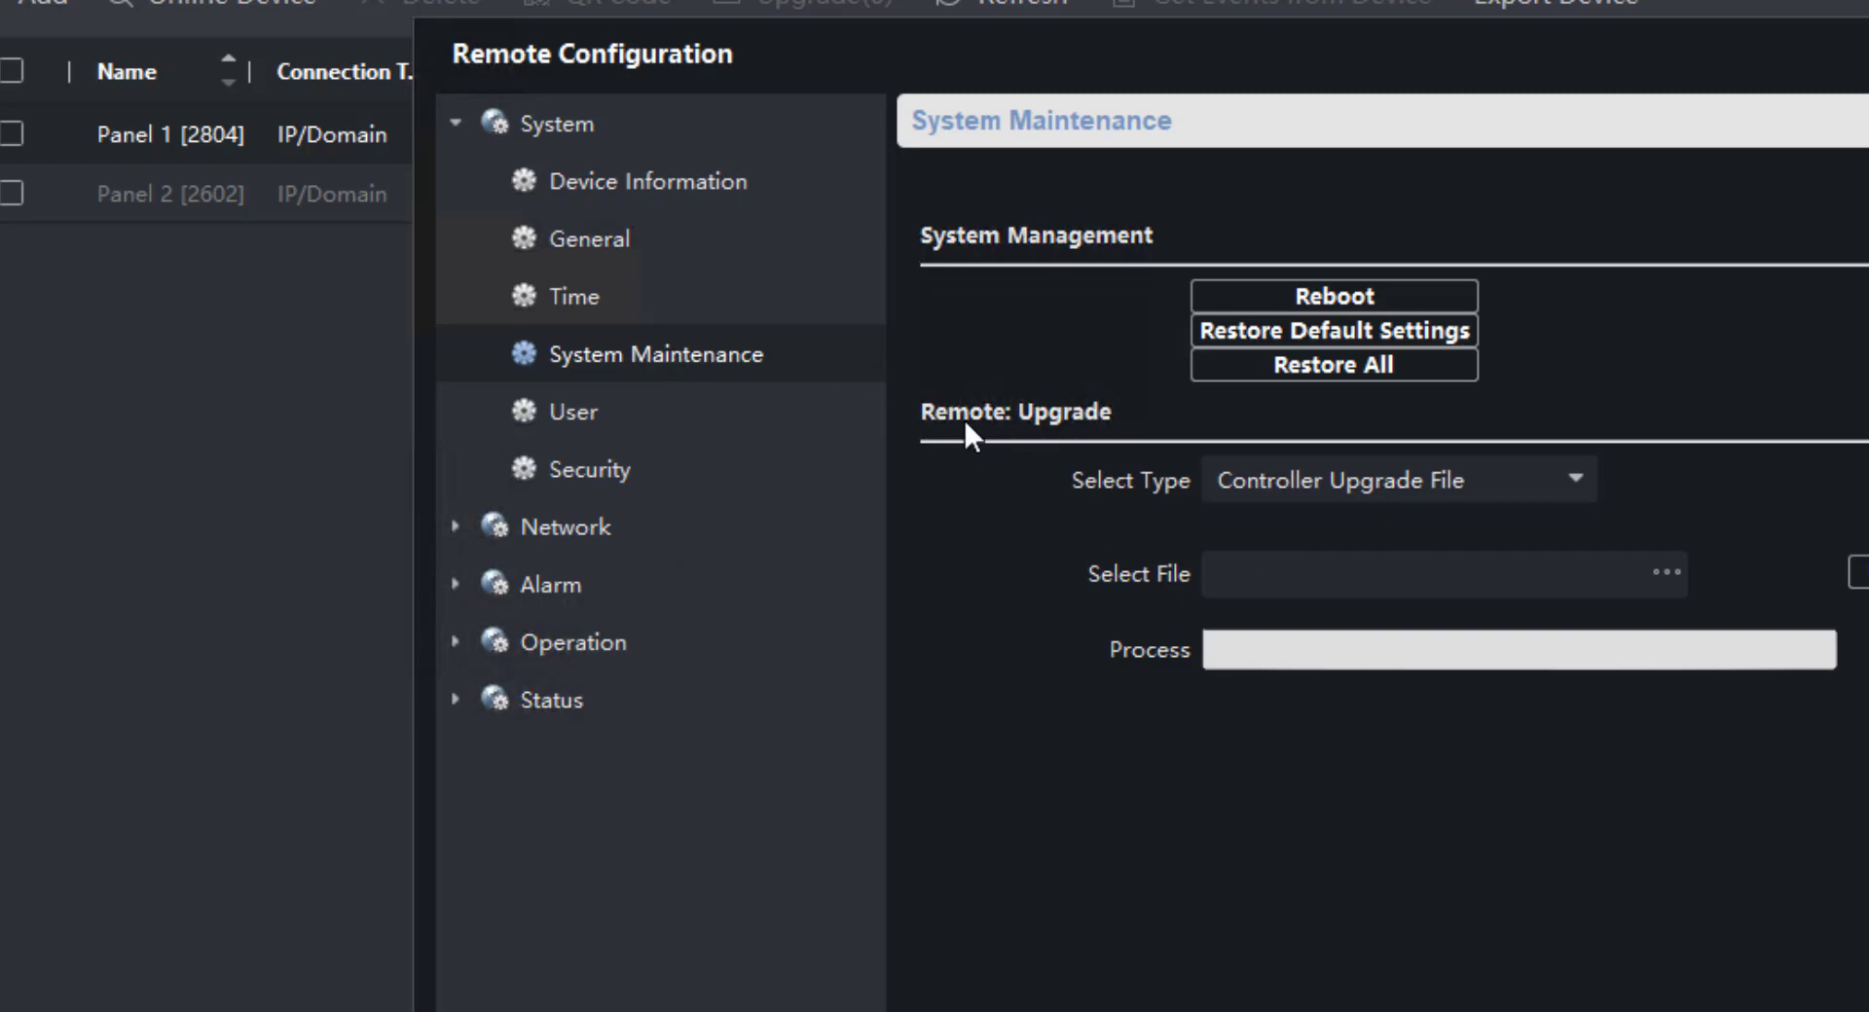
click(1555, 477)
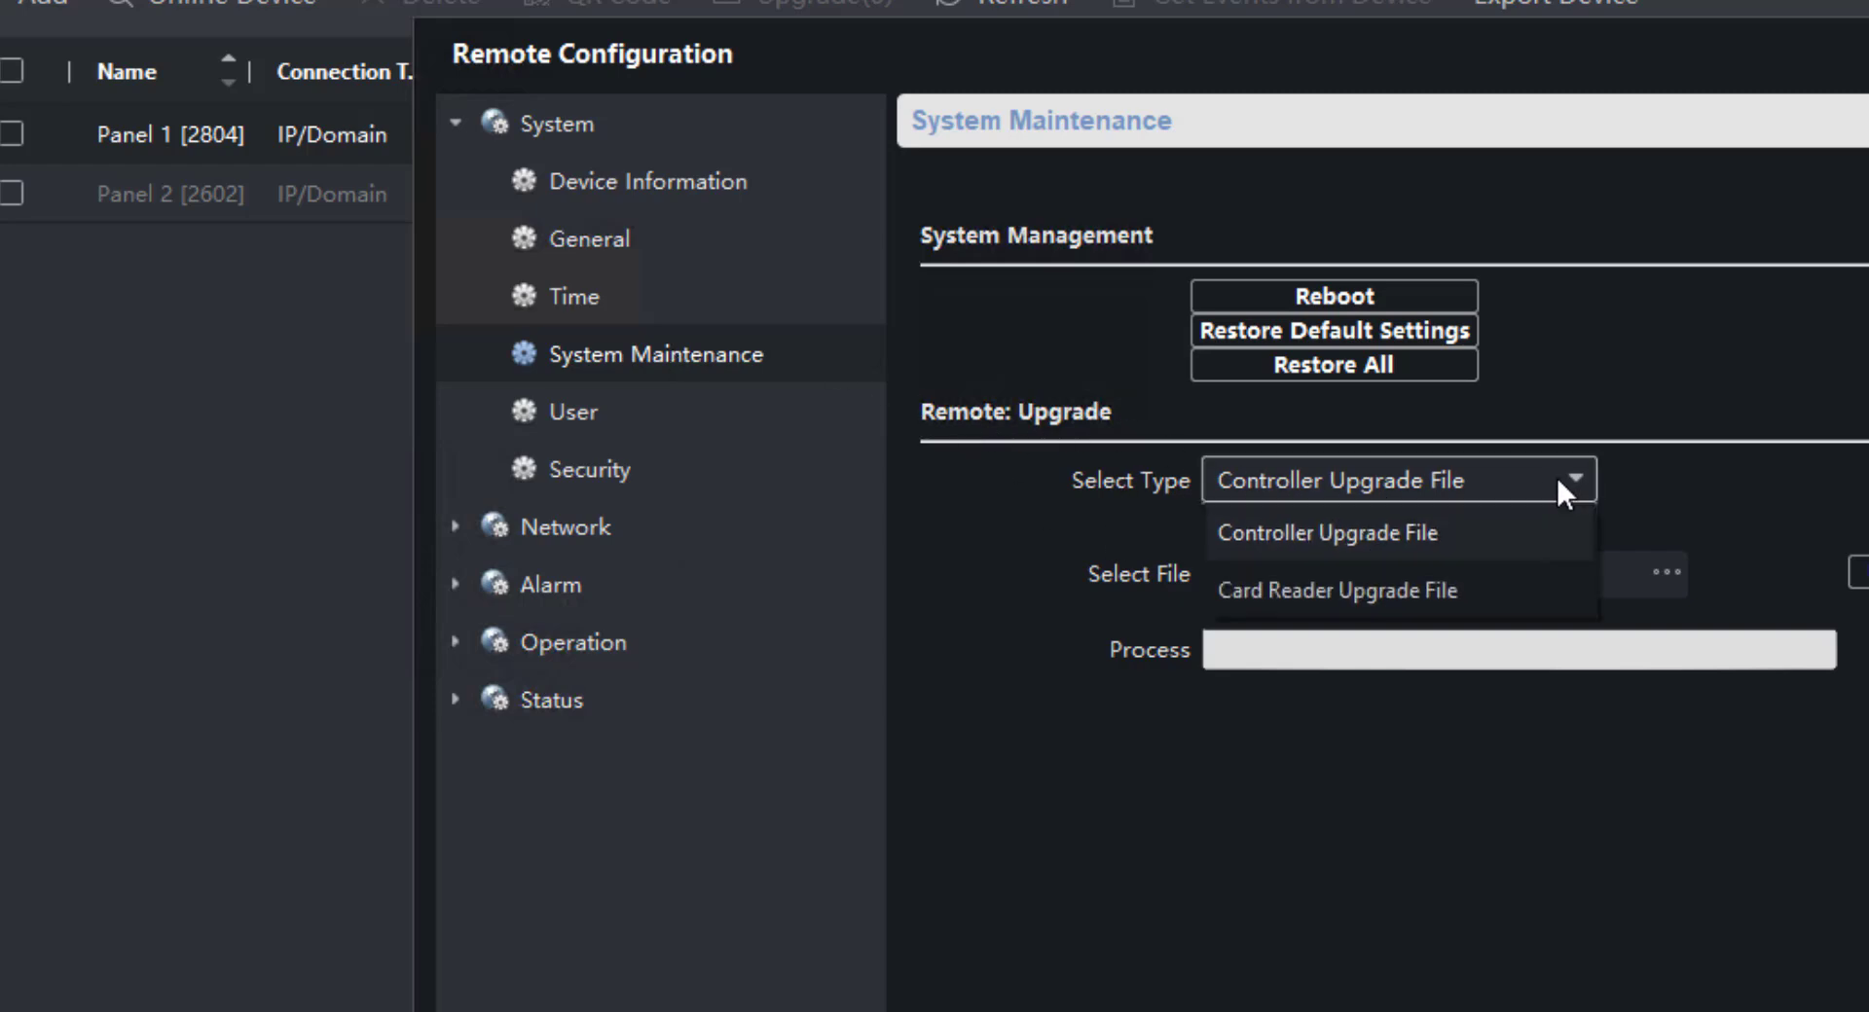
click(1467, 531)
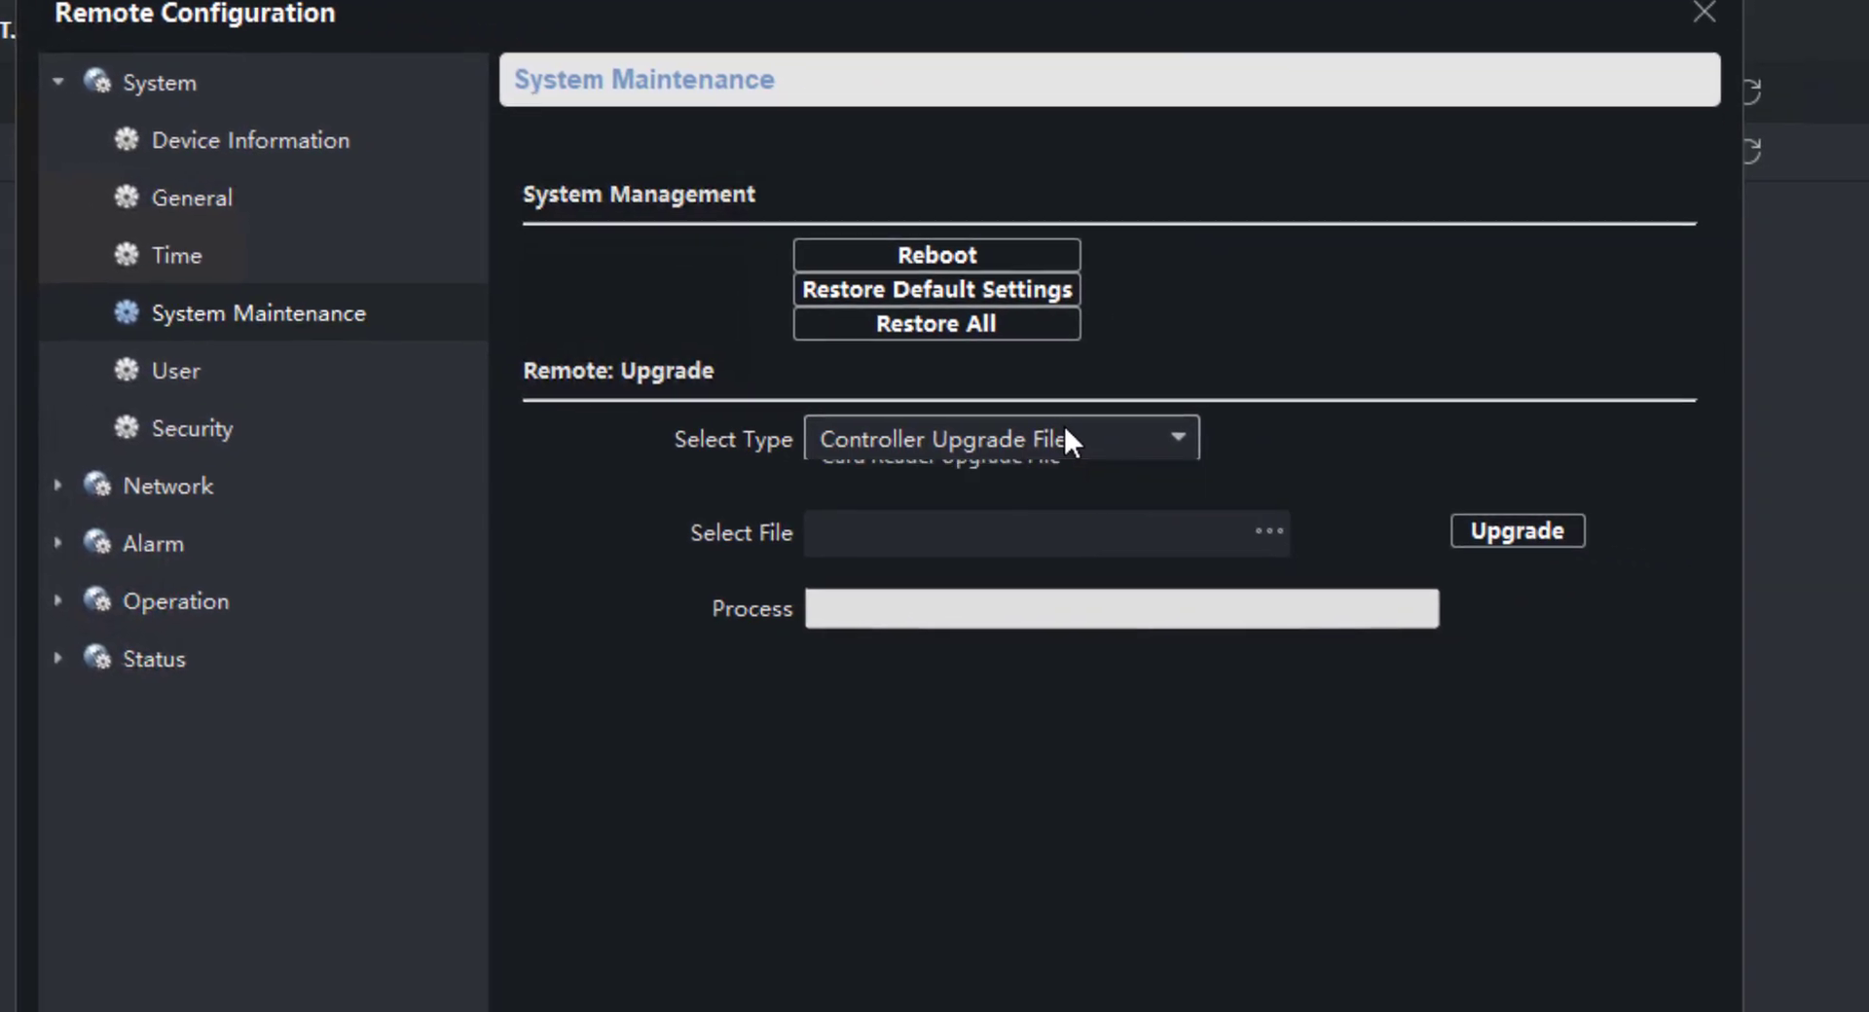
click(1467, 478)
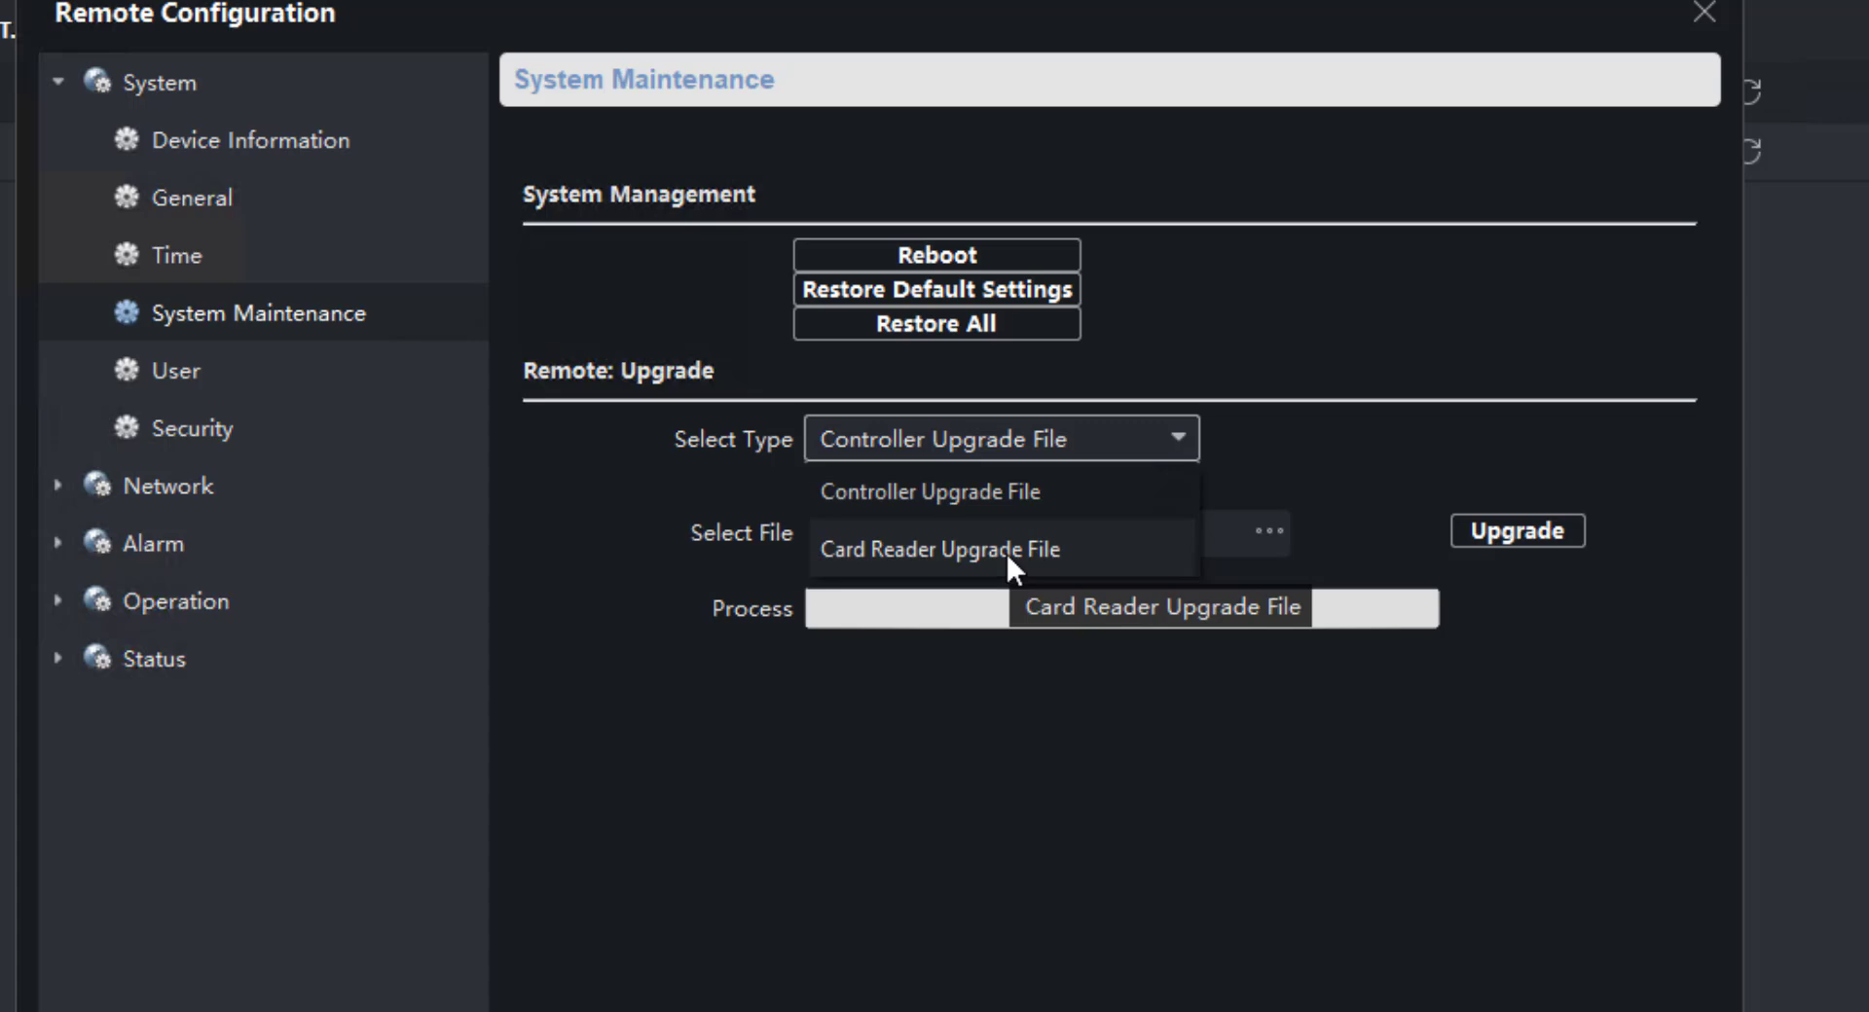
click(1008, 493)
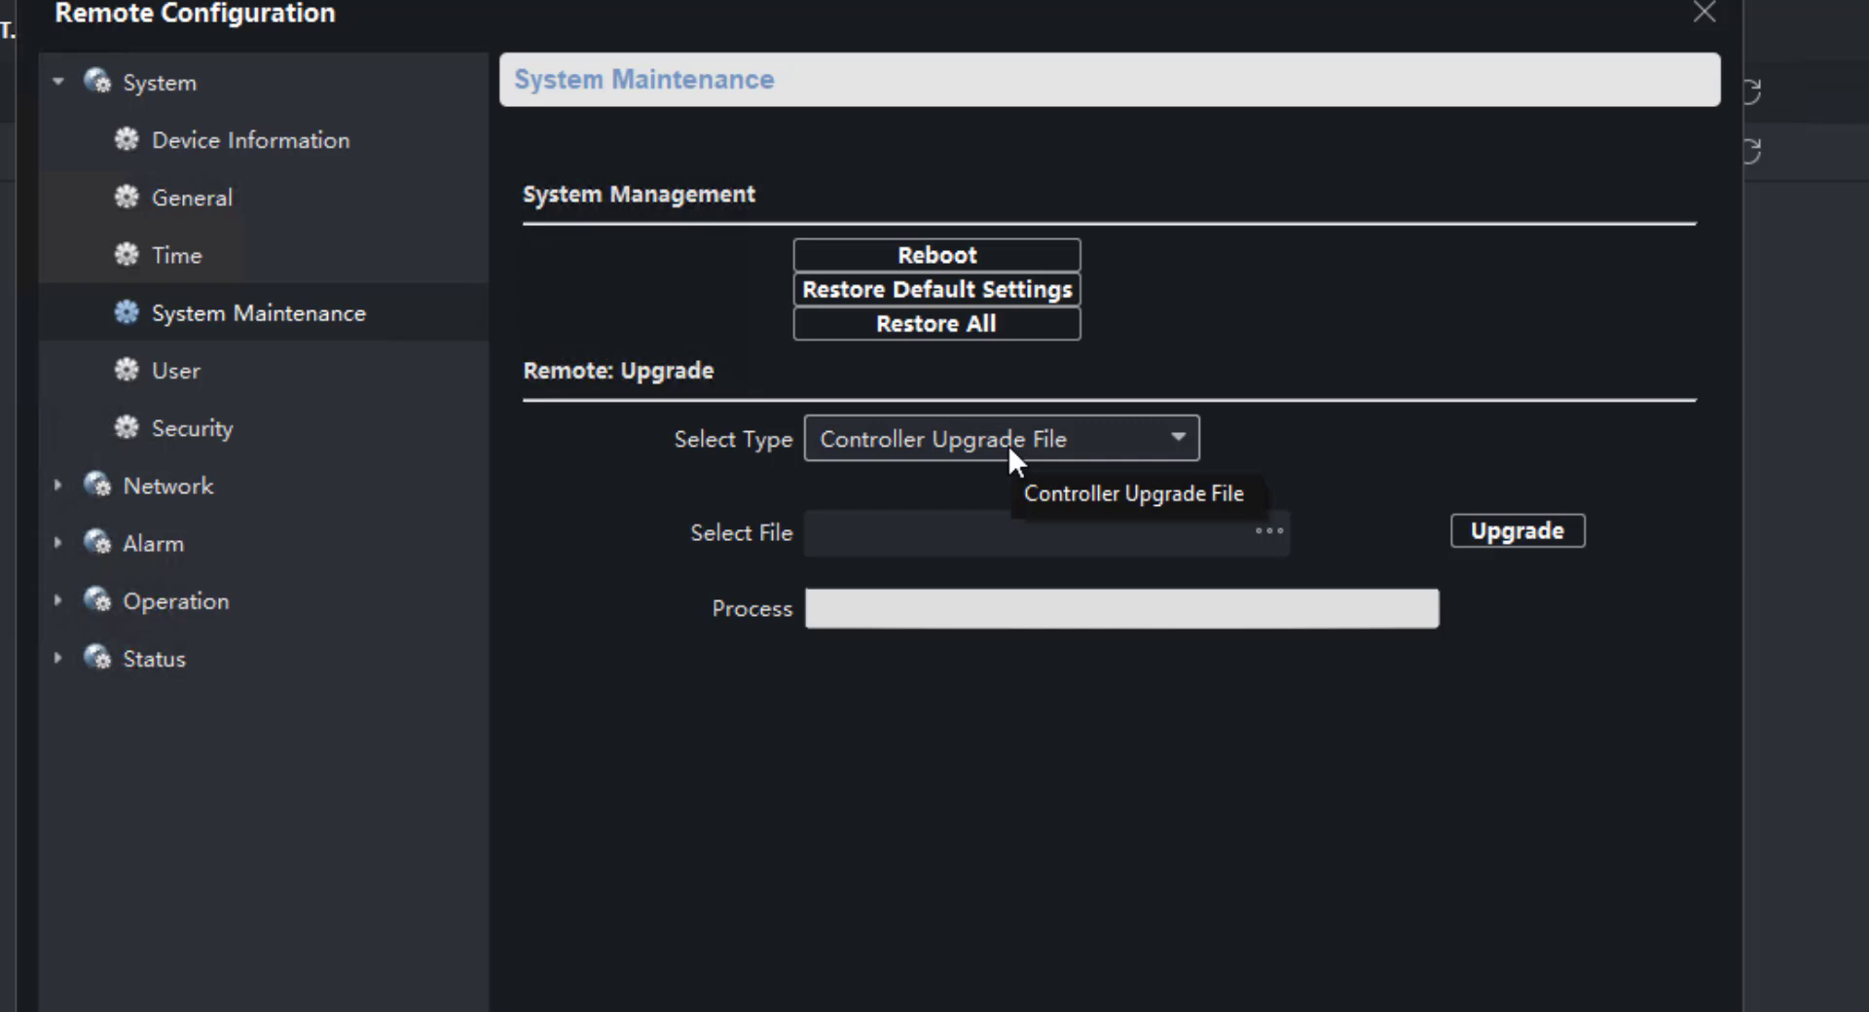
Browse for the upgrade file in the ACS_DS-K280X_ST1_GML_GM_V2.0.5_build20220621 folder inside Descargas
click(1275, 533)
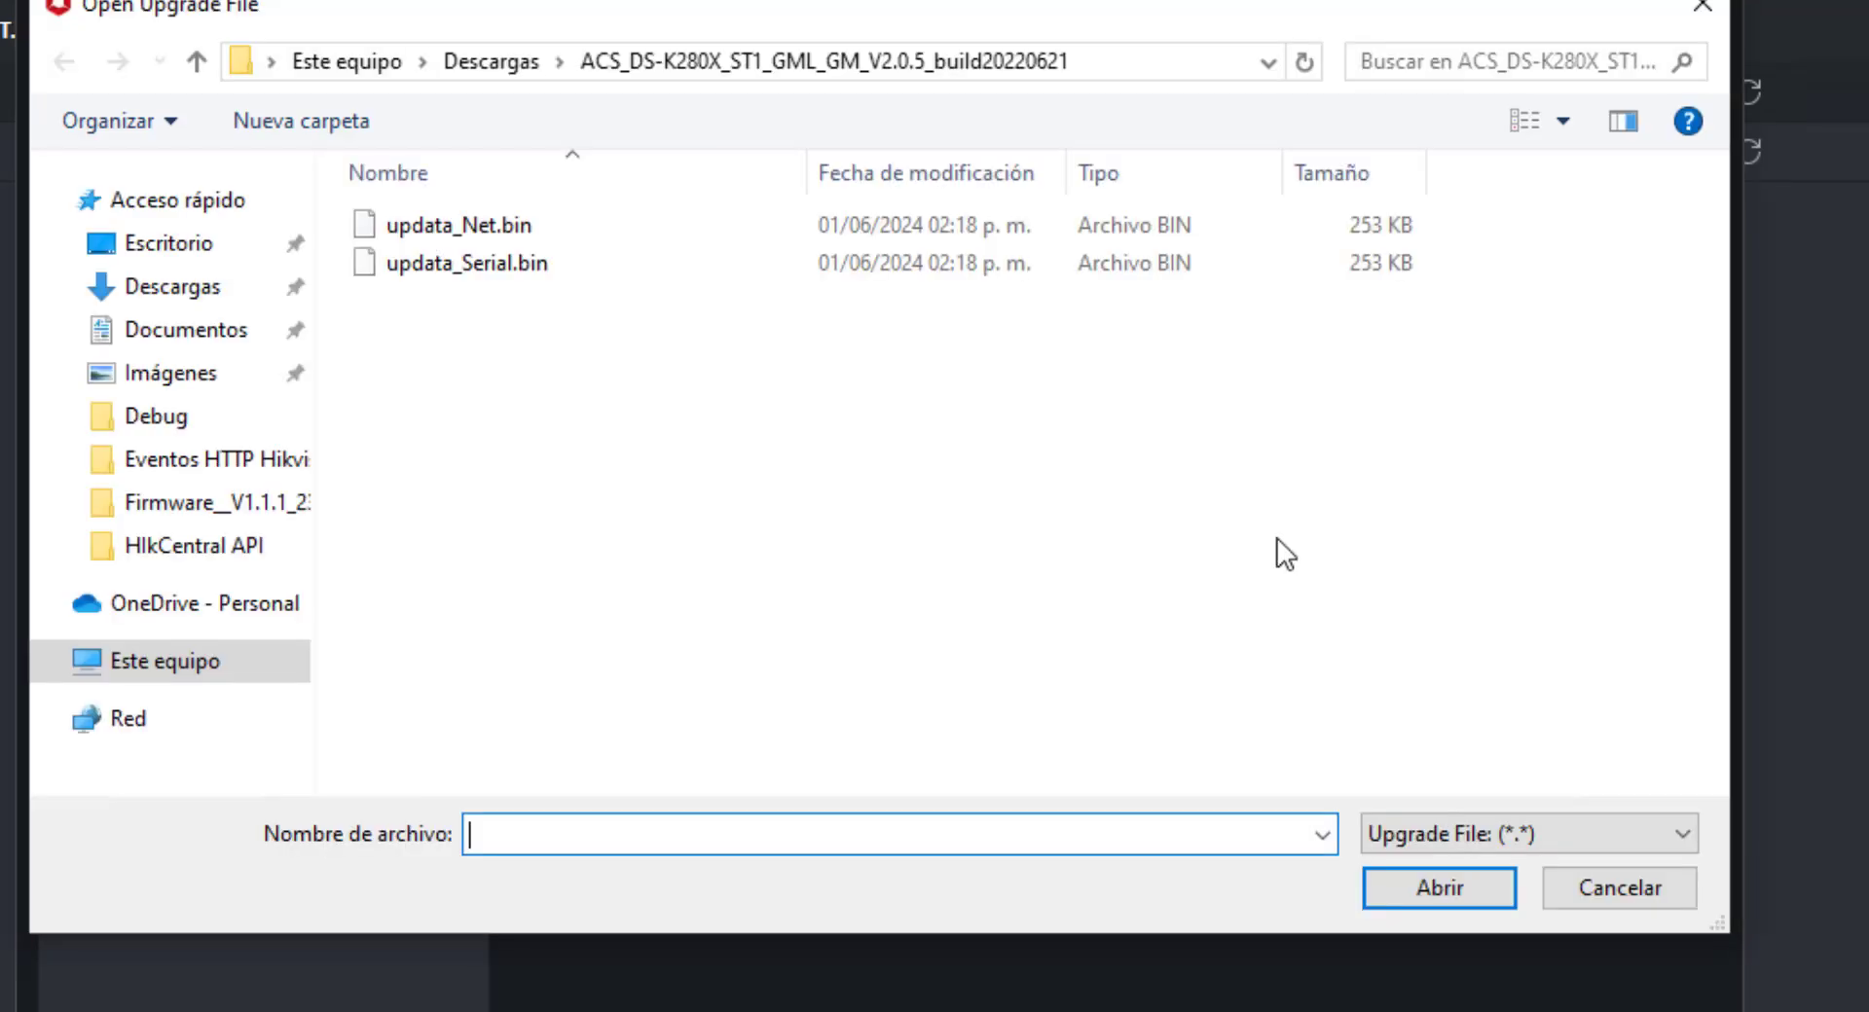
click(496, 66)
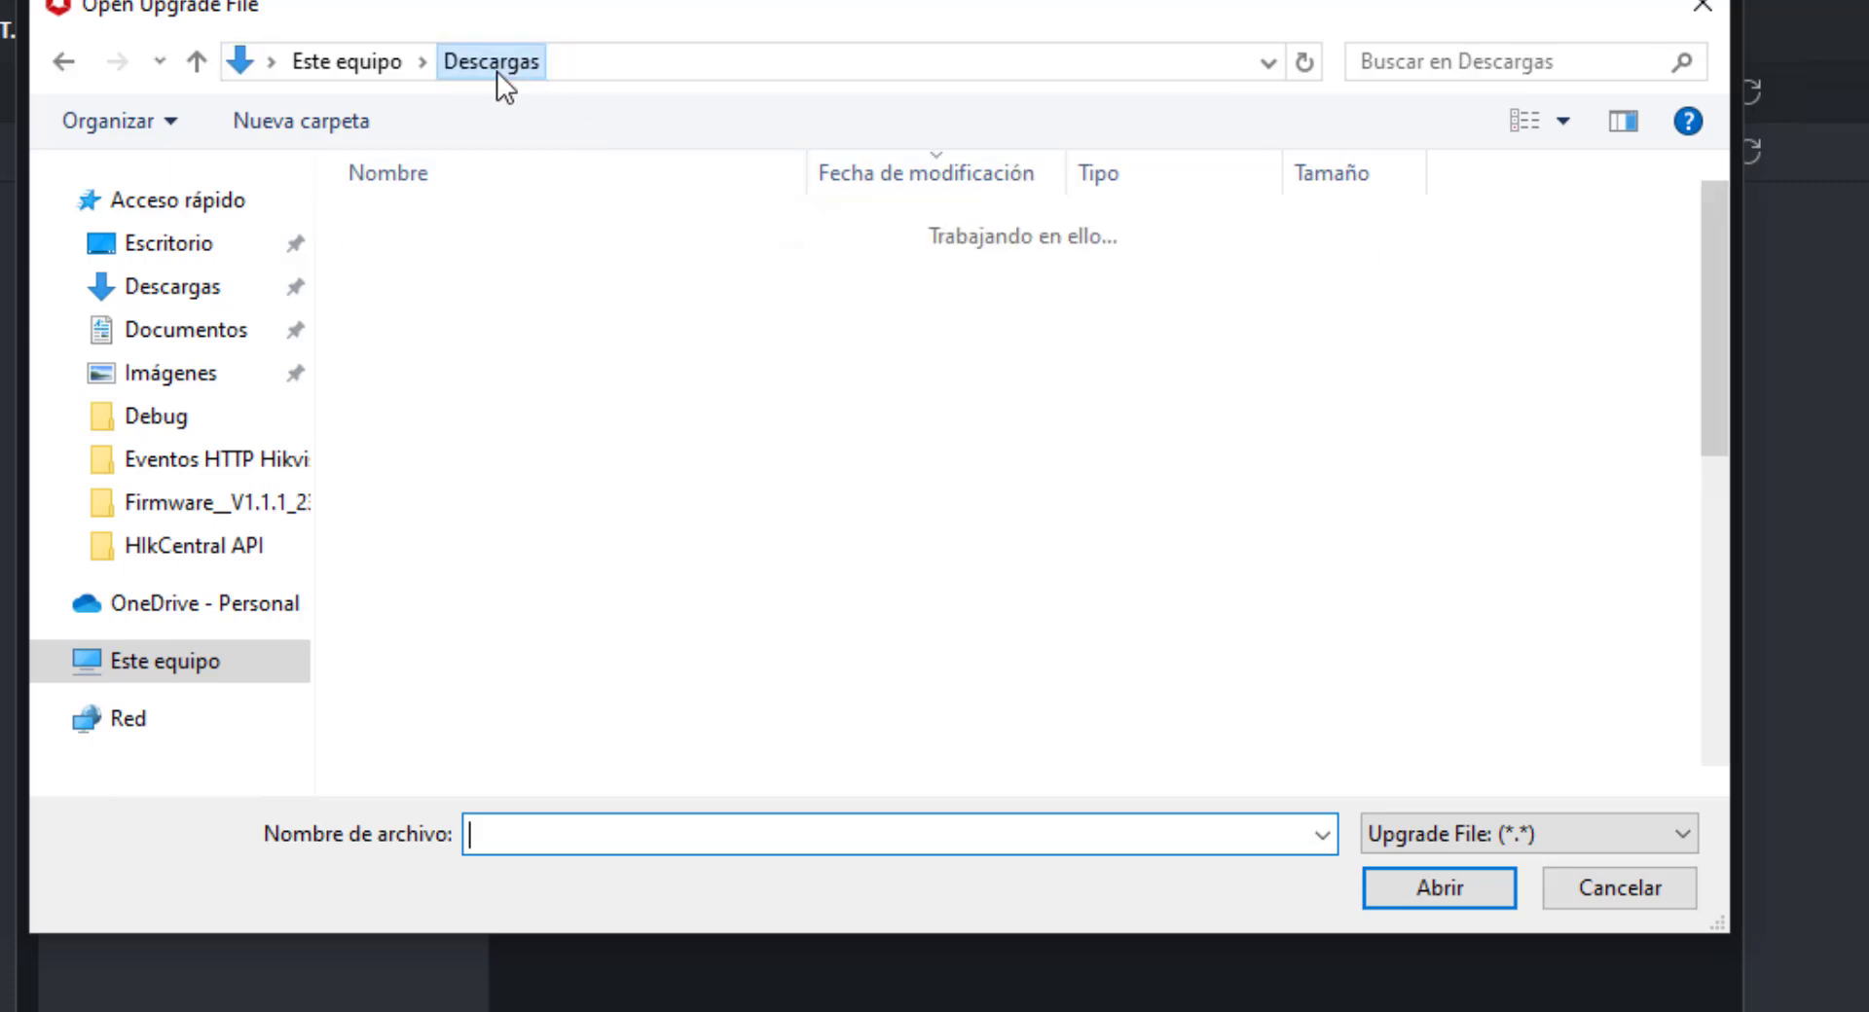
click(494, 477)
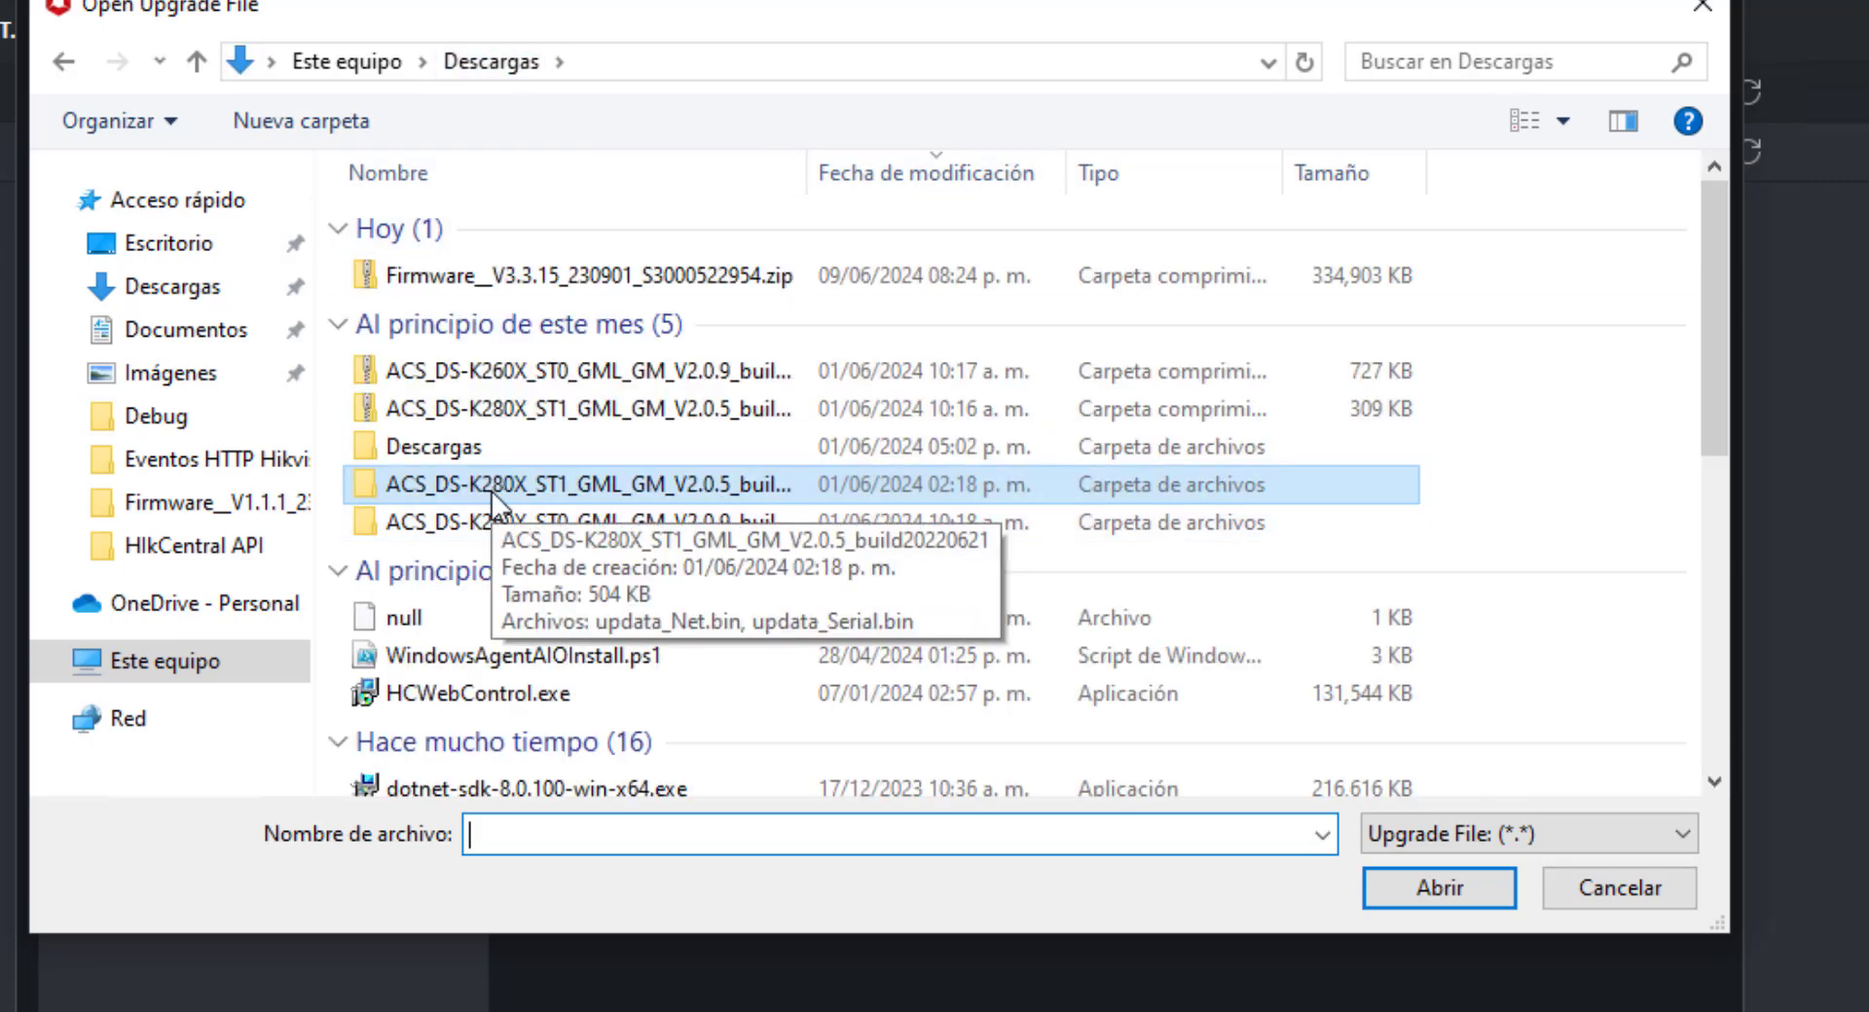
double_click(482, 486)
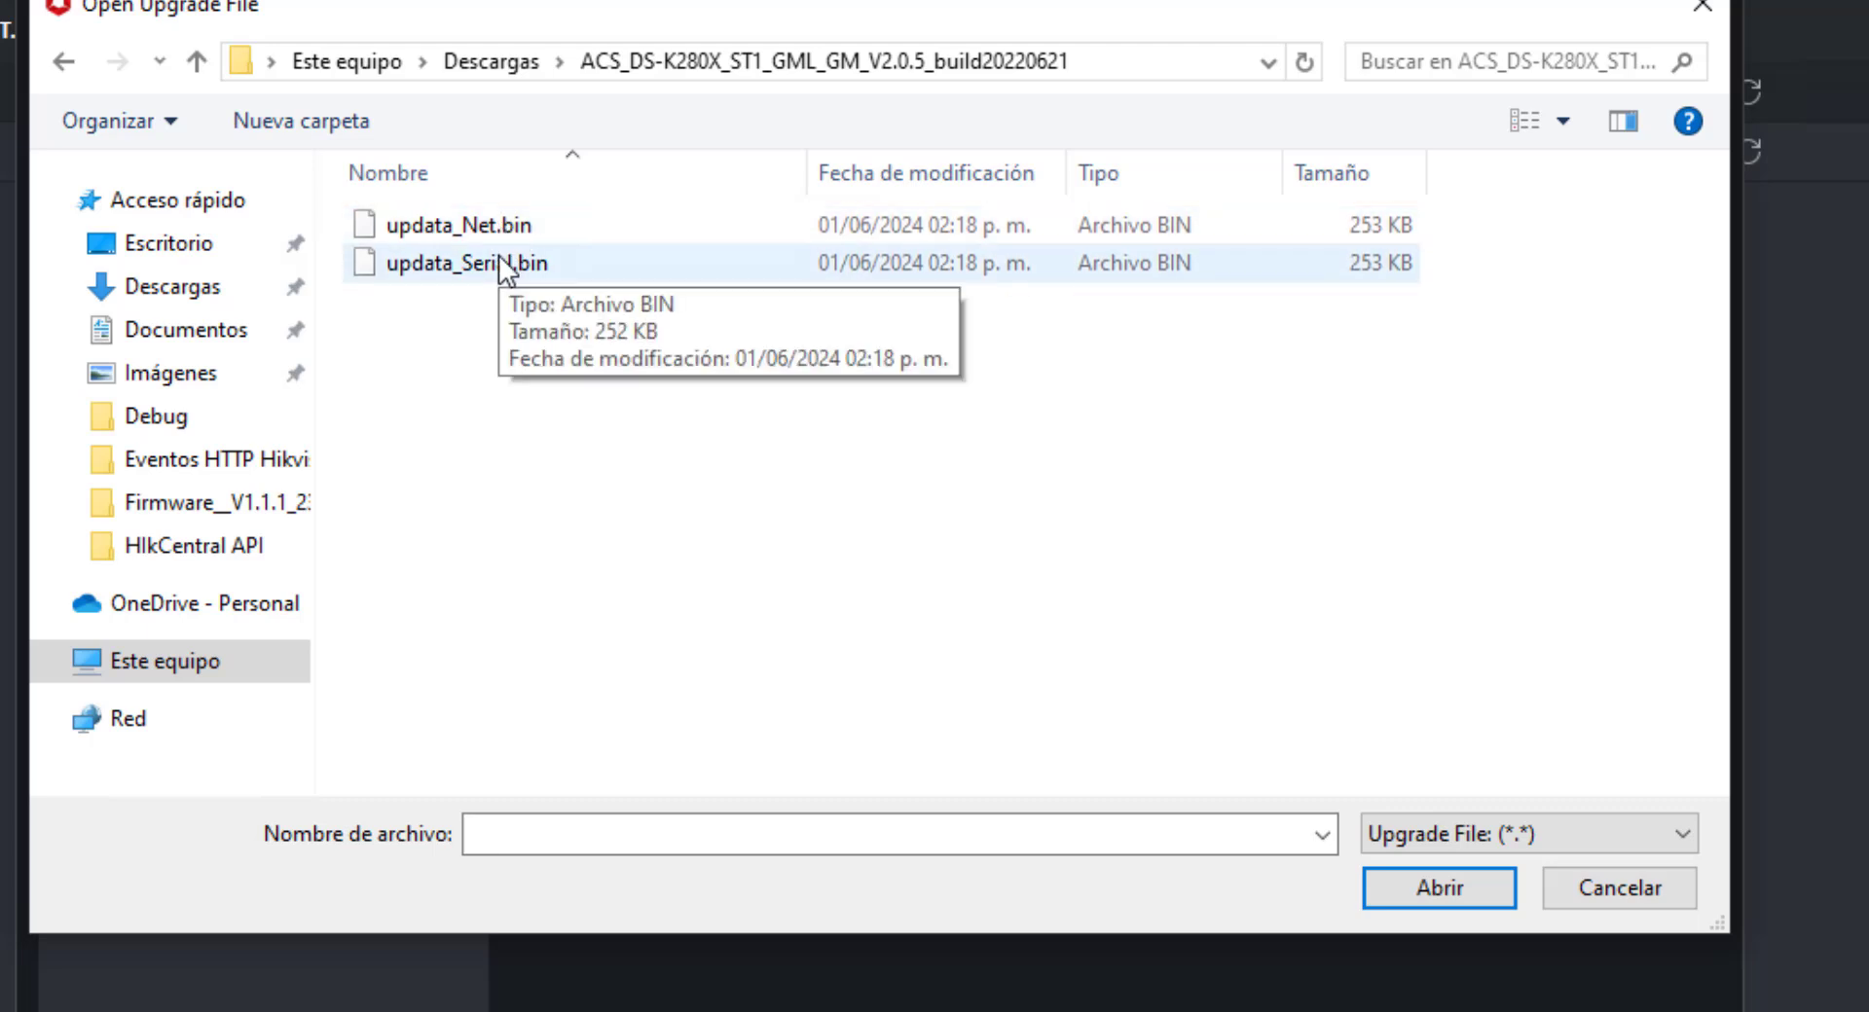
Load updata_Net.bin as the controller upgrade file, and close the panel's remote configuration
click(497, 269)
click(496, 247)
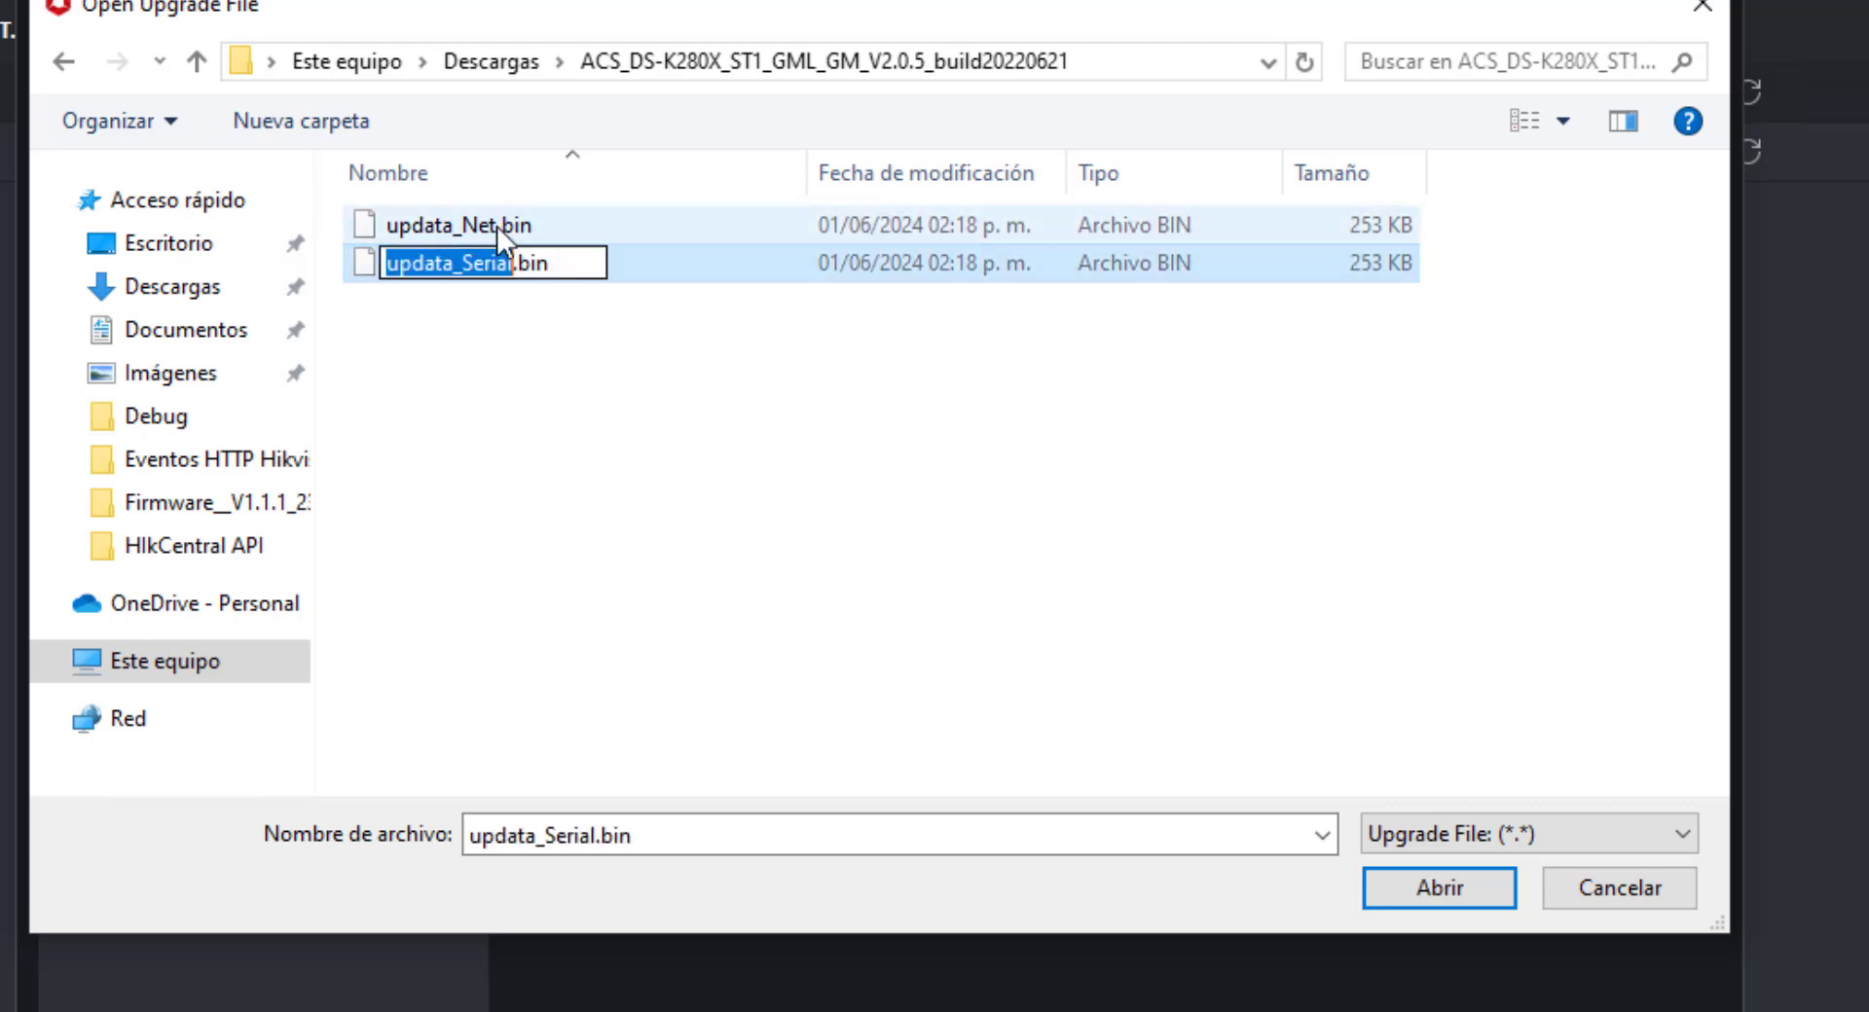
click(496, 226)
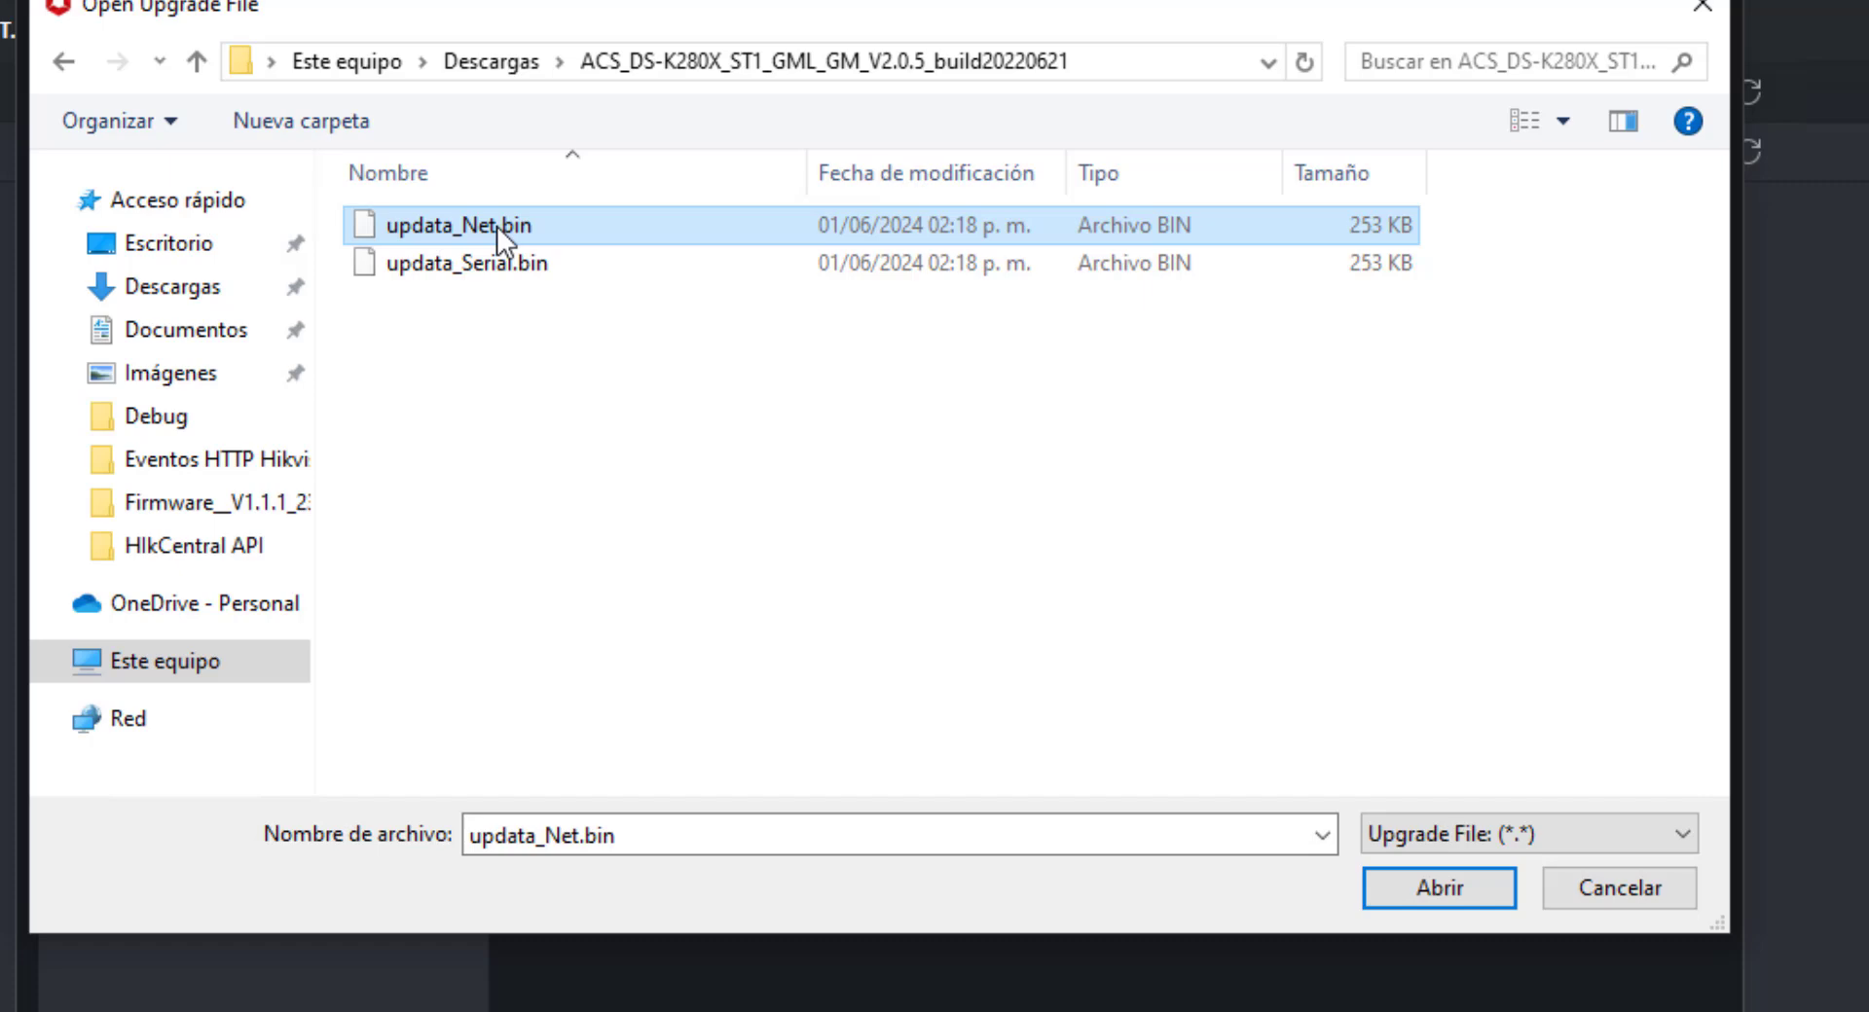
click(496, 274)
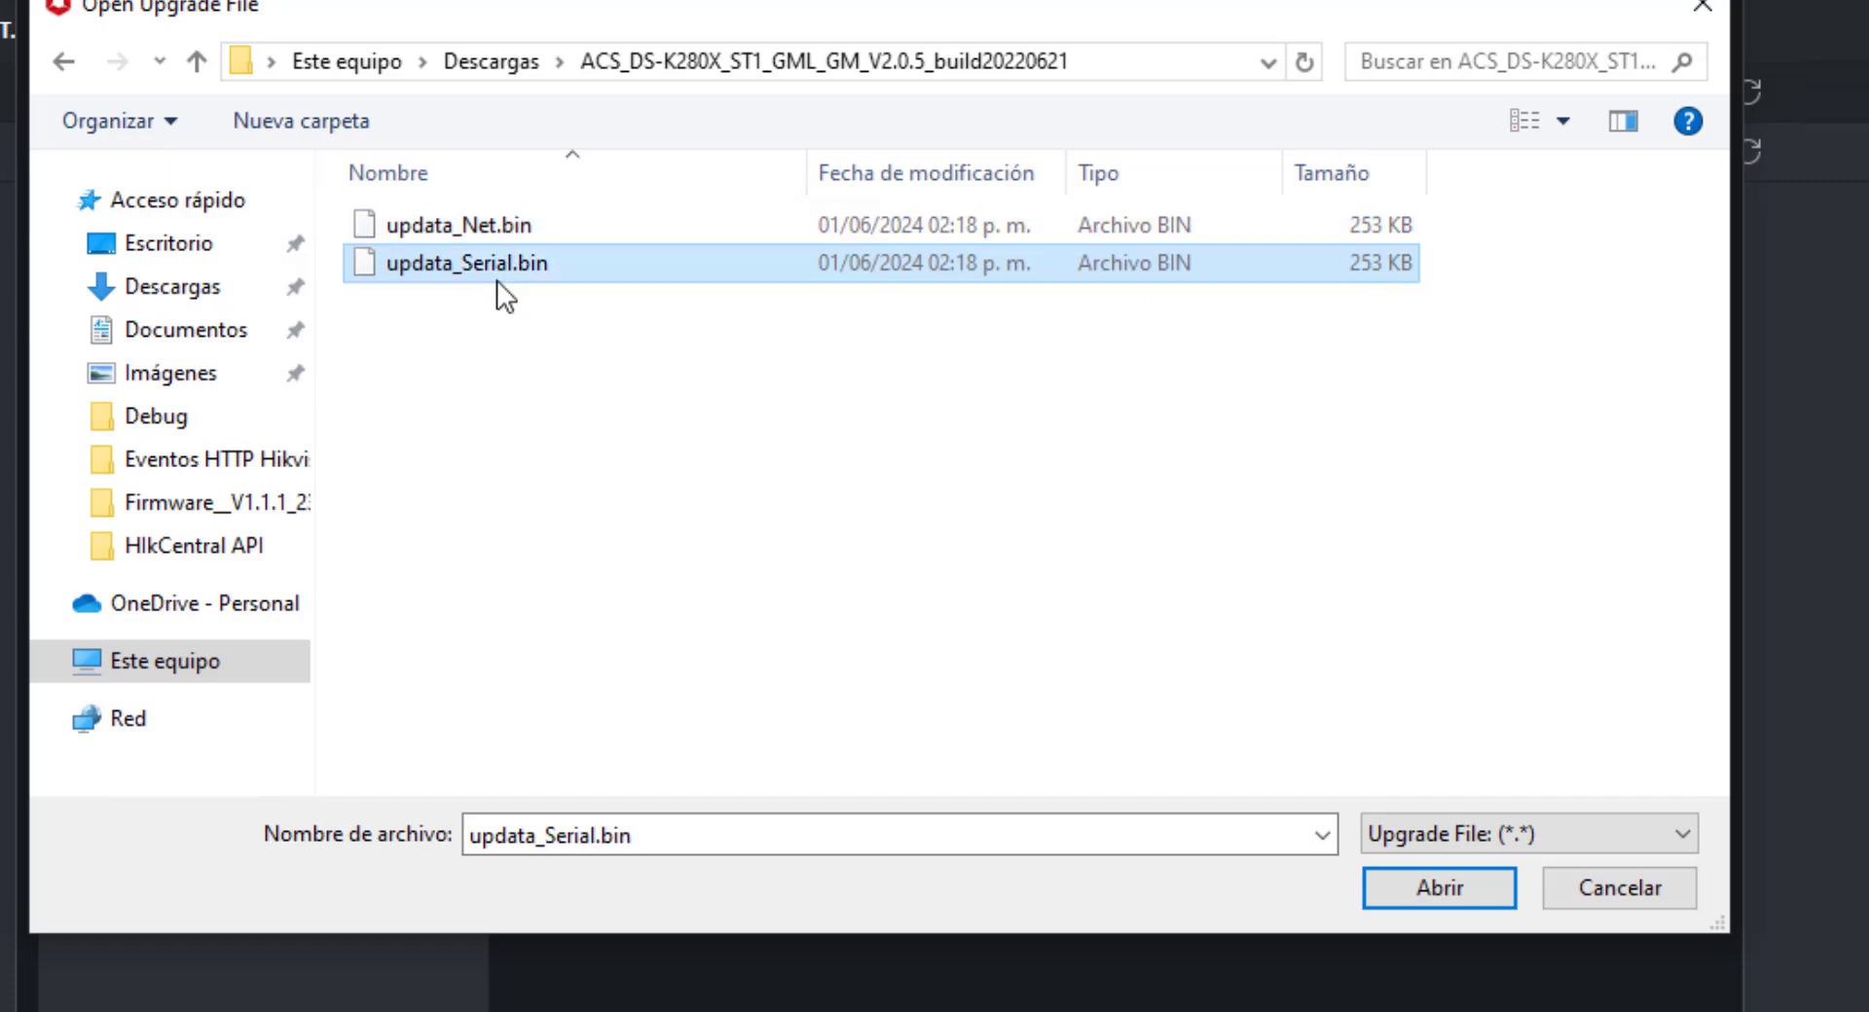
click(500, 229)
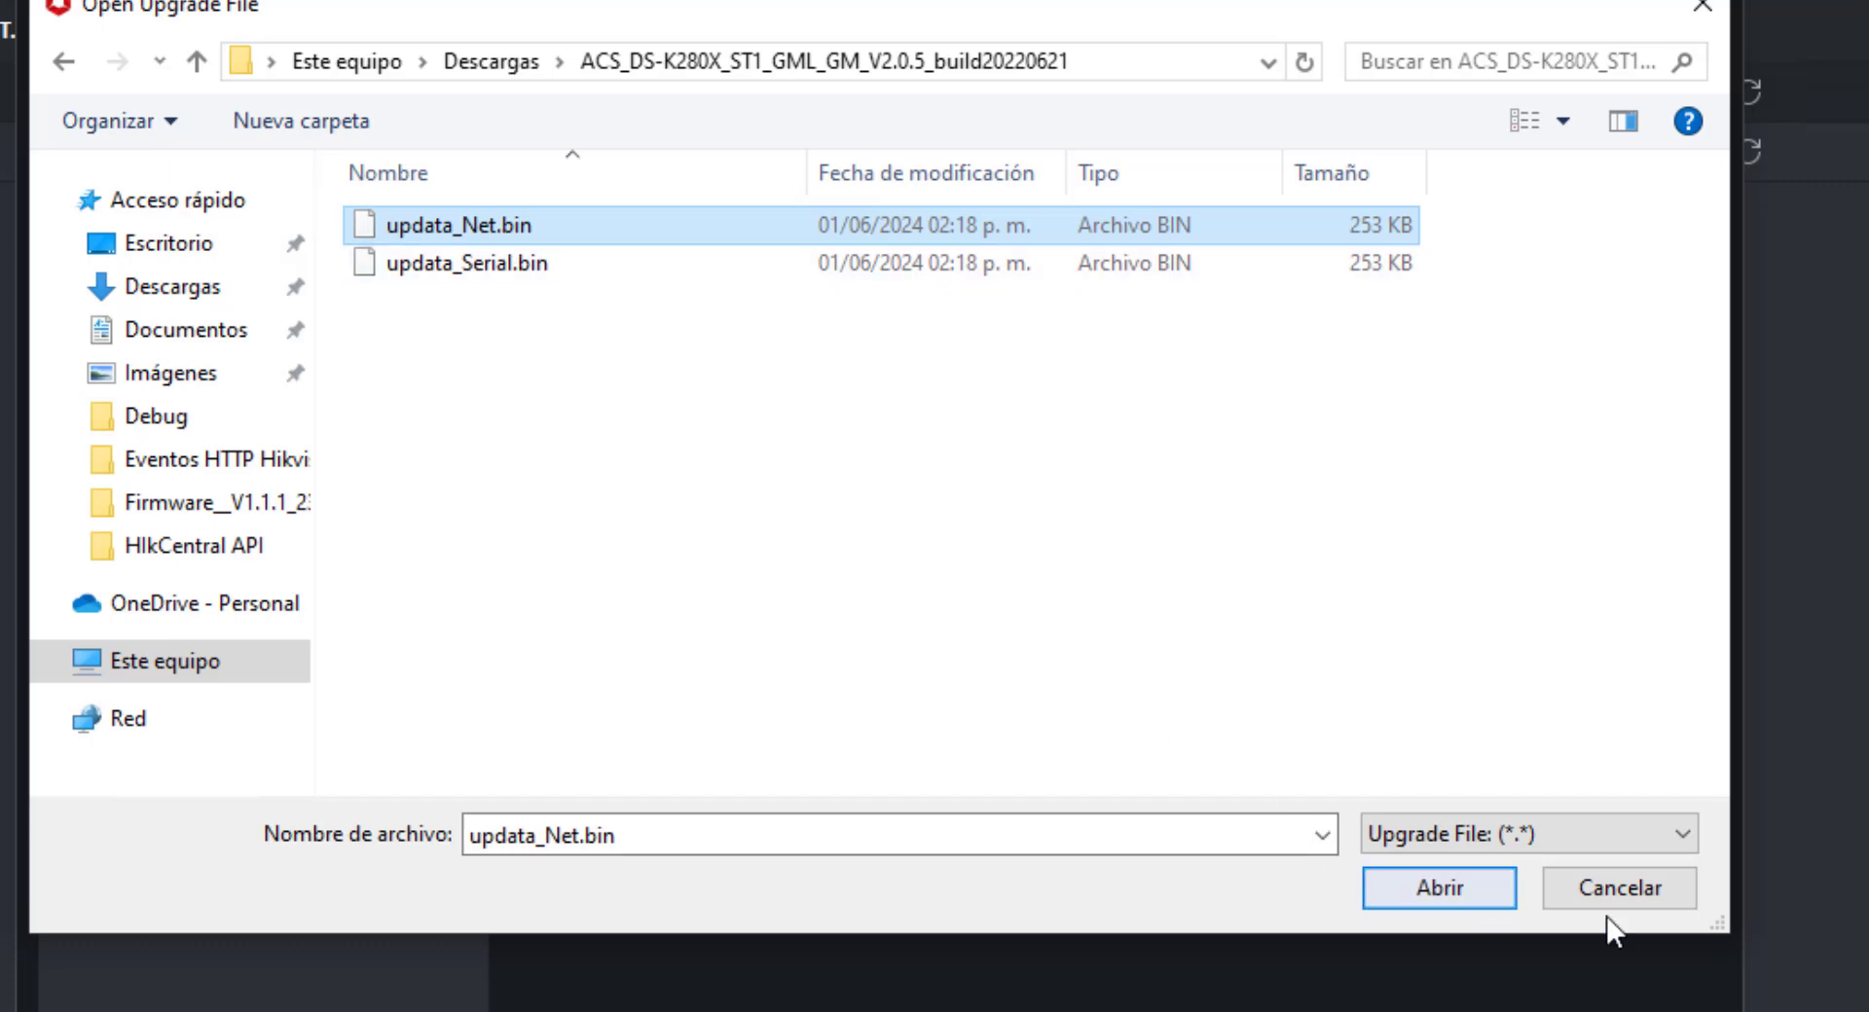
drag(1001, 15, 1127, 224)
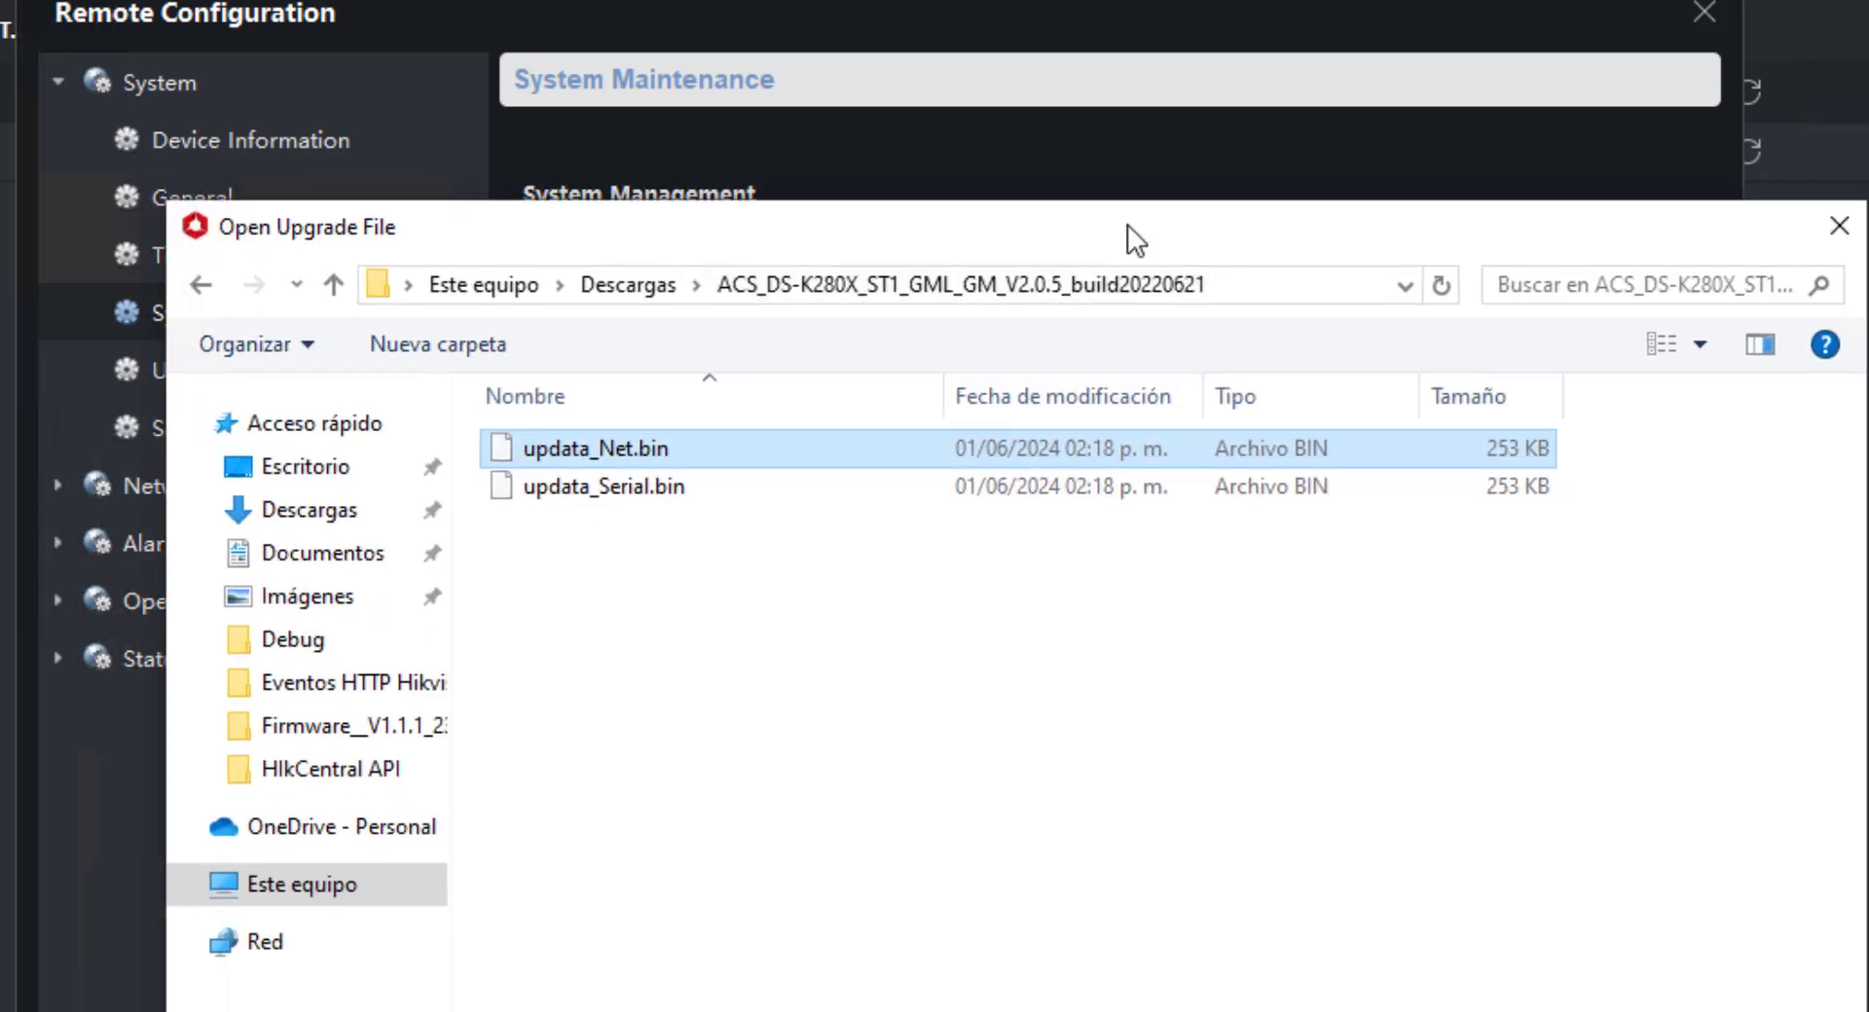
double_click(685, 453)
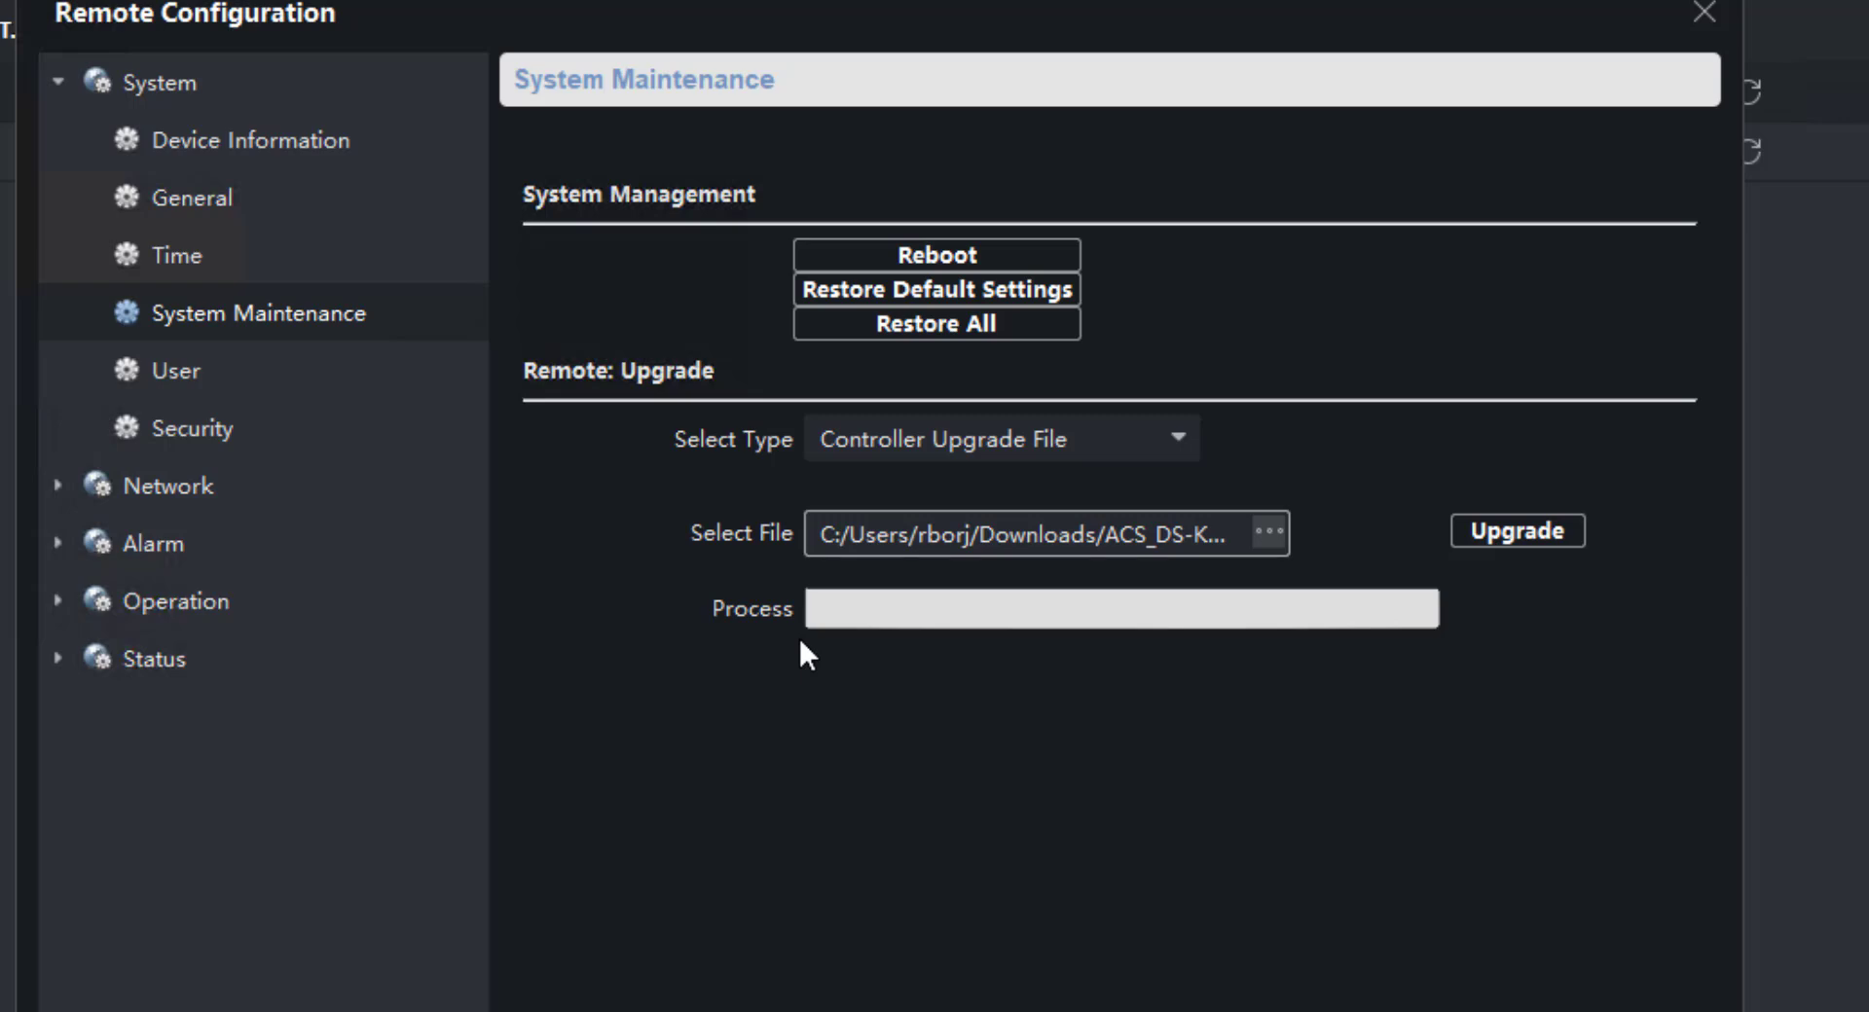
click(1705, 11)
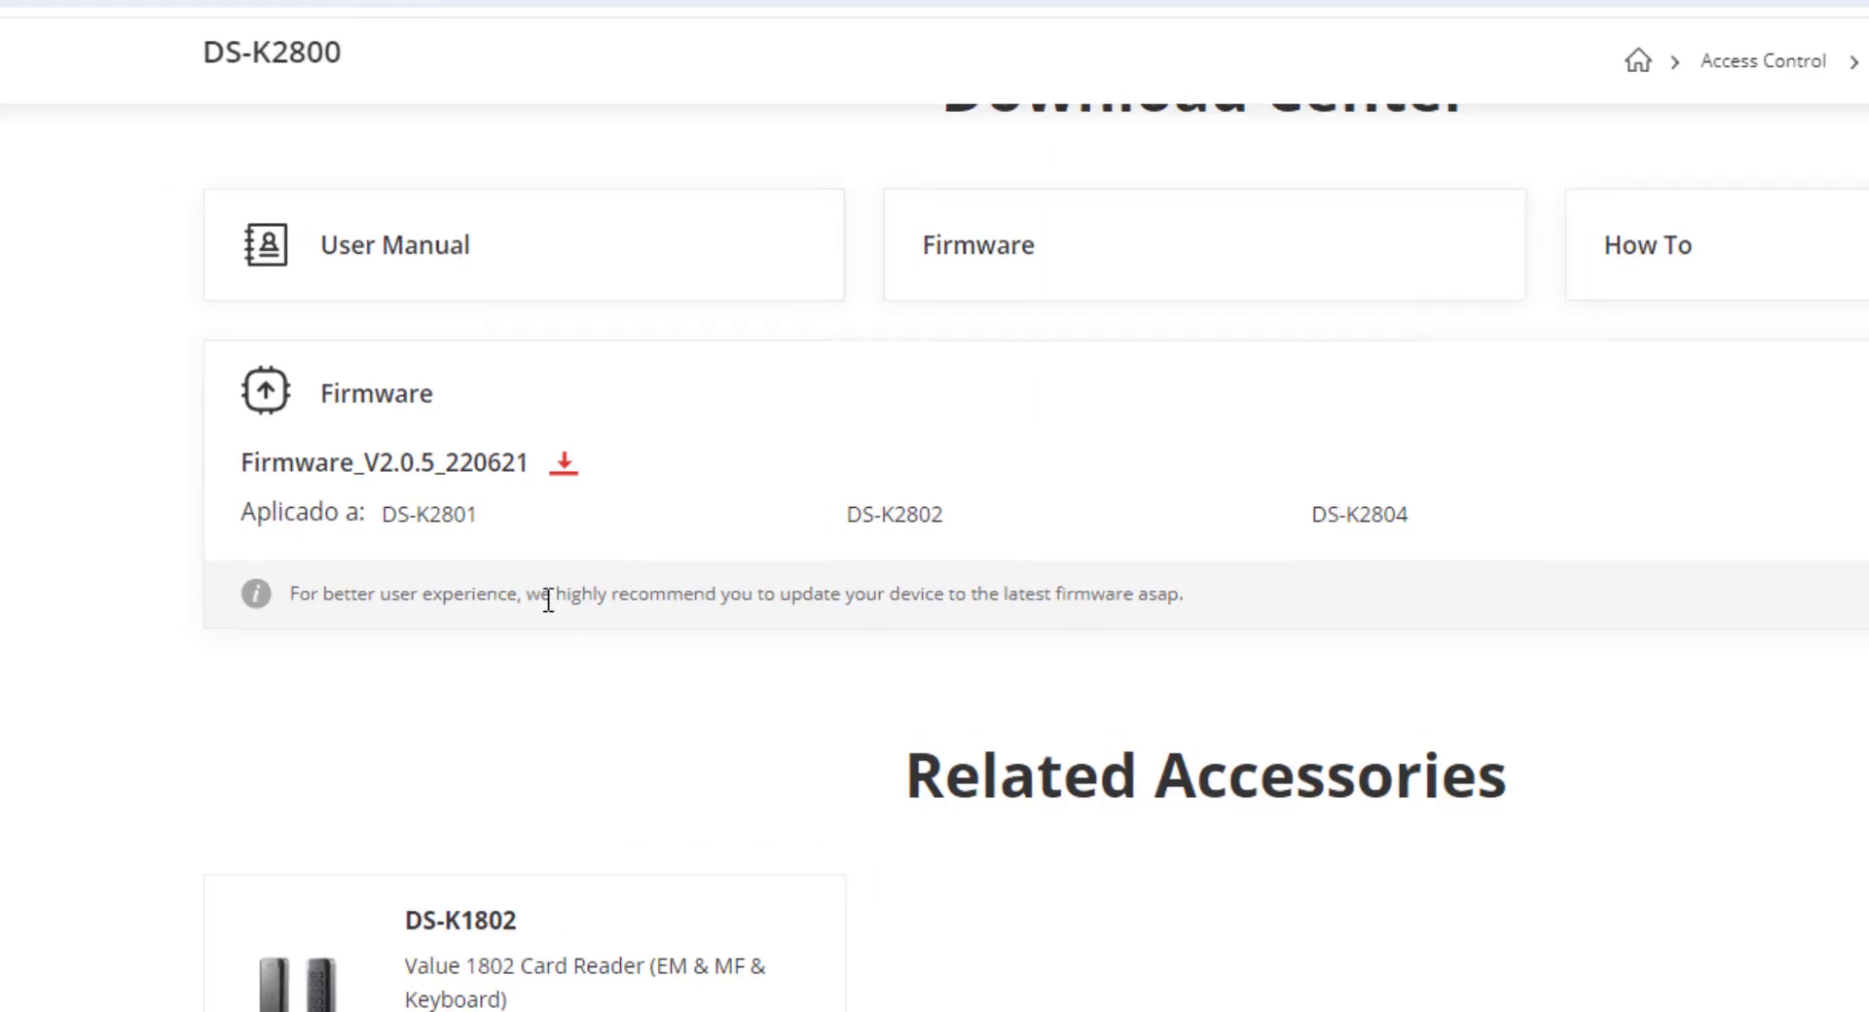
Switch to the browser and review the DS-K2800 page's firmware download, specifications and available models
scroll(548, 599, up, 2)
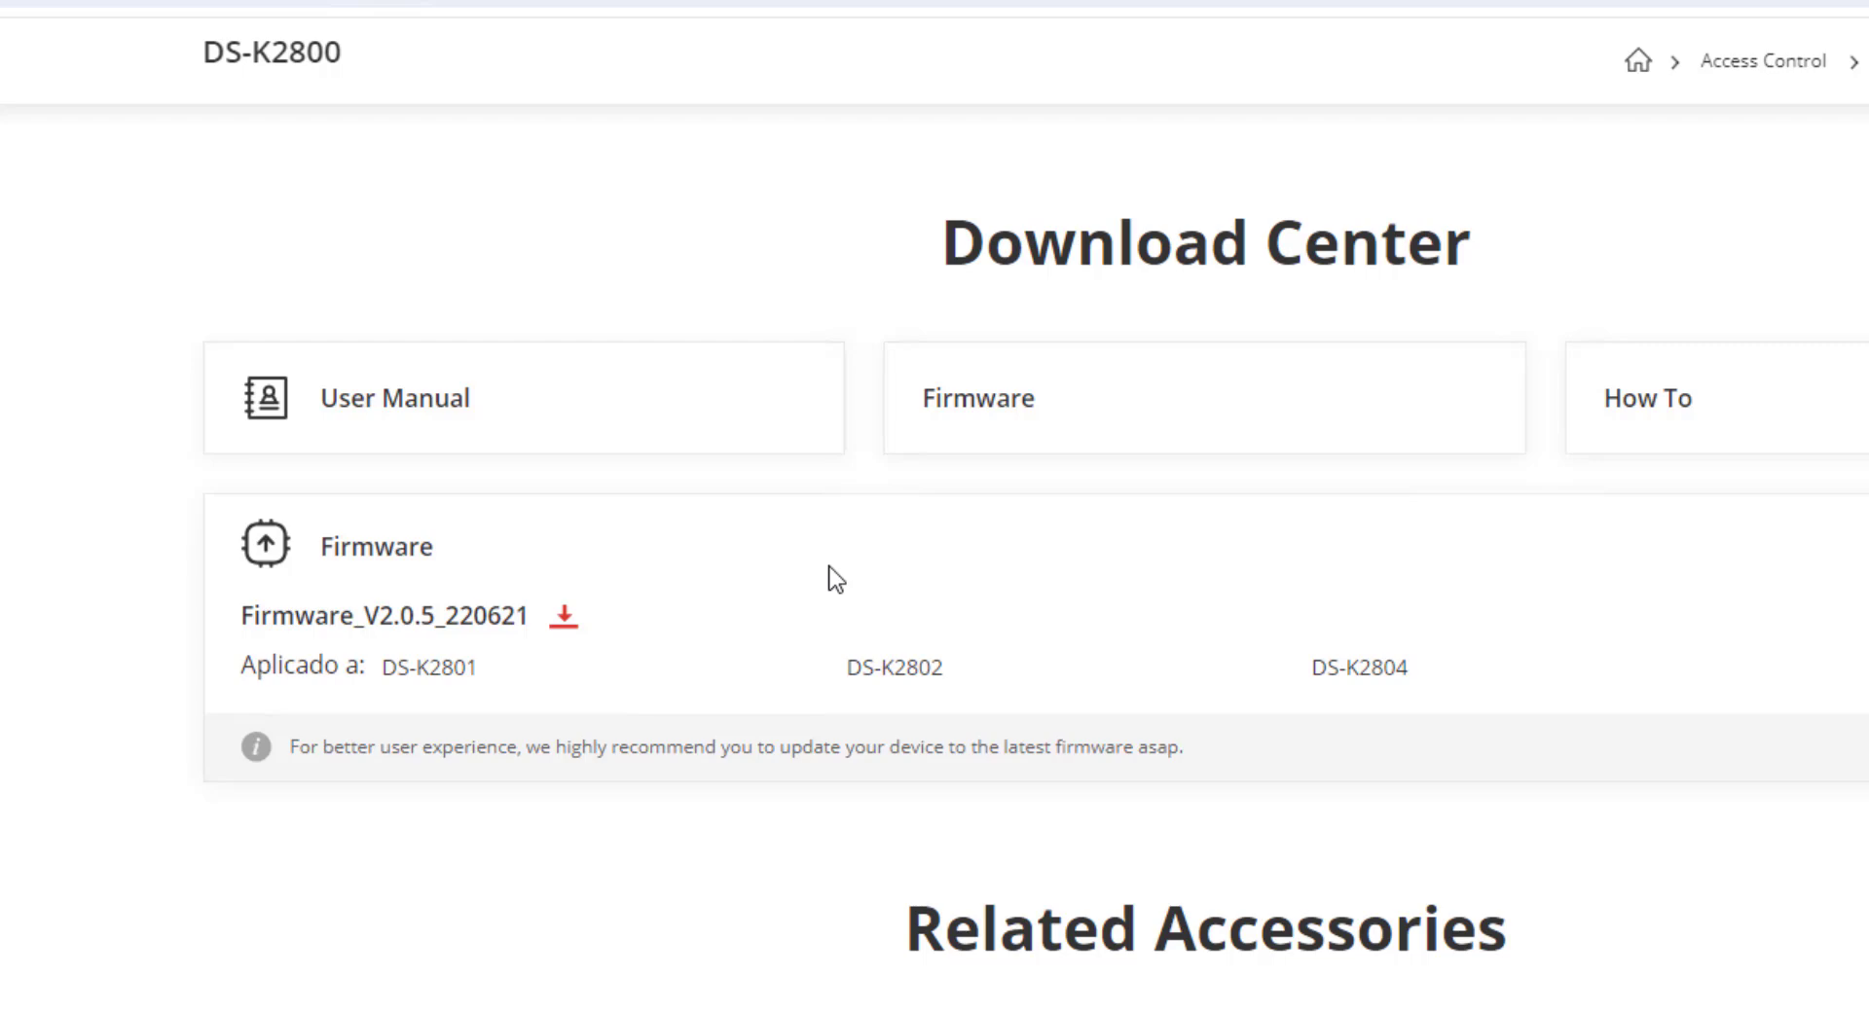
scroll(828, 672, up, 8)
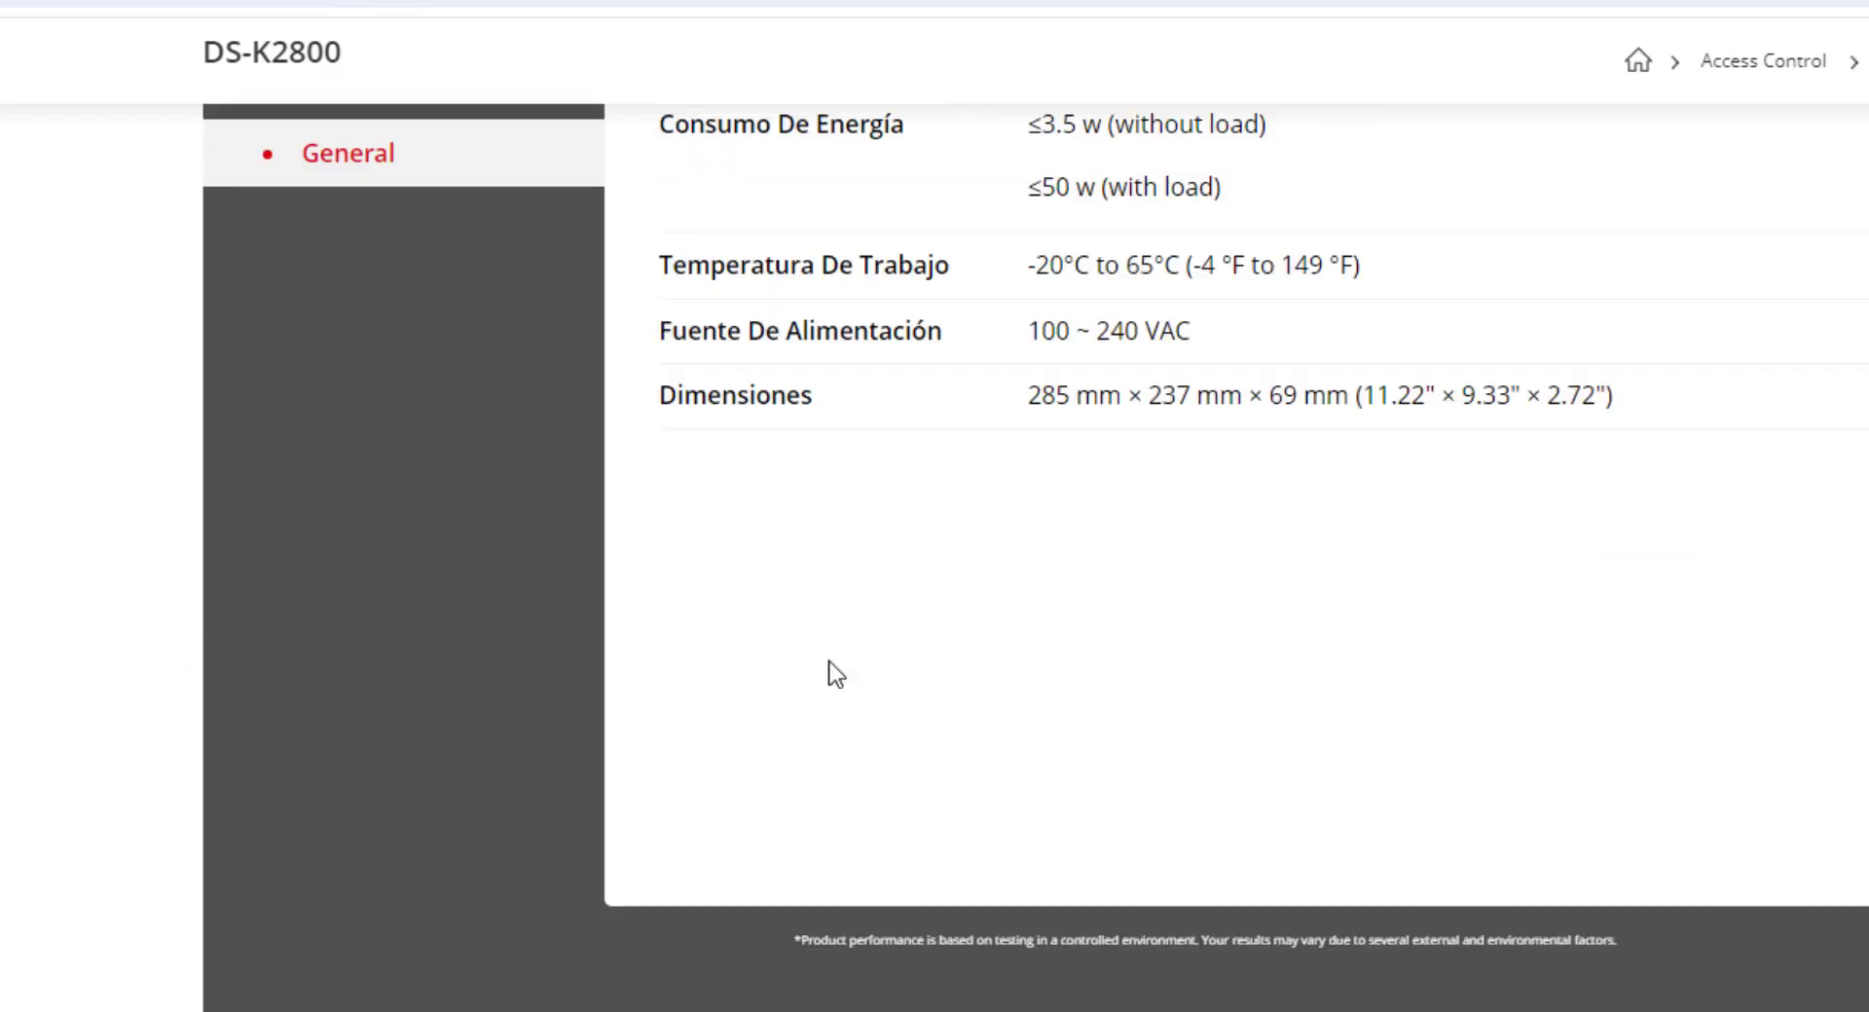
scroll(830, 672, up, 5)
scroll(1860, 697, up, 8)
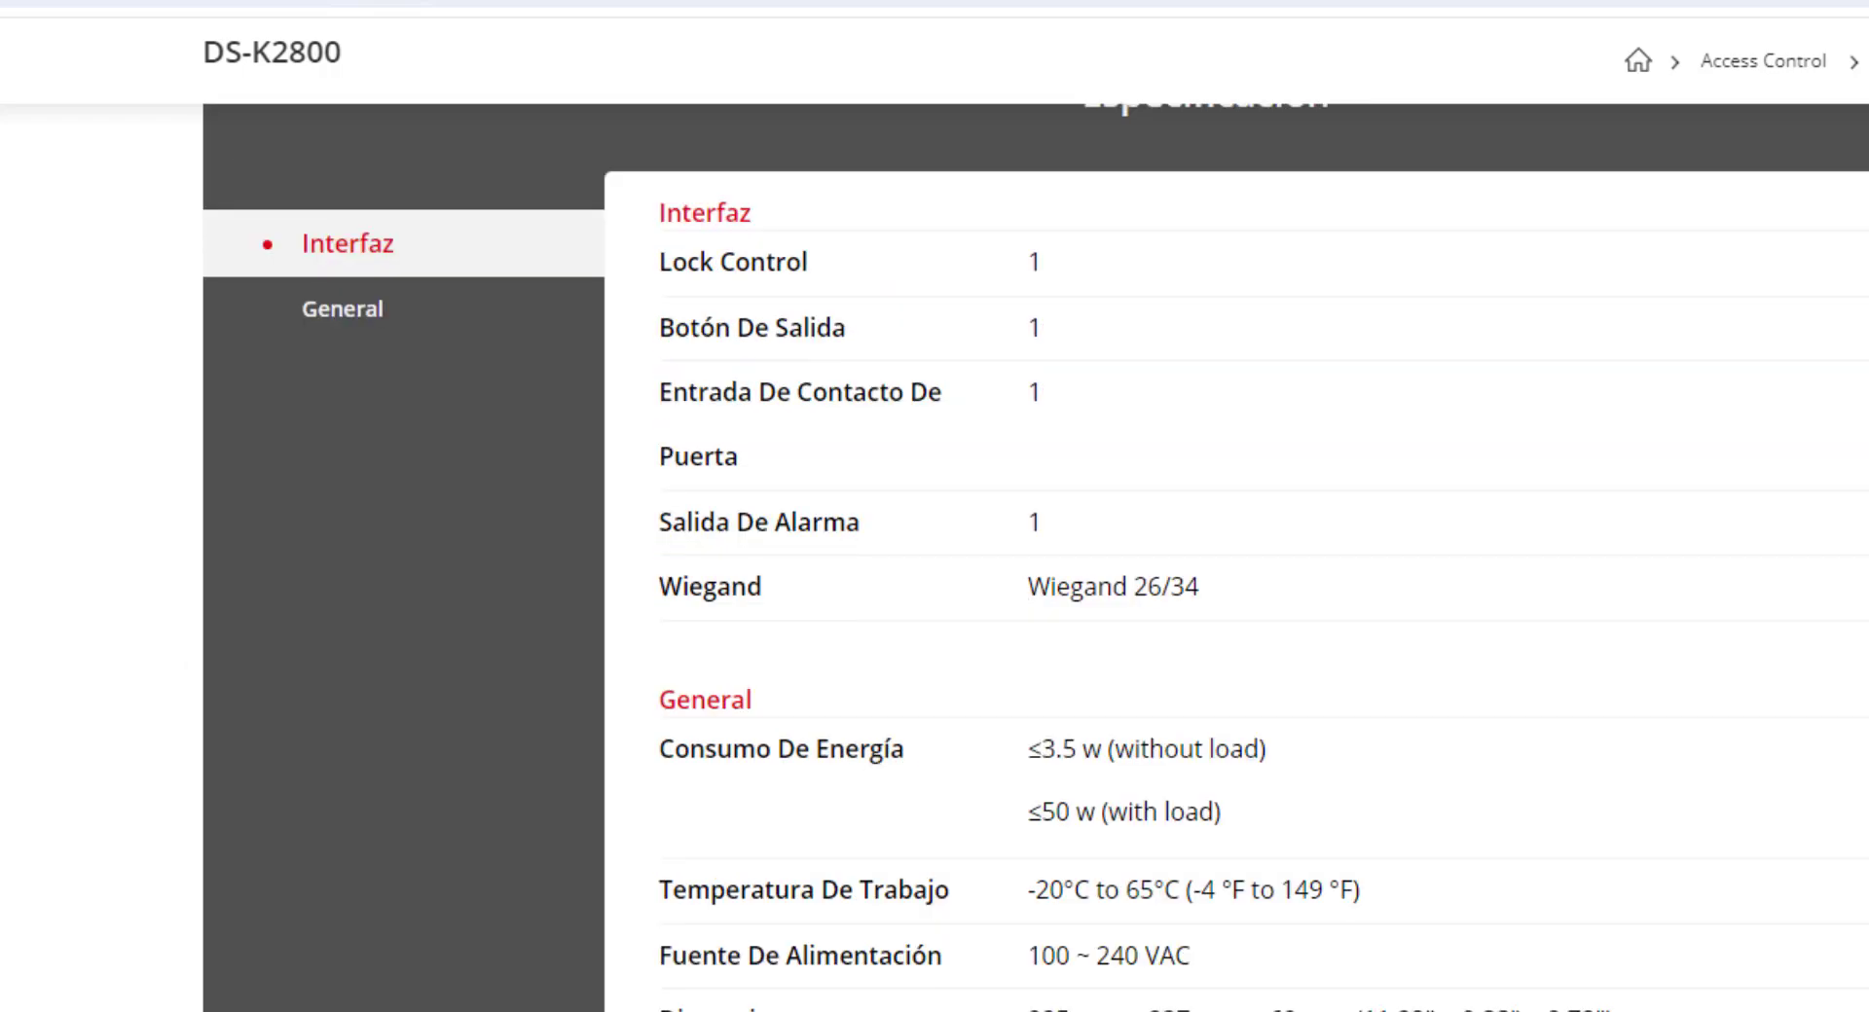
scroll(934, 557, up, 4)
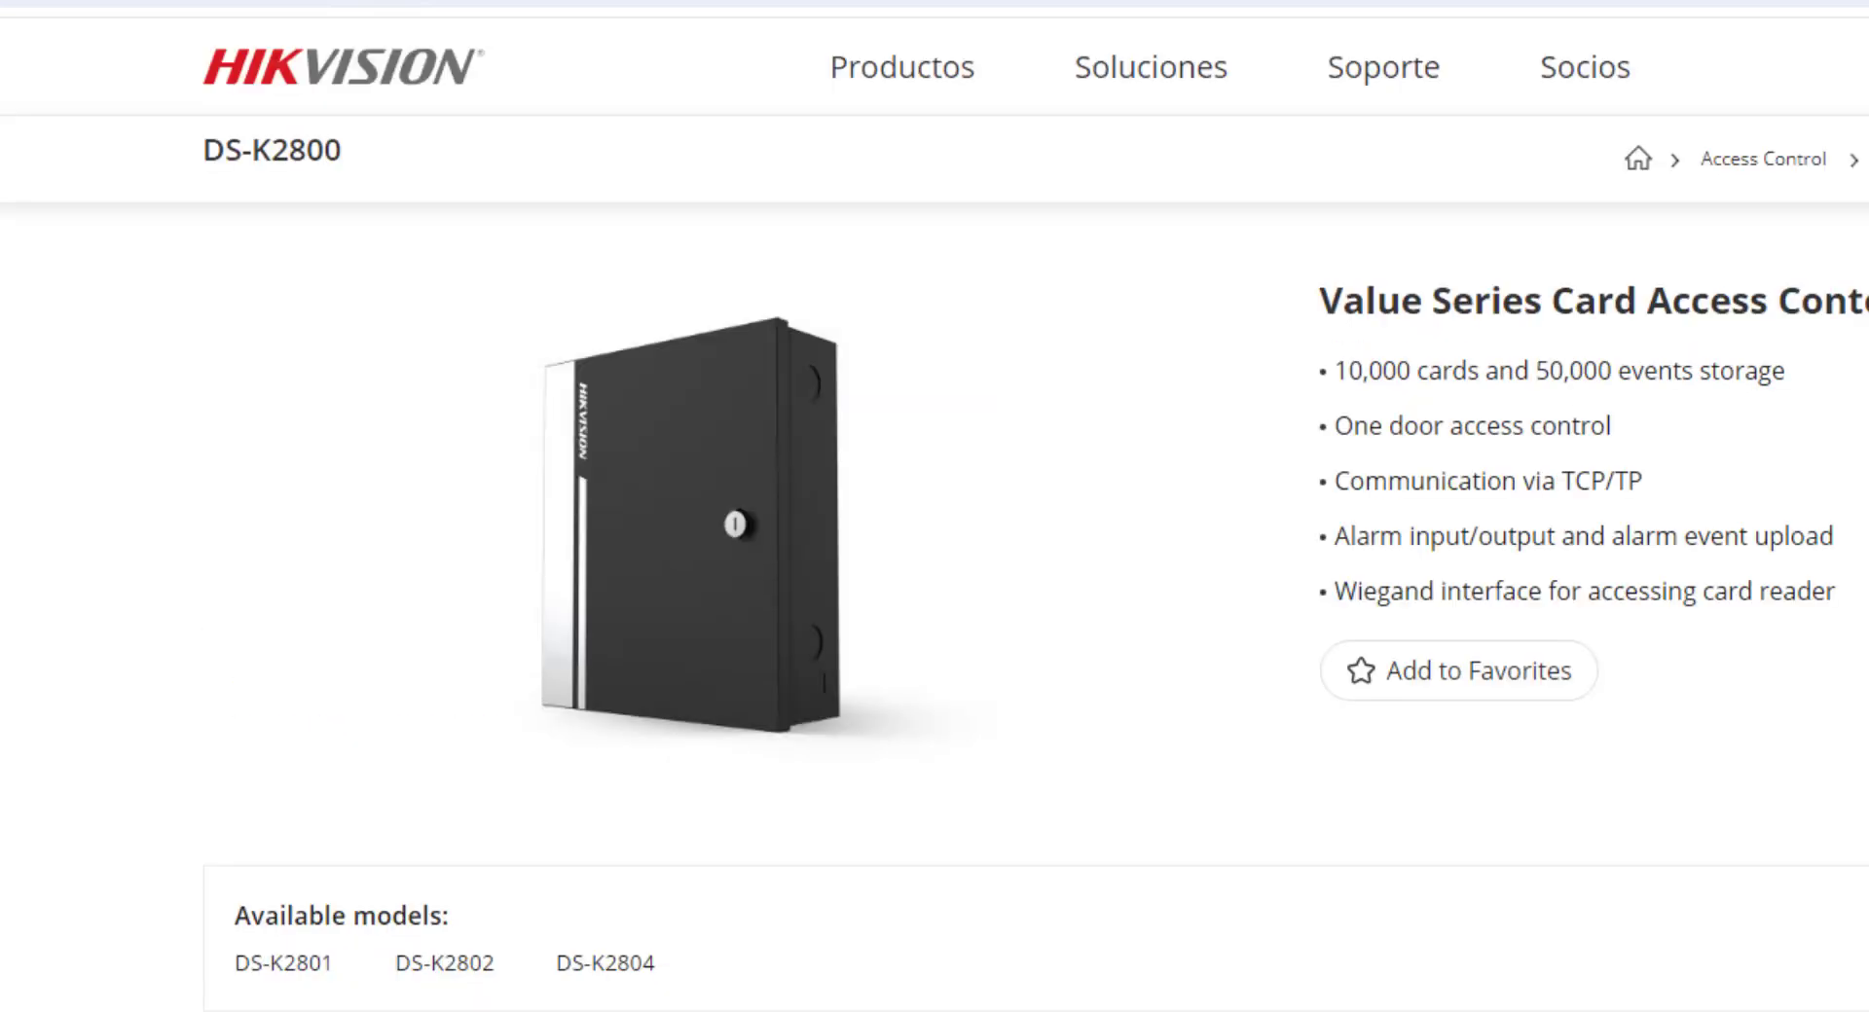
scroll(935, 557, down, 15)
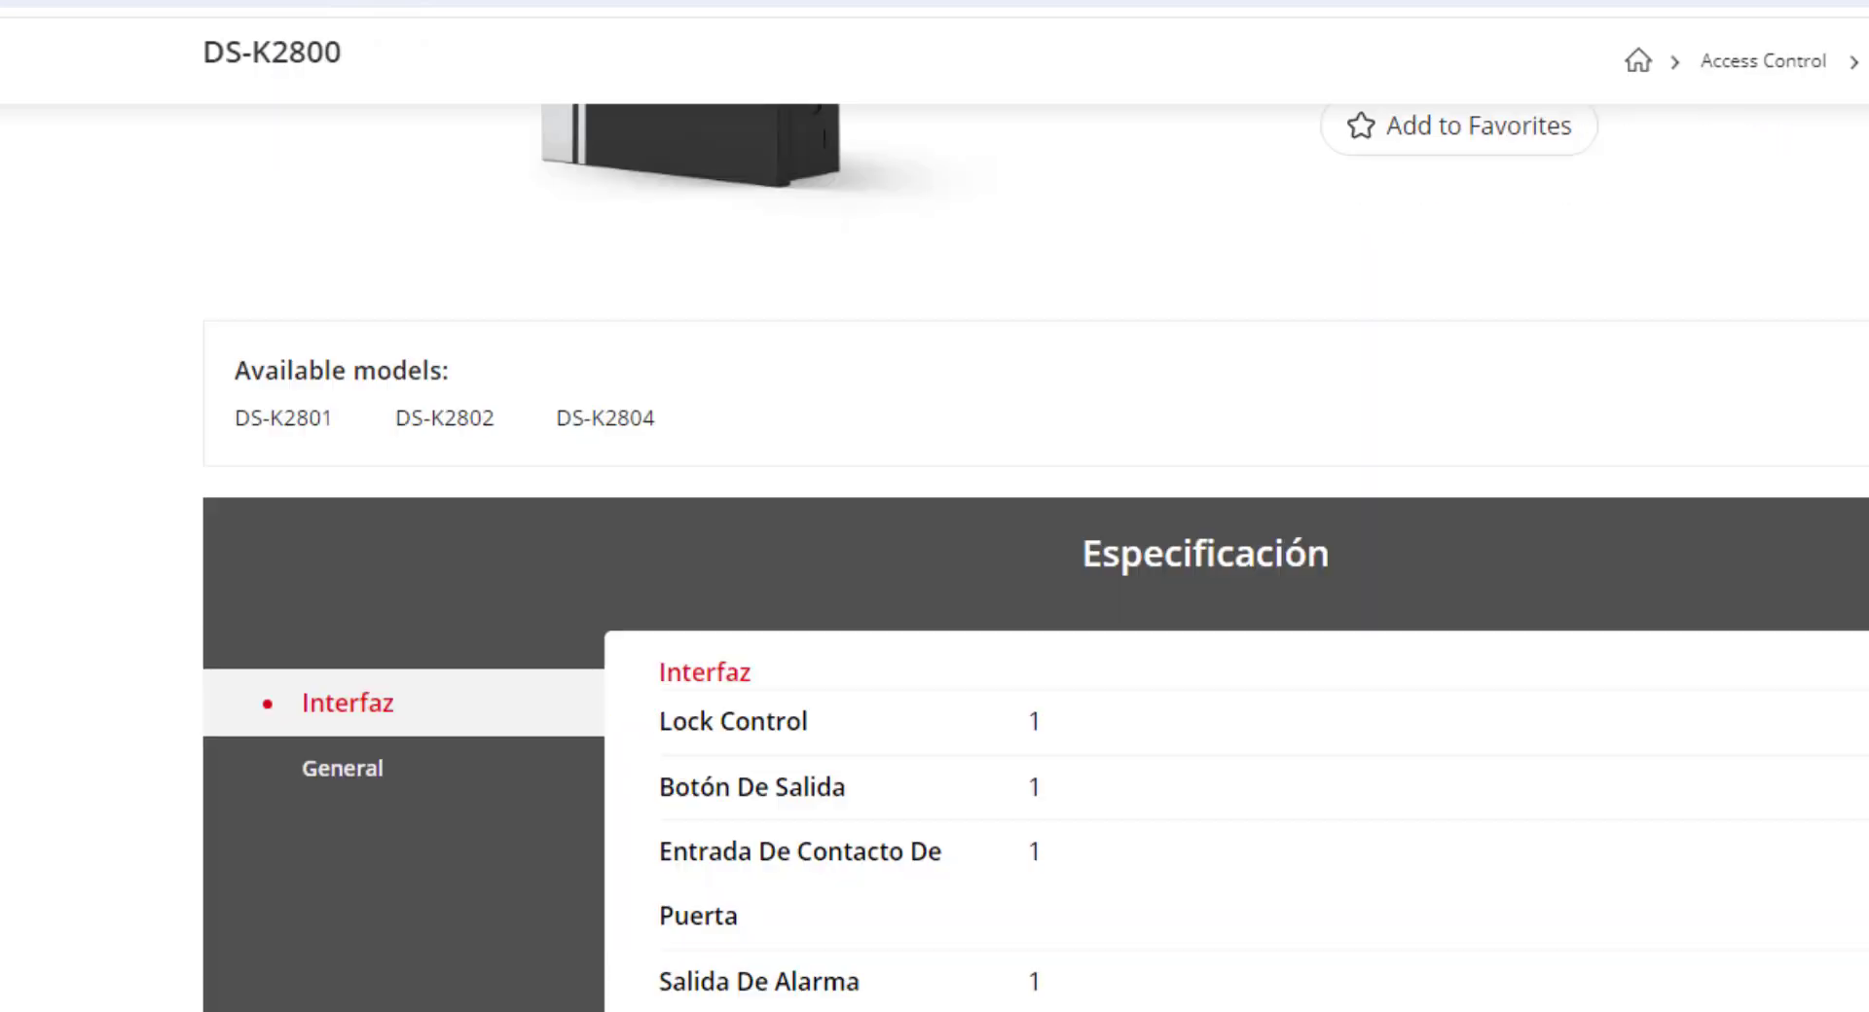
scroll(934, 557, down, 3)
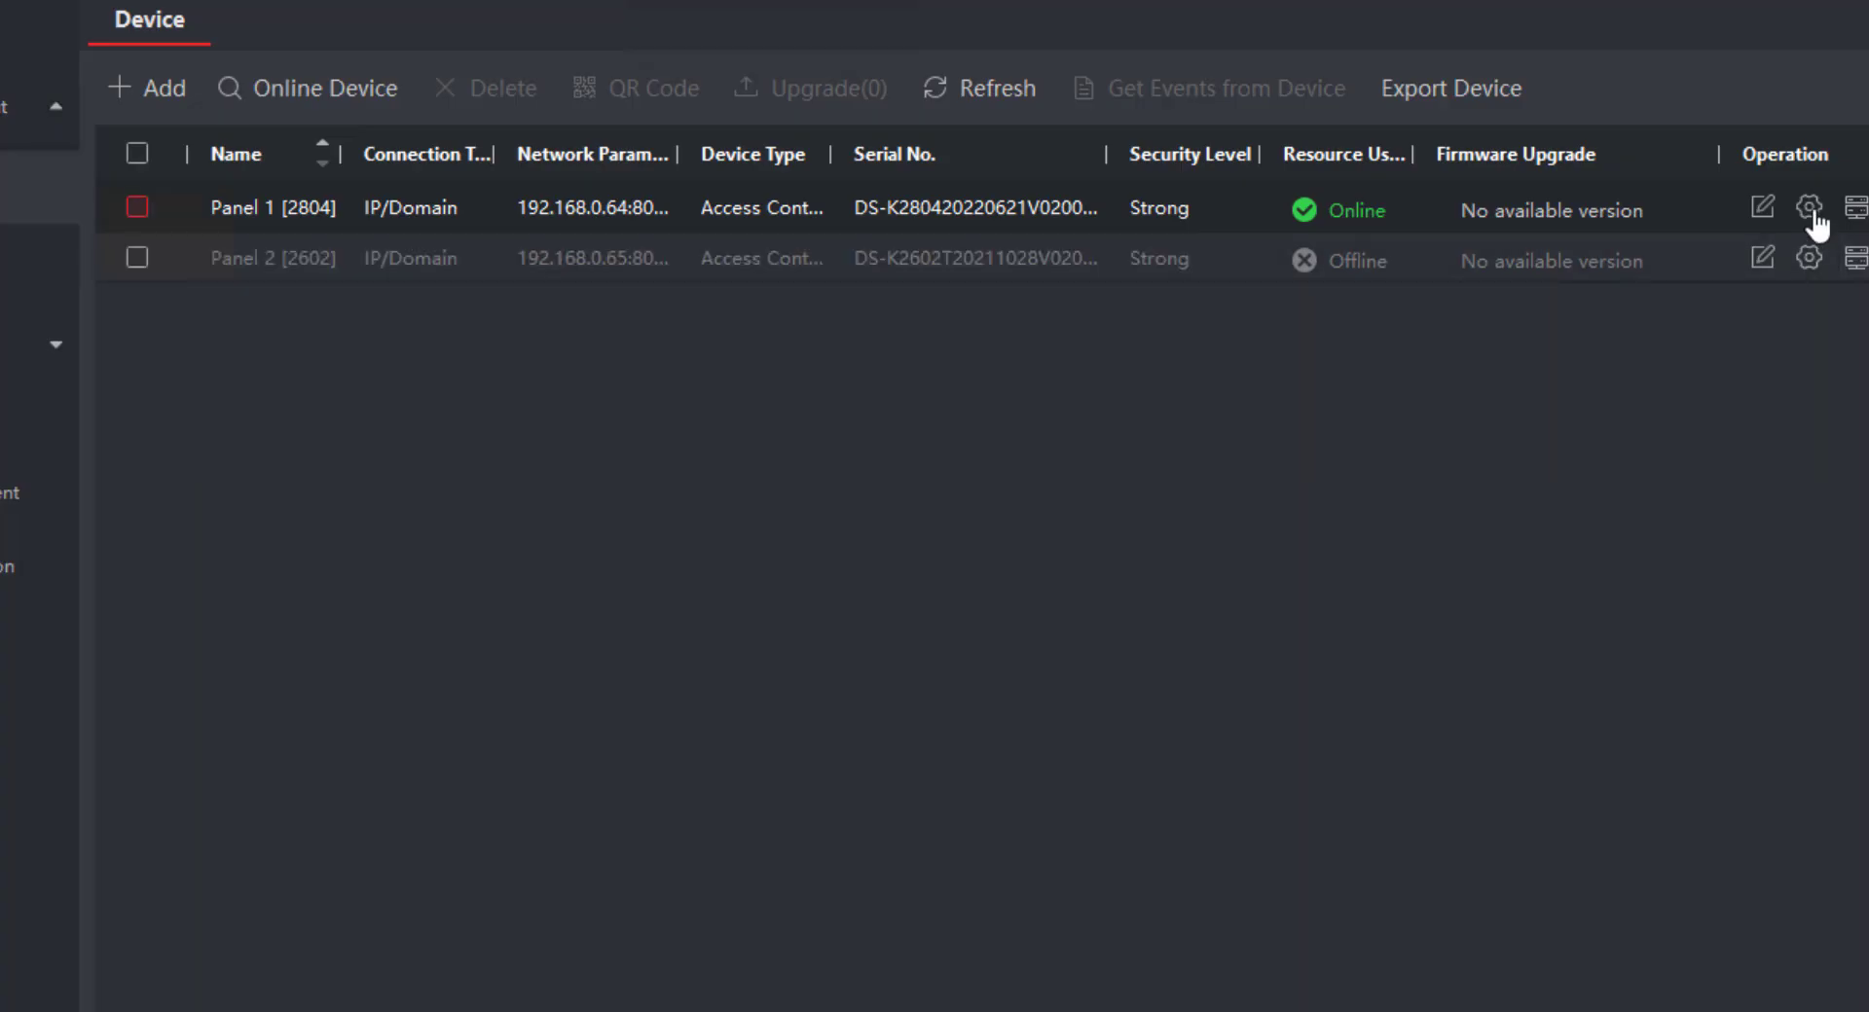
Reopen Panel 1 [2804]'s System Maintenance settings in iVMS-4200 and load updata_Serial.bin as the controller upgrade file
click(1808, 208)
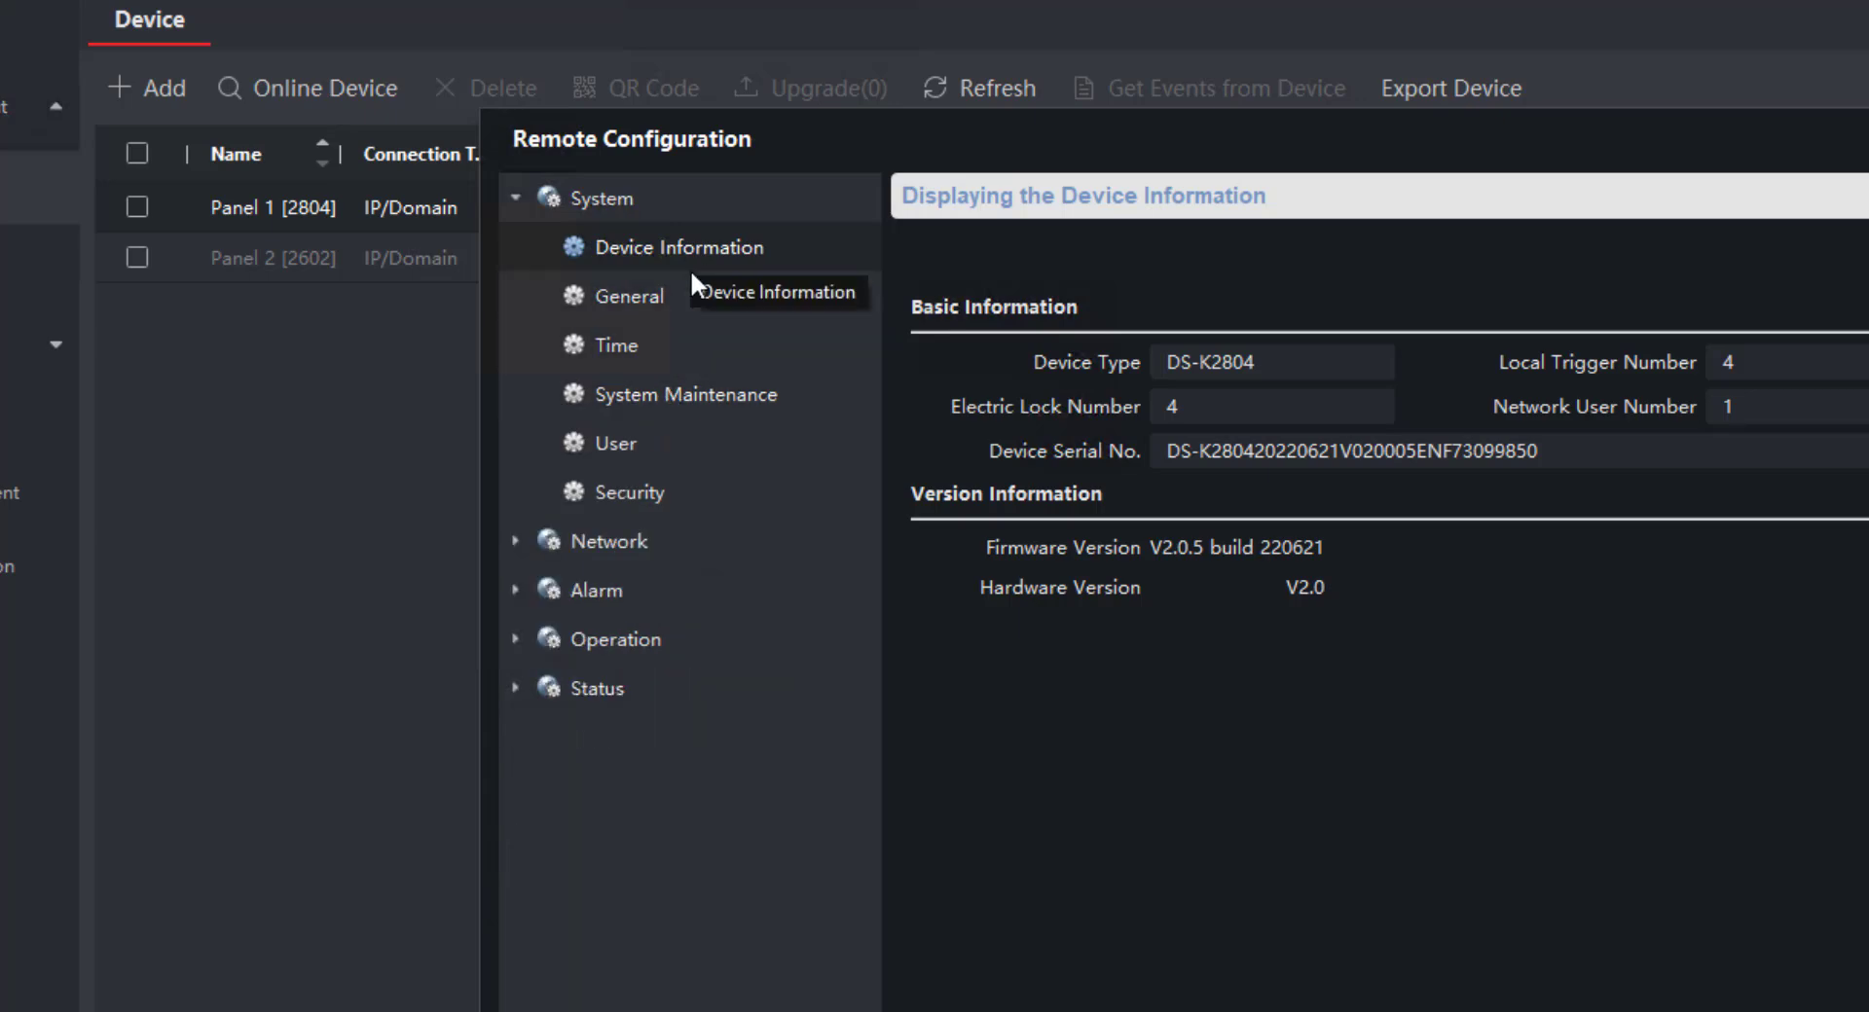
click(673, 393)
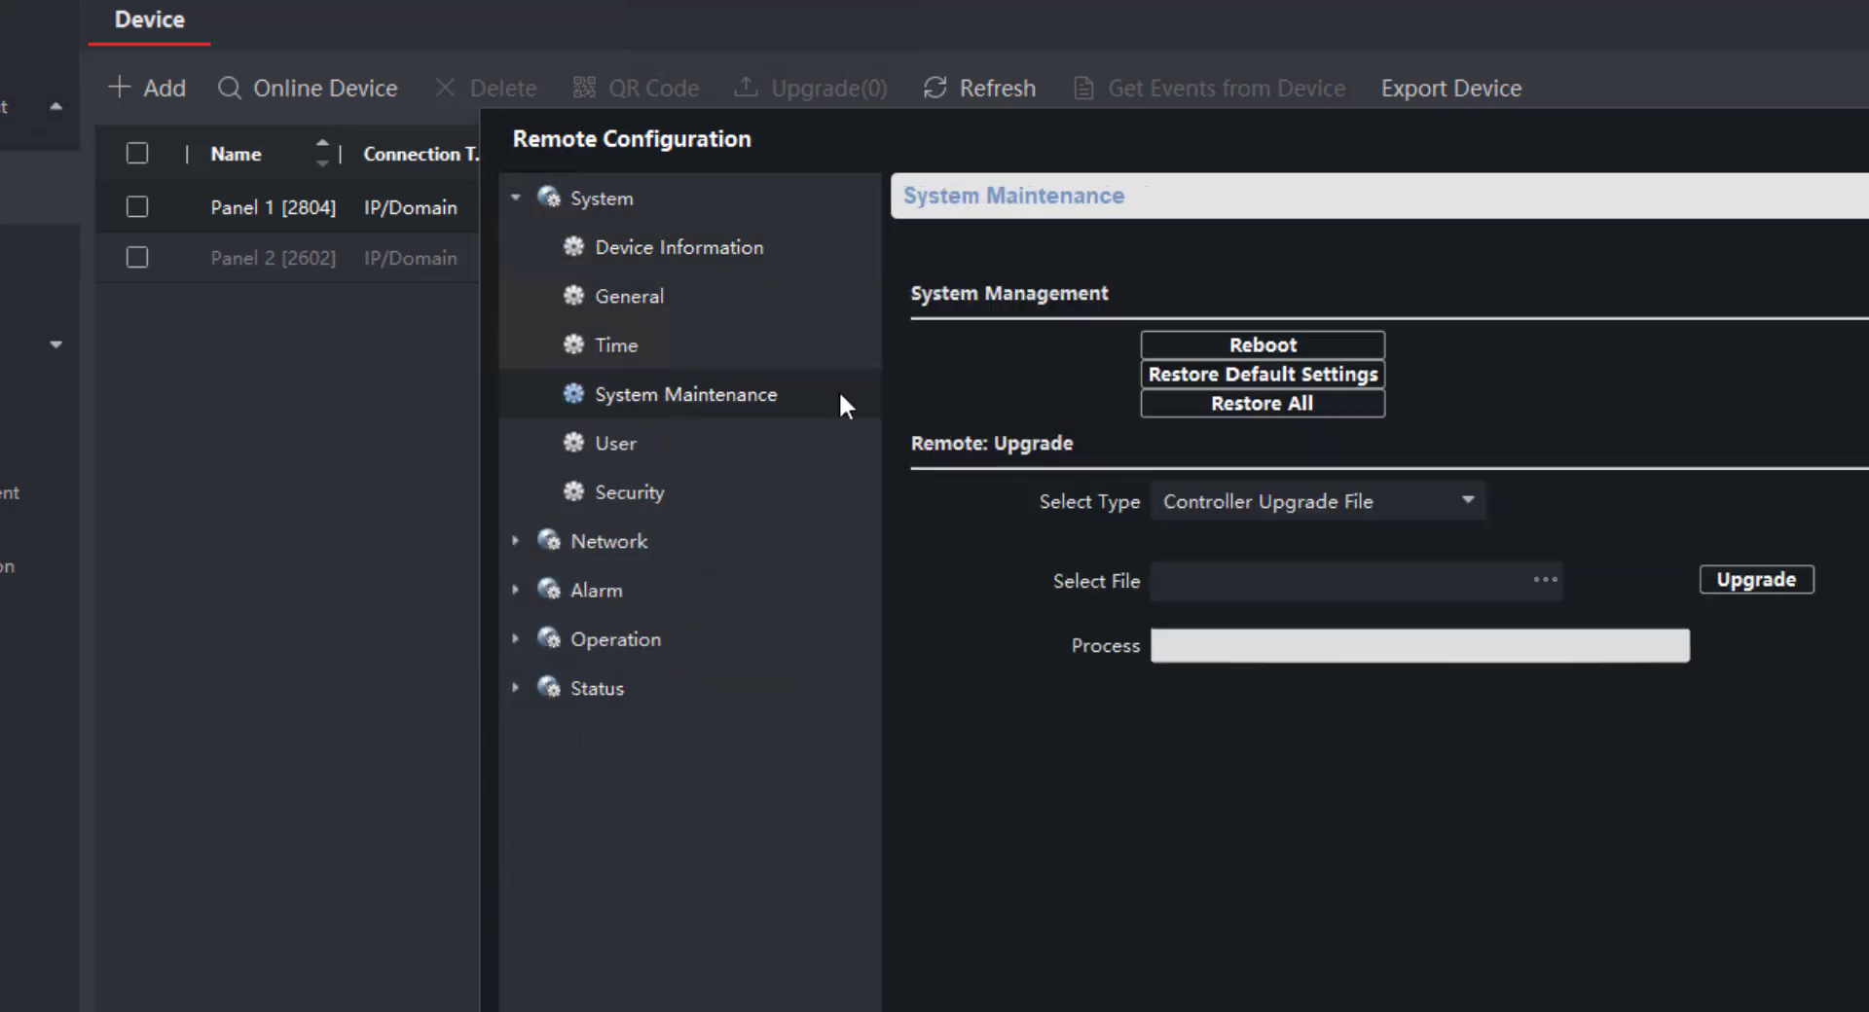
click(1548, 578)
click(961, 553)
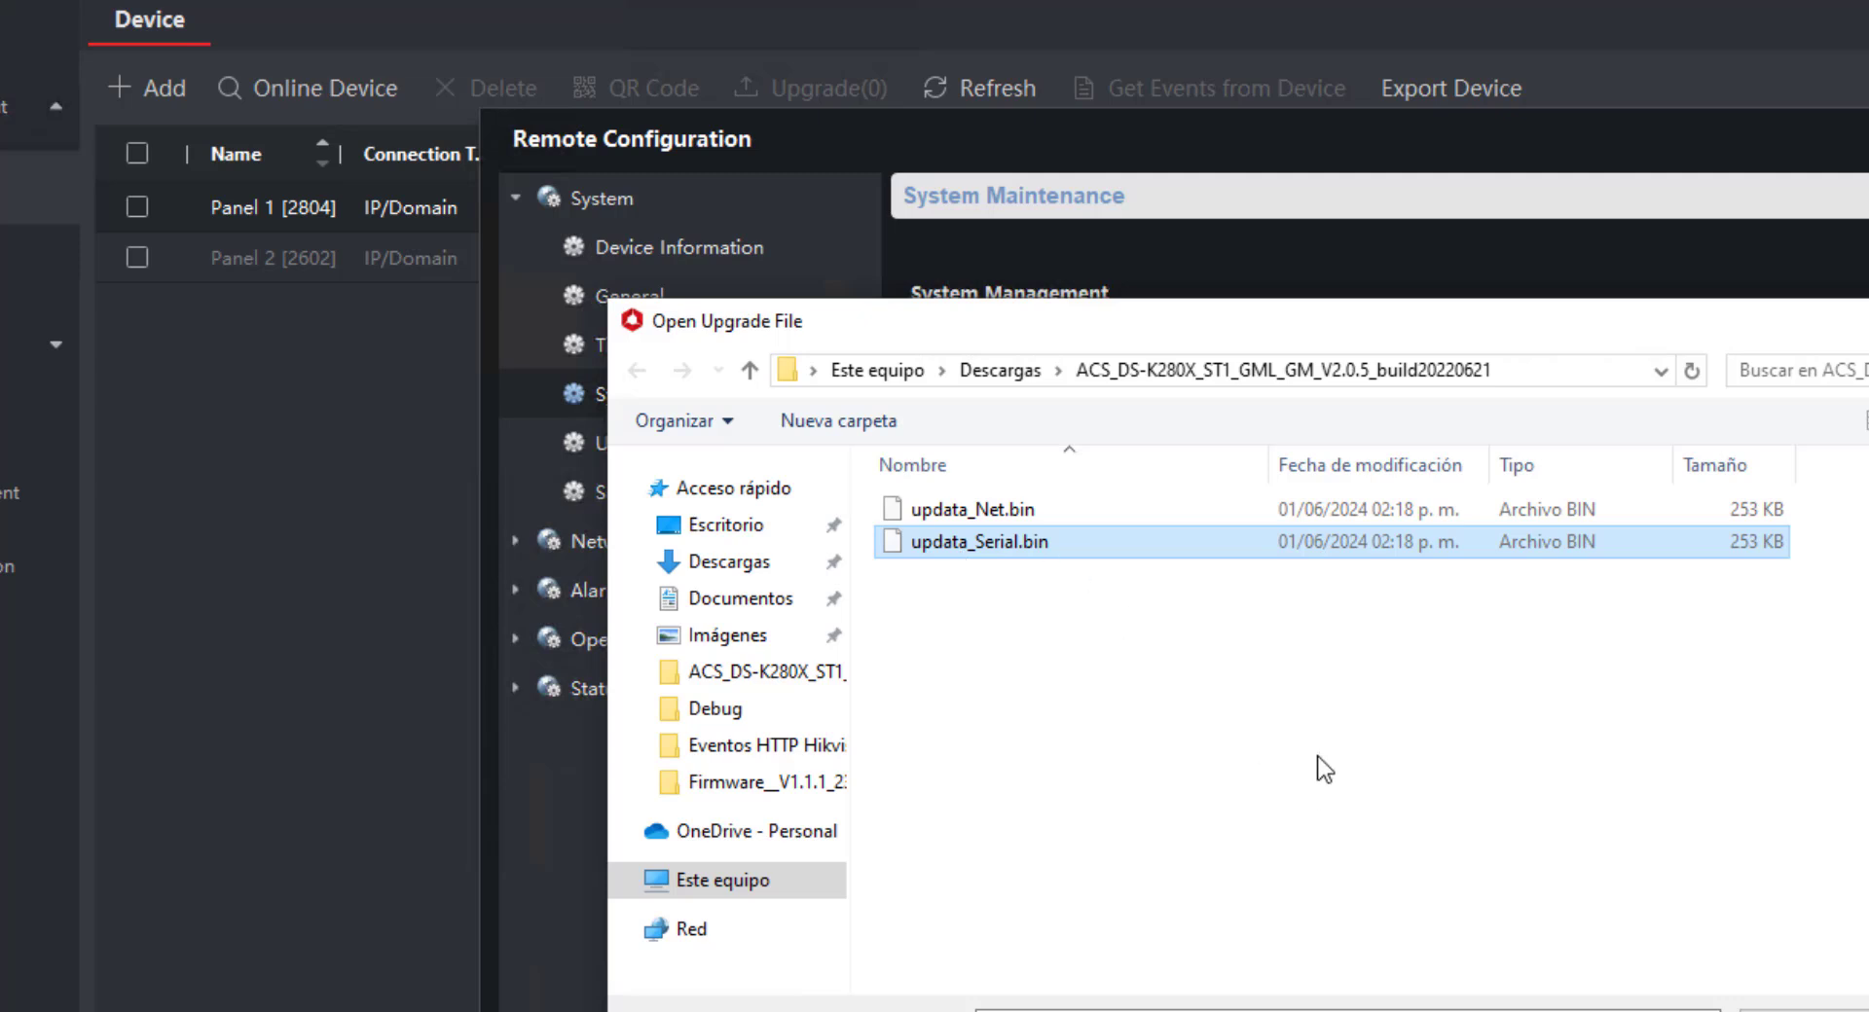
click(993, 520)
click(996, 537)
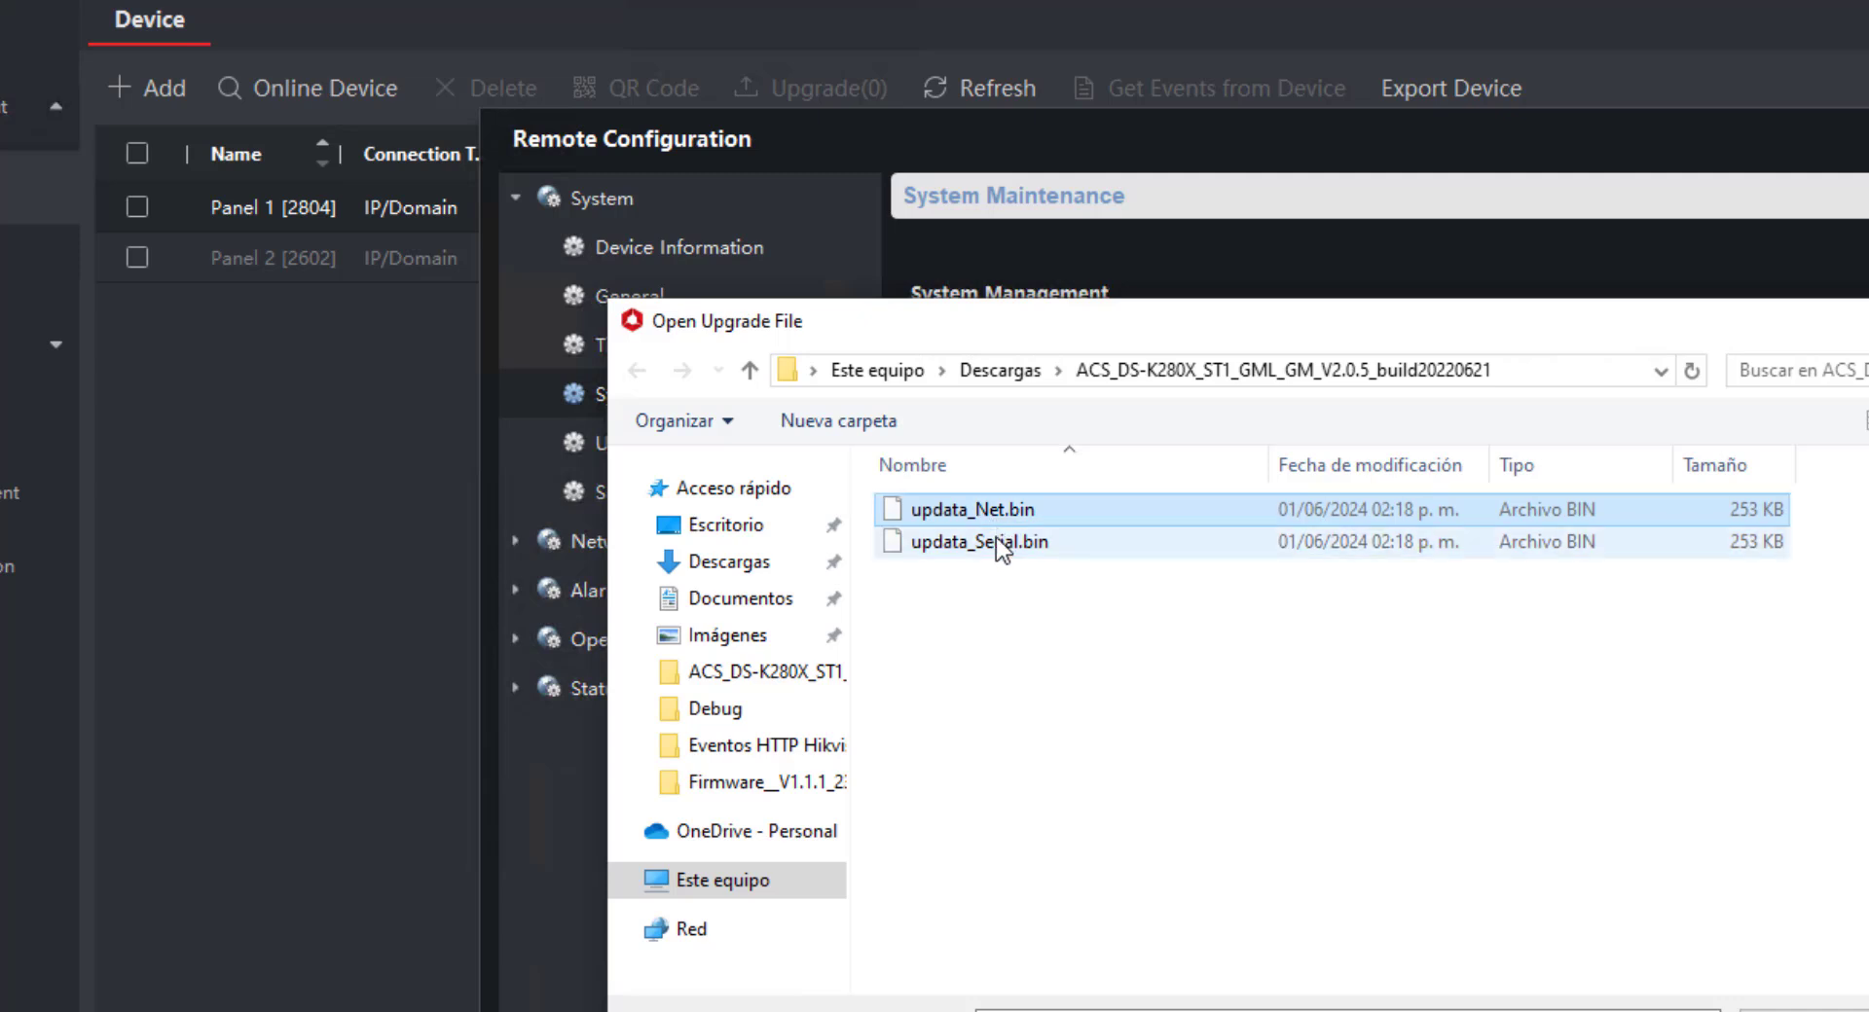
double_click(1031, 544)
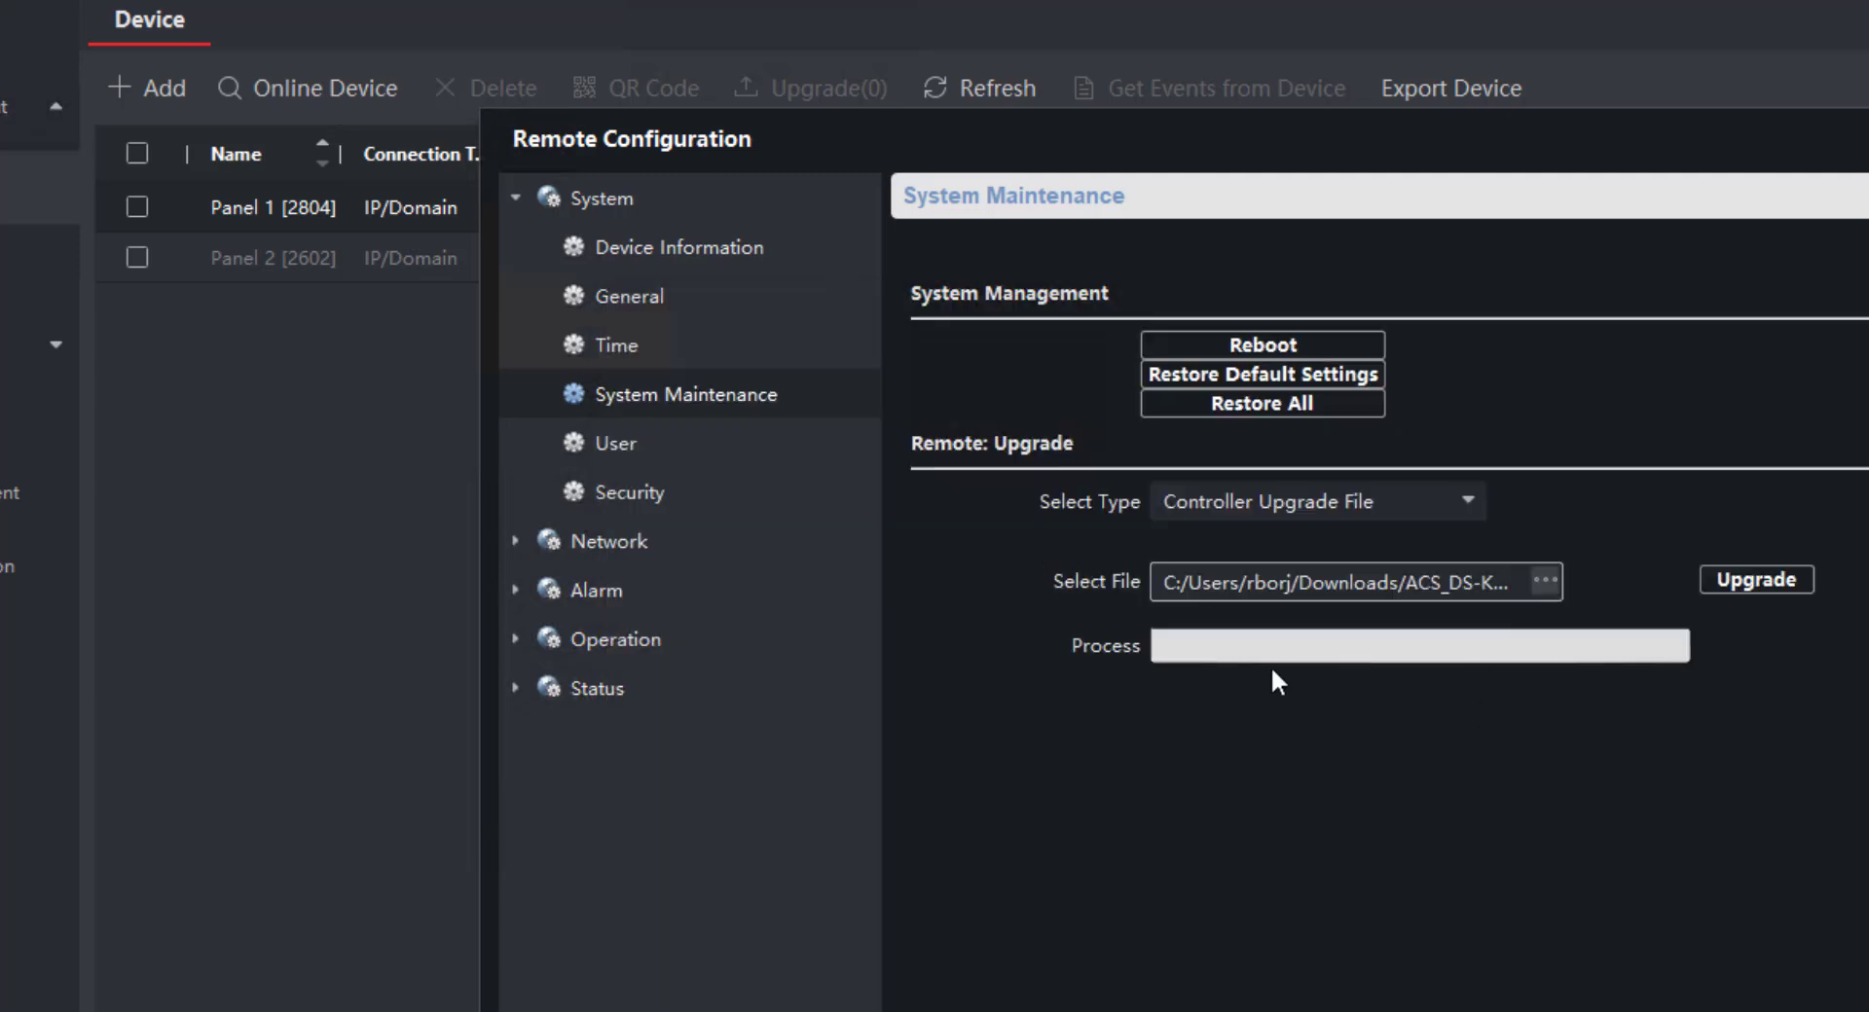
Load updata_Net.bin as the controller upgrade file in place of the current one, and close the remote configuration
click(1545, 582)
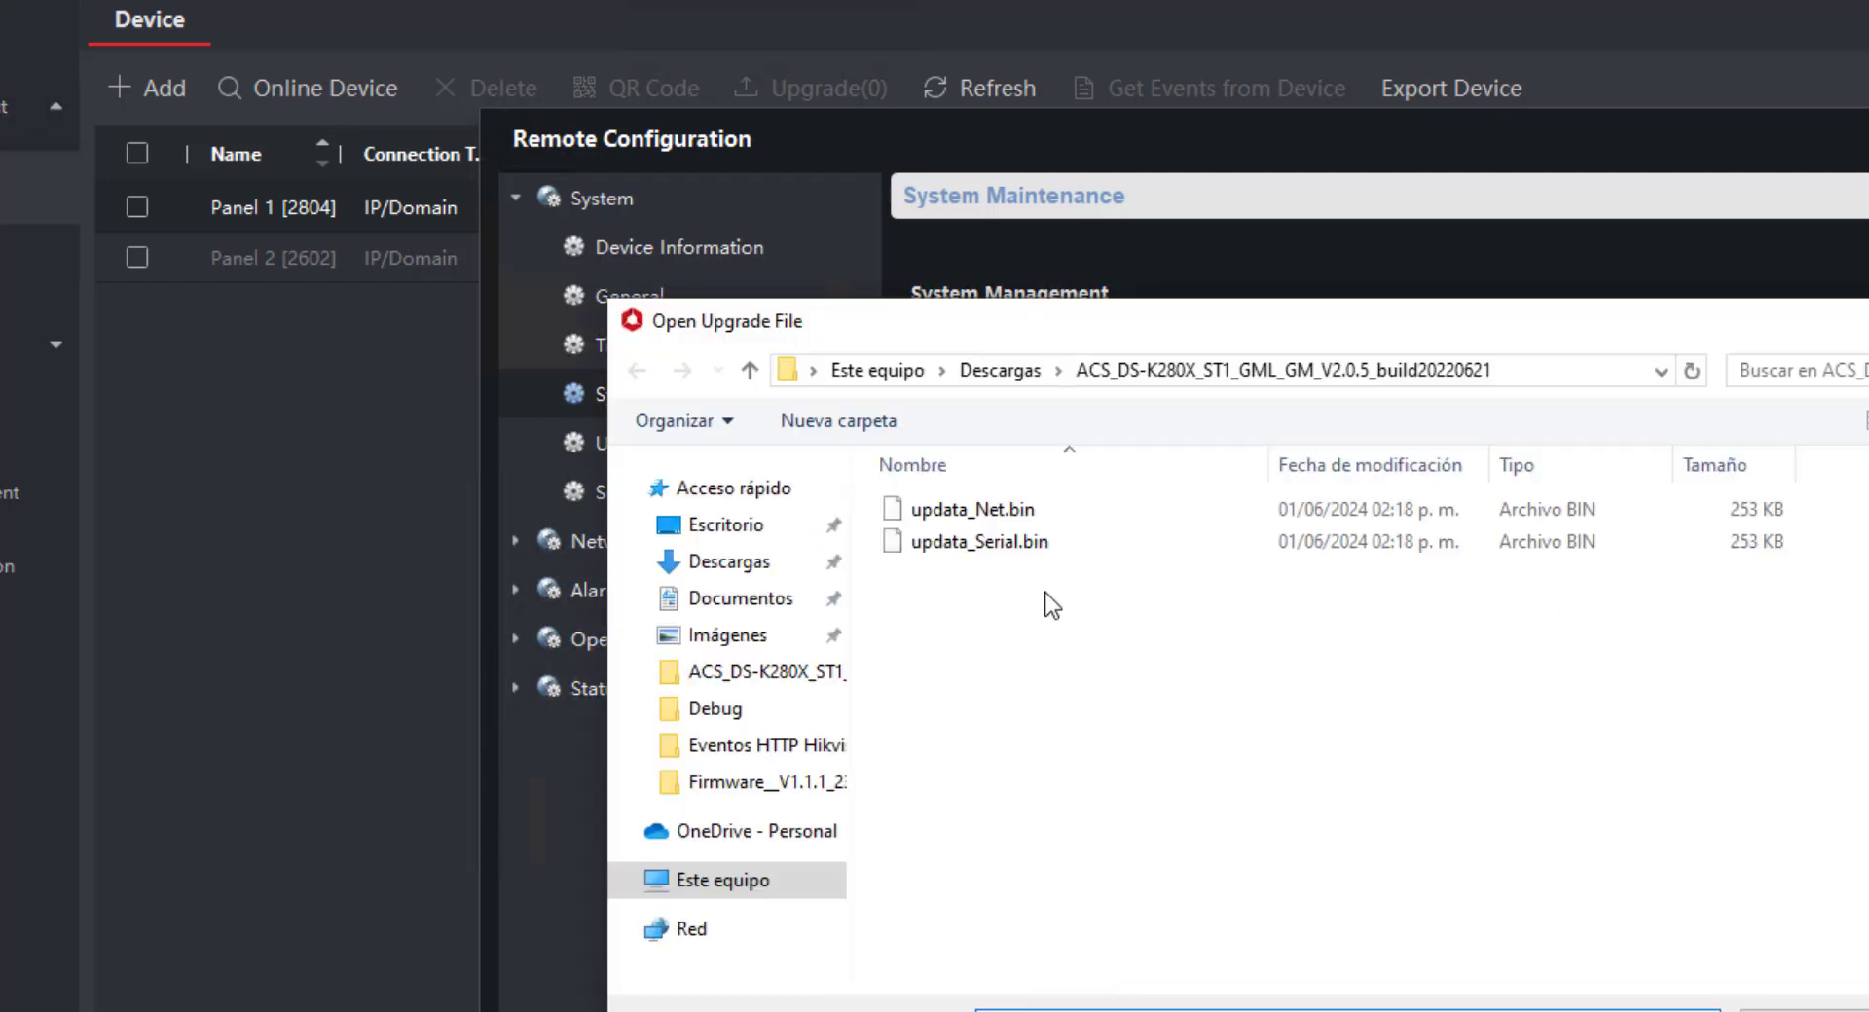
click(1034, 509)
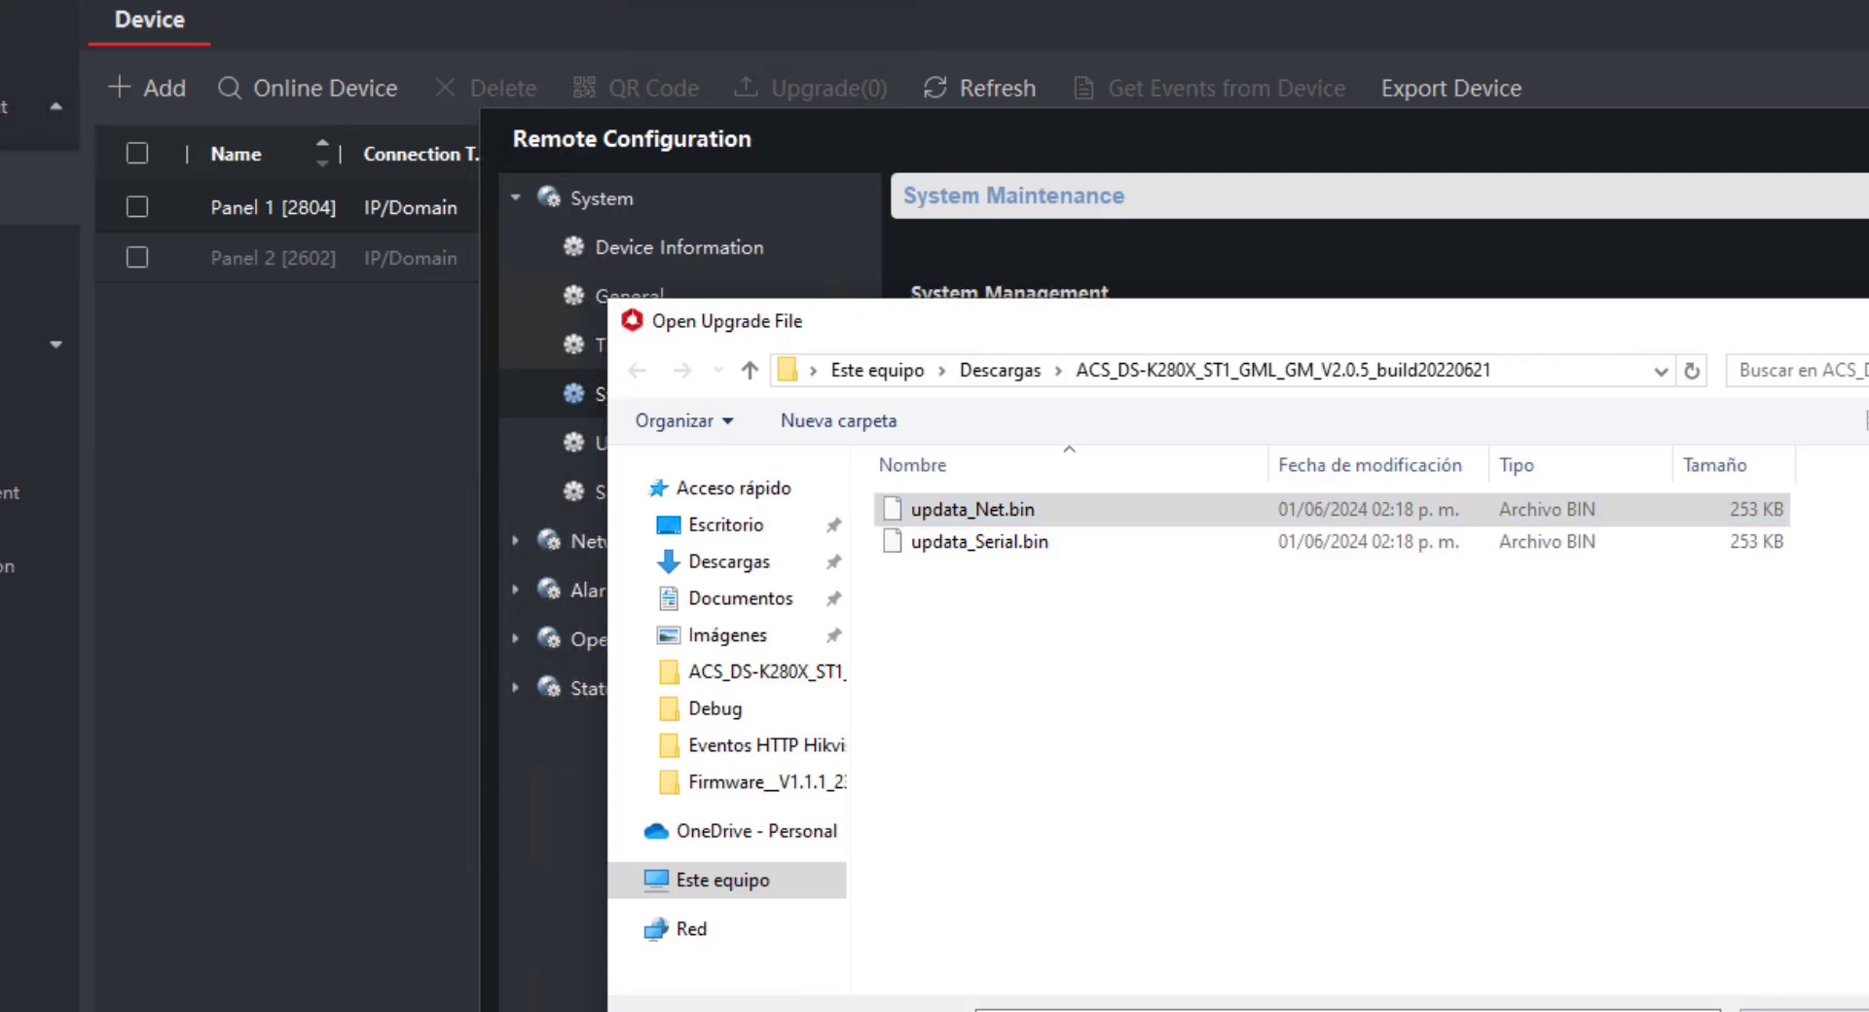
key(Return)
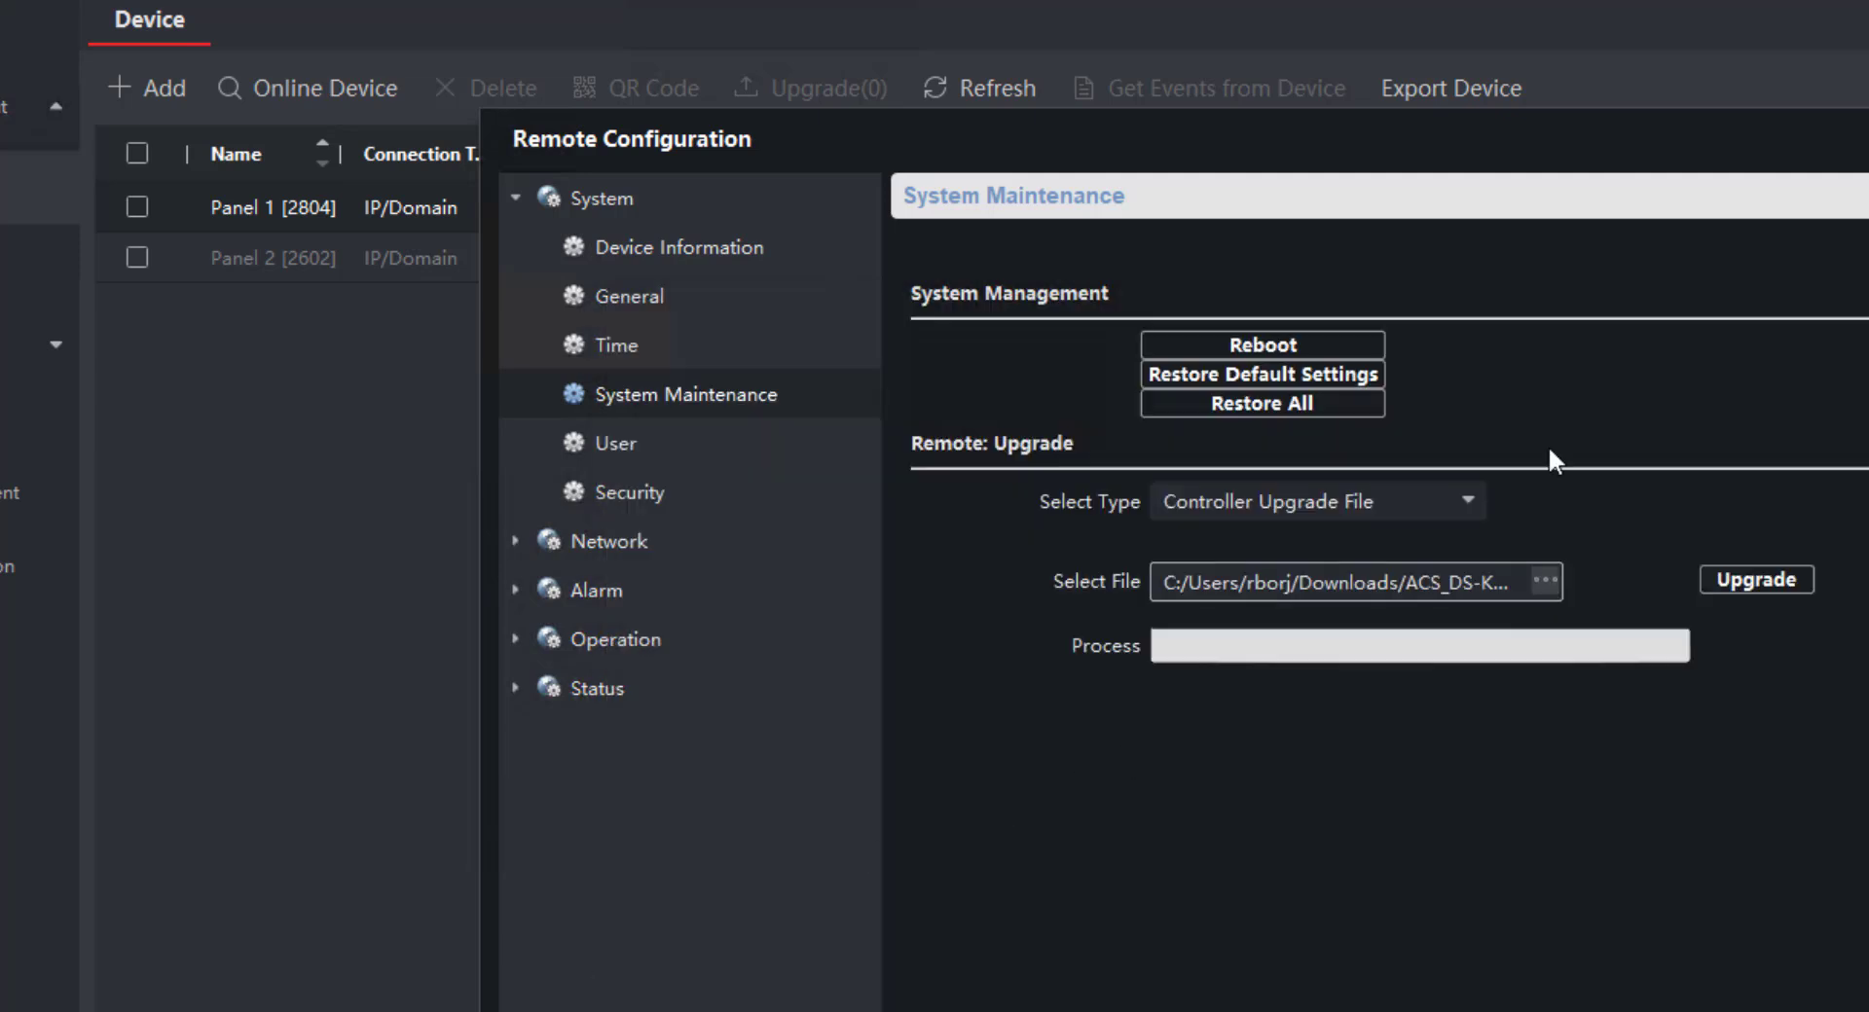
key(Escape)
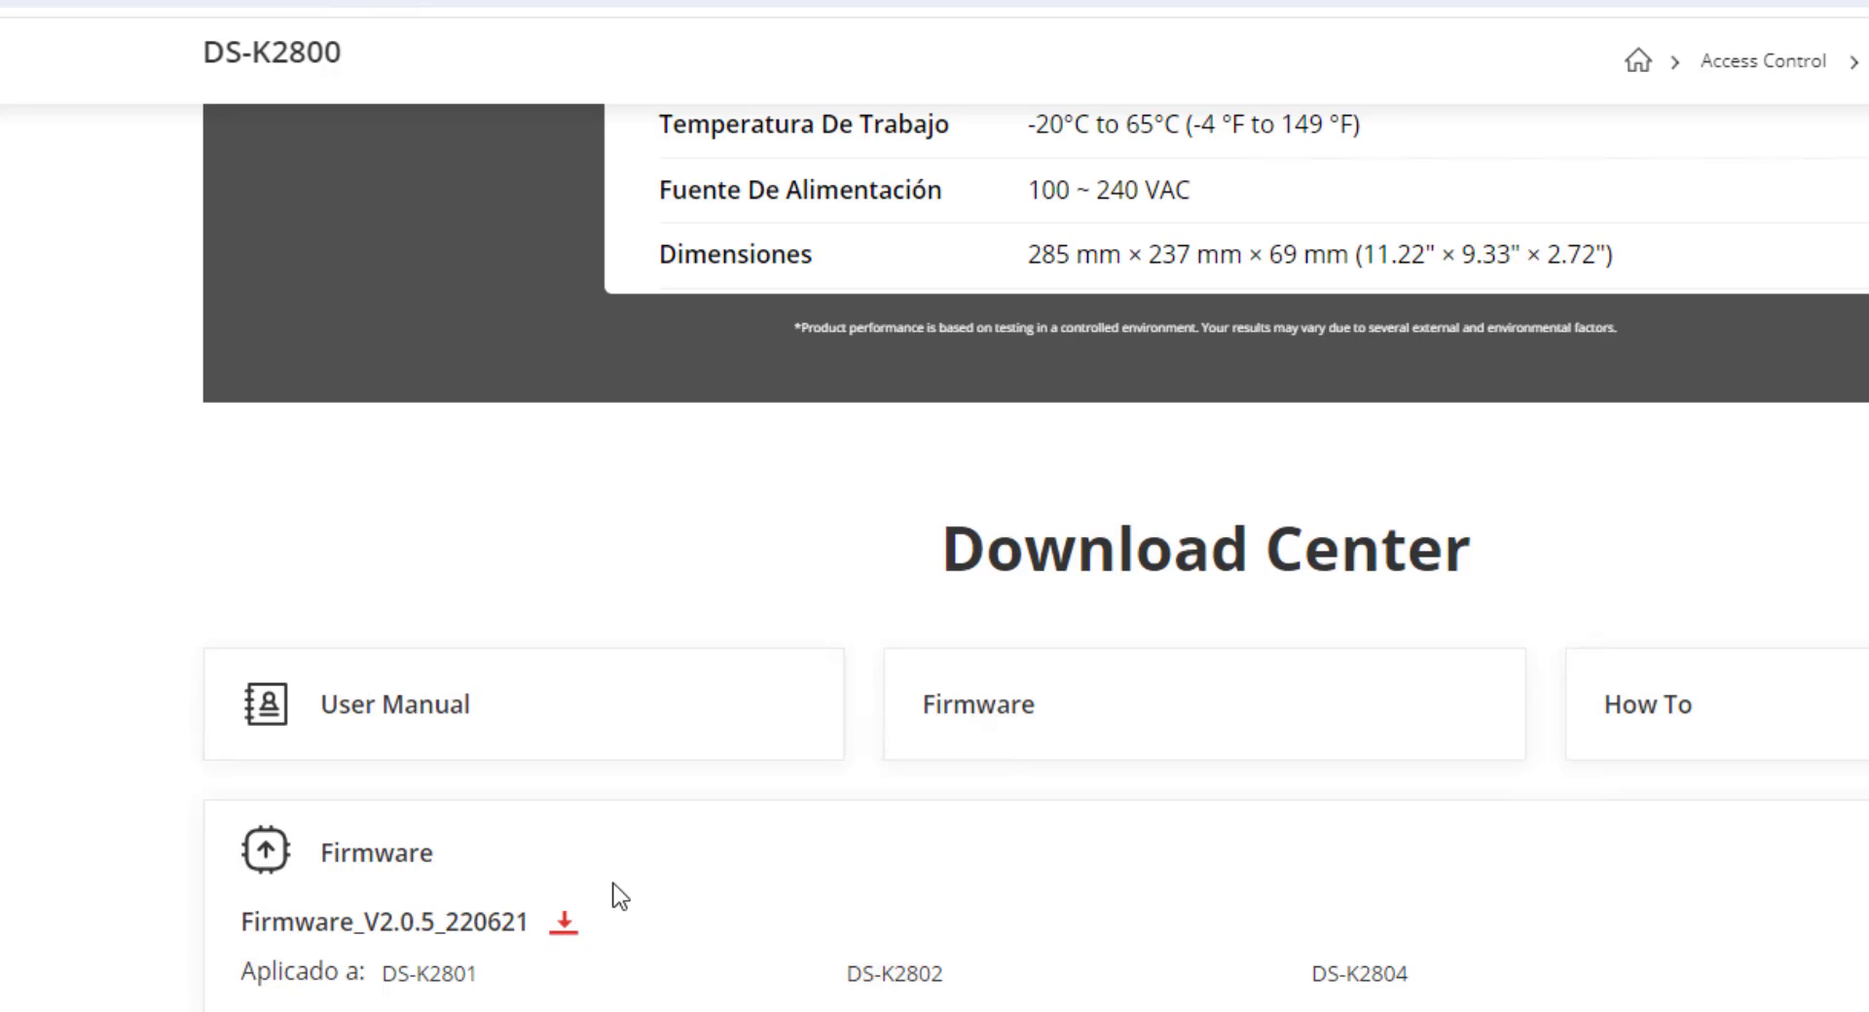
In the browser, review the DS-K1T341CMFW terminal's basic information in its web configuration and its product page overview
scroll(620, 896, up, 15)
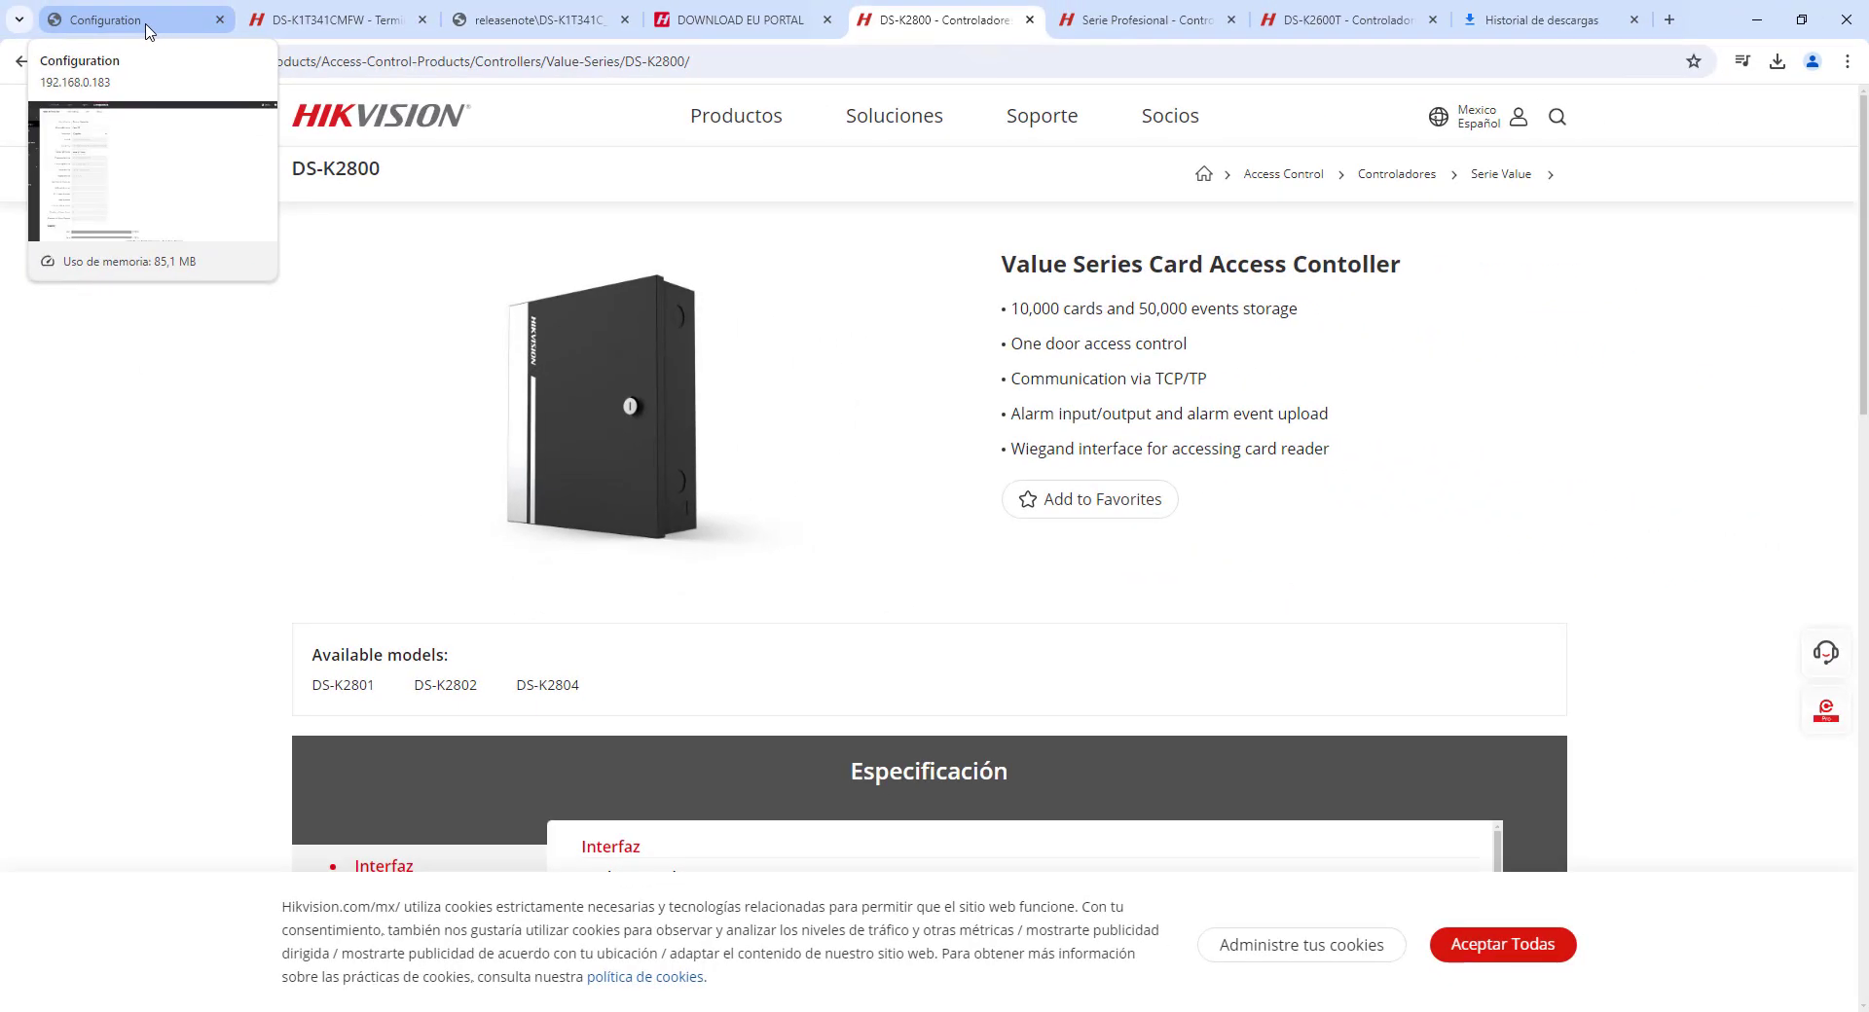
click(136, 19)
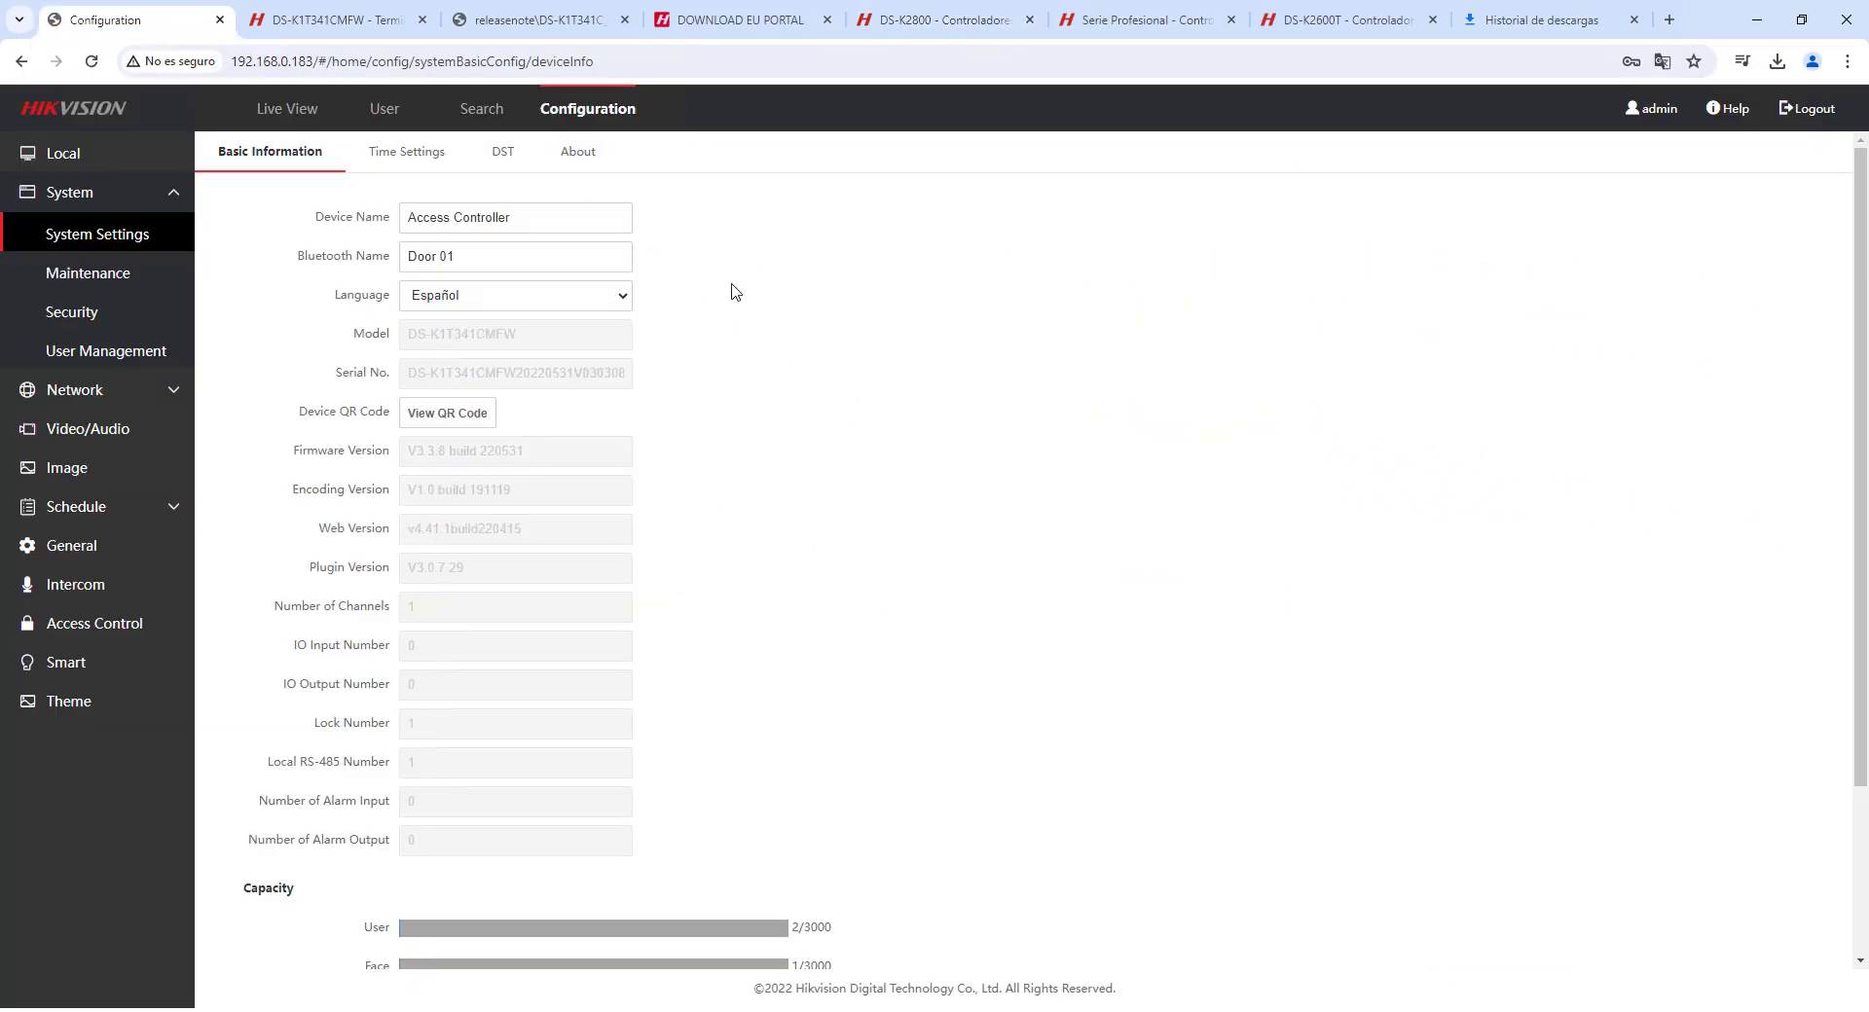
click(336, 29)
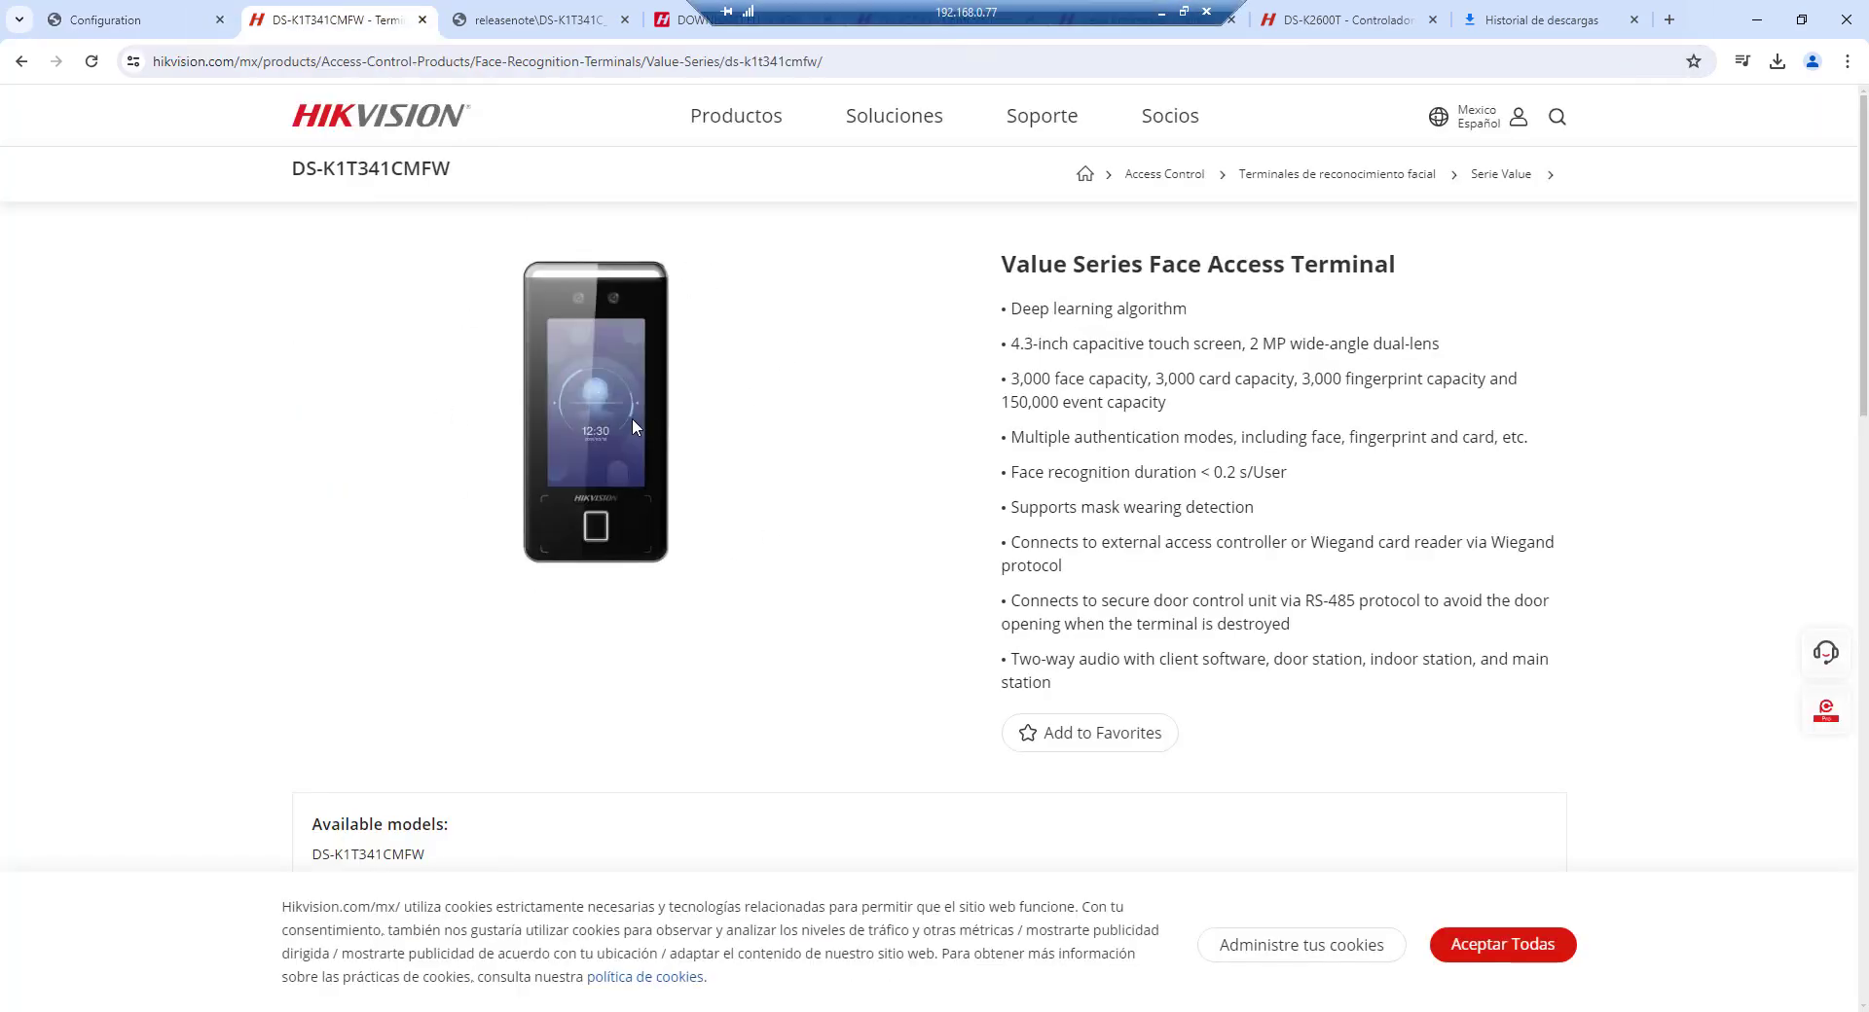
click(159, 20)
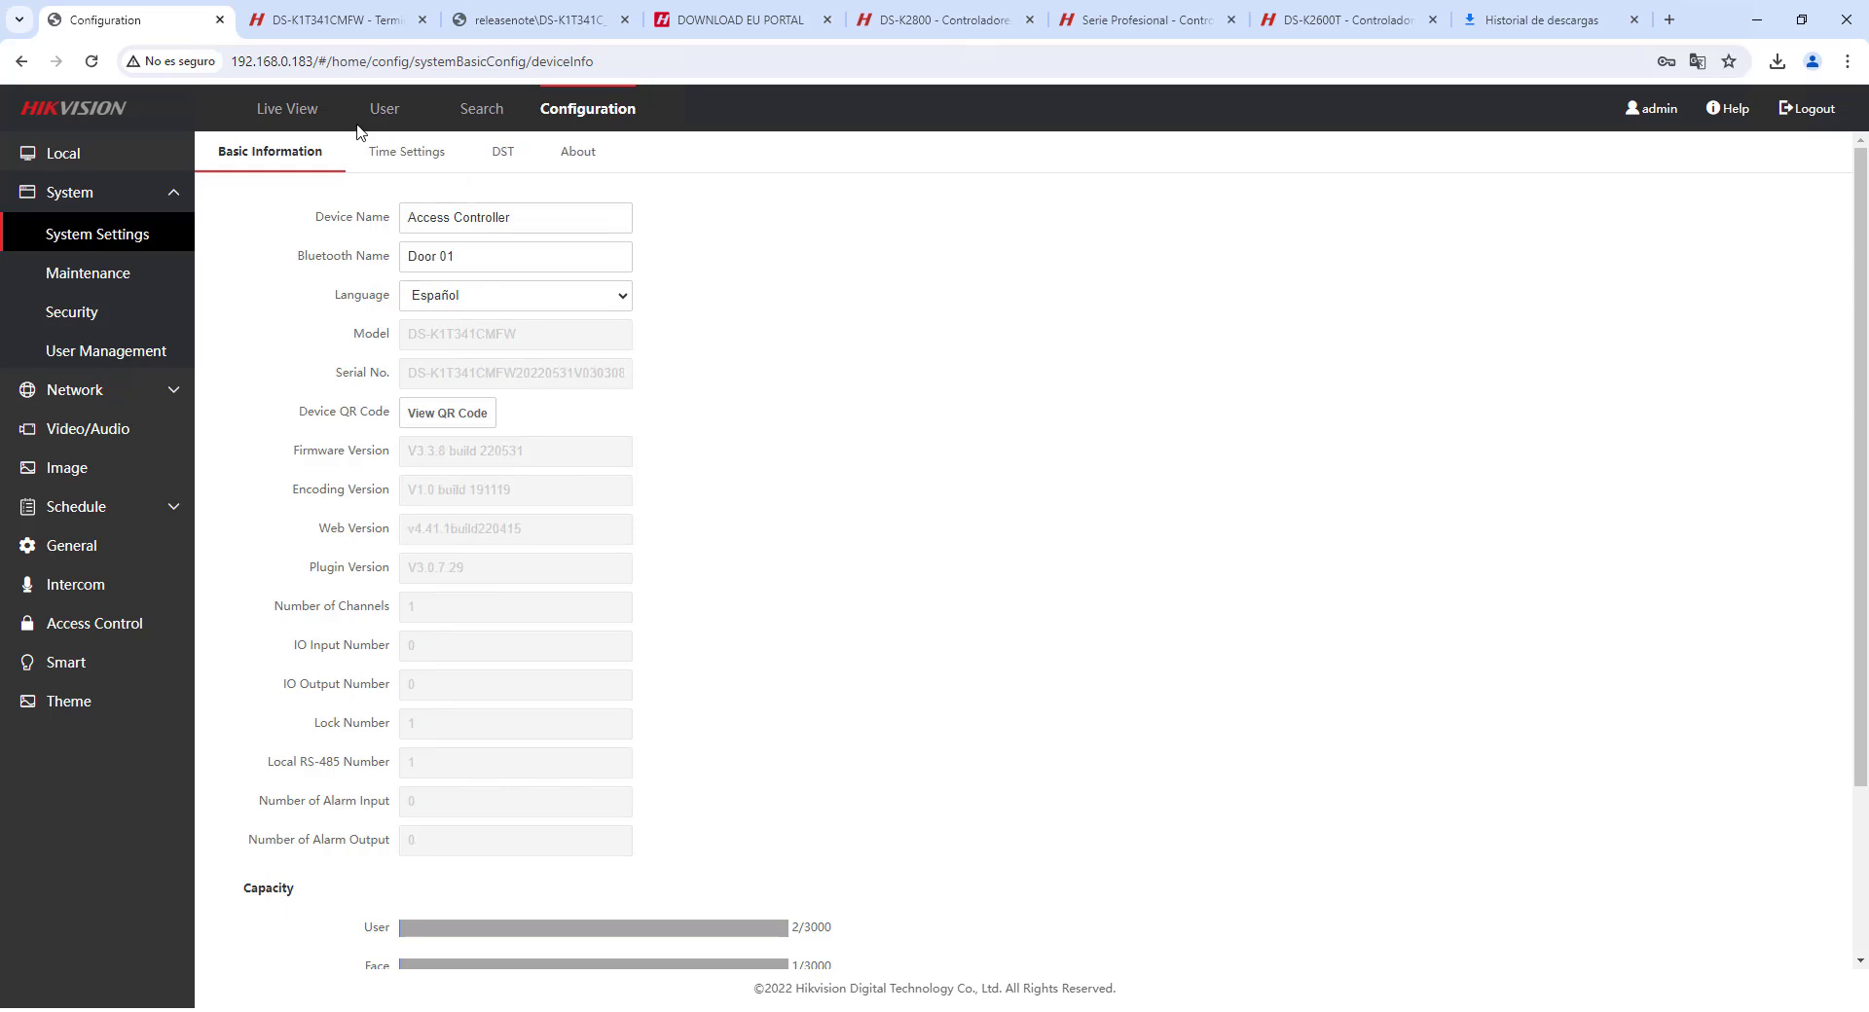
click(646, 60)
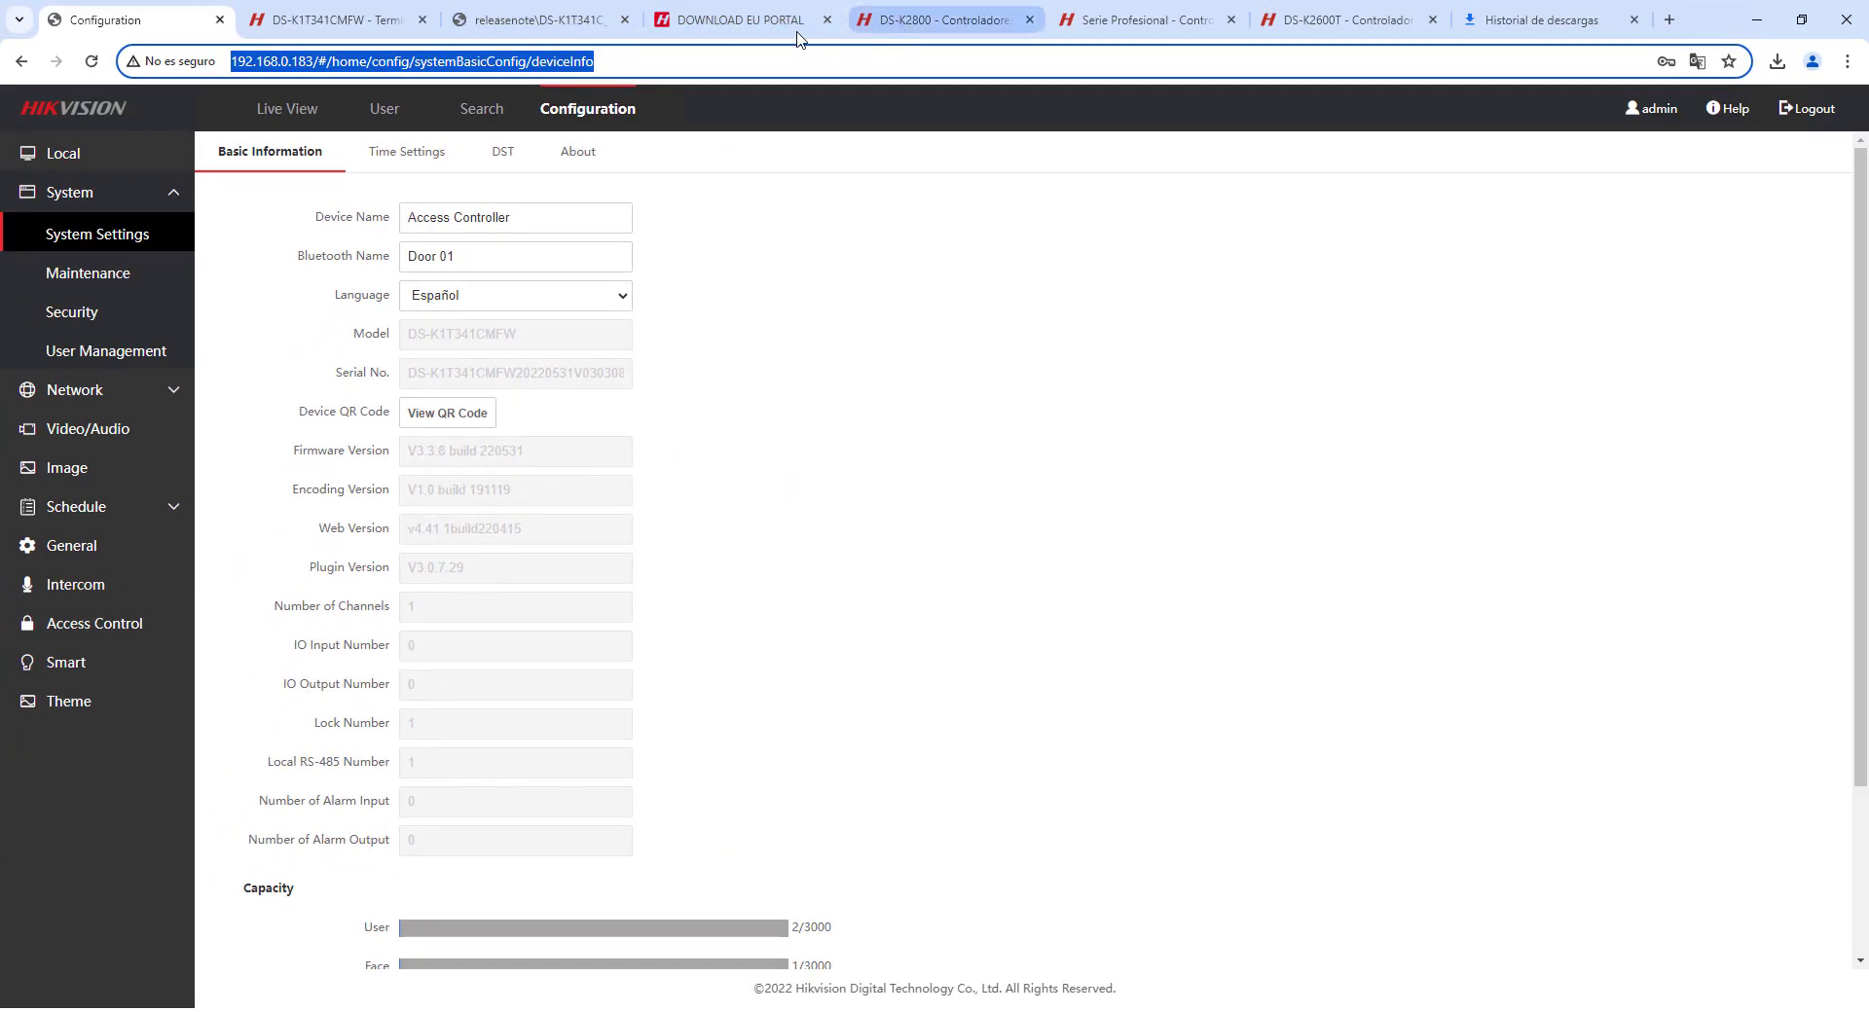
Review the specifications and the firmware downloads on the DS-K1T341CMFW product page
click(320, 21)
scroll(737, 391, down, 10)
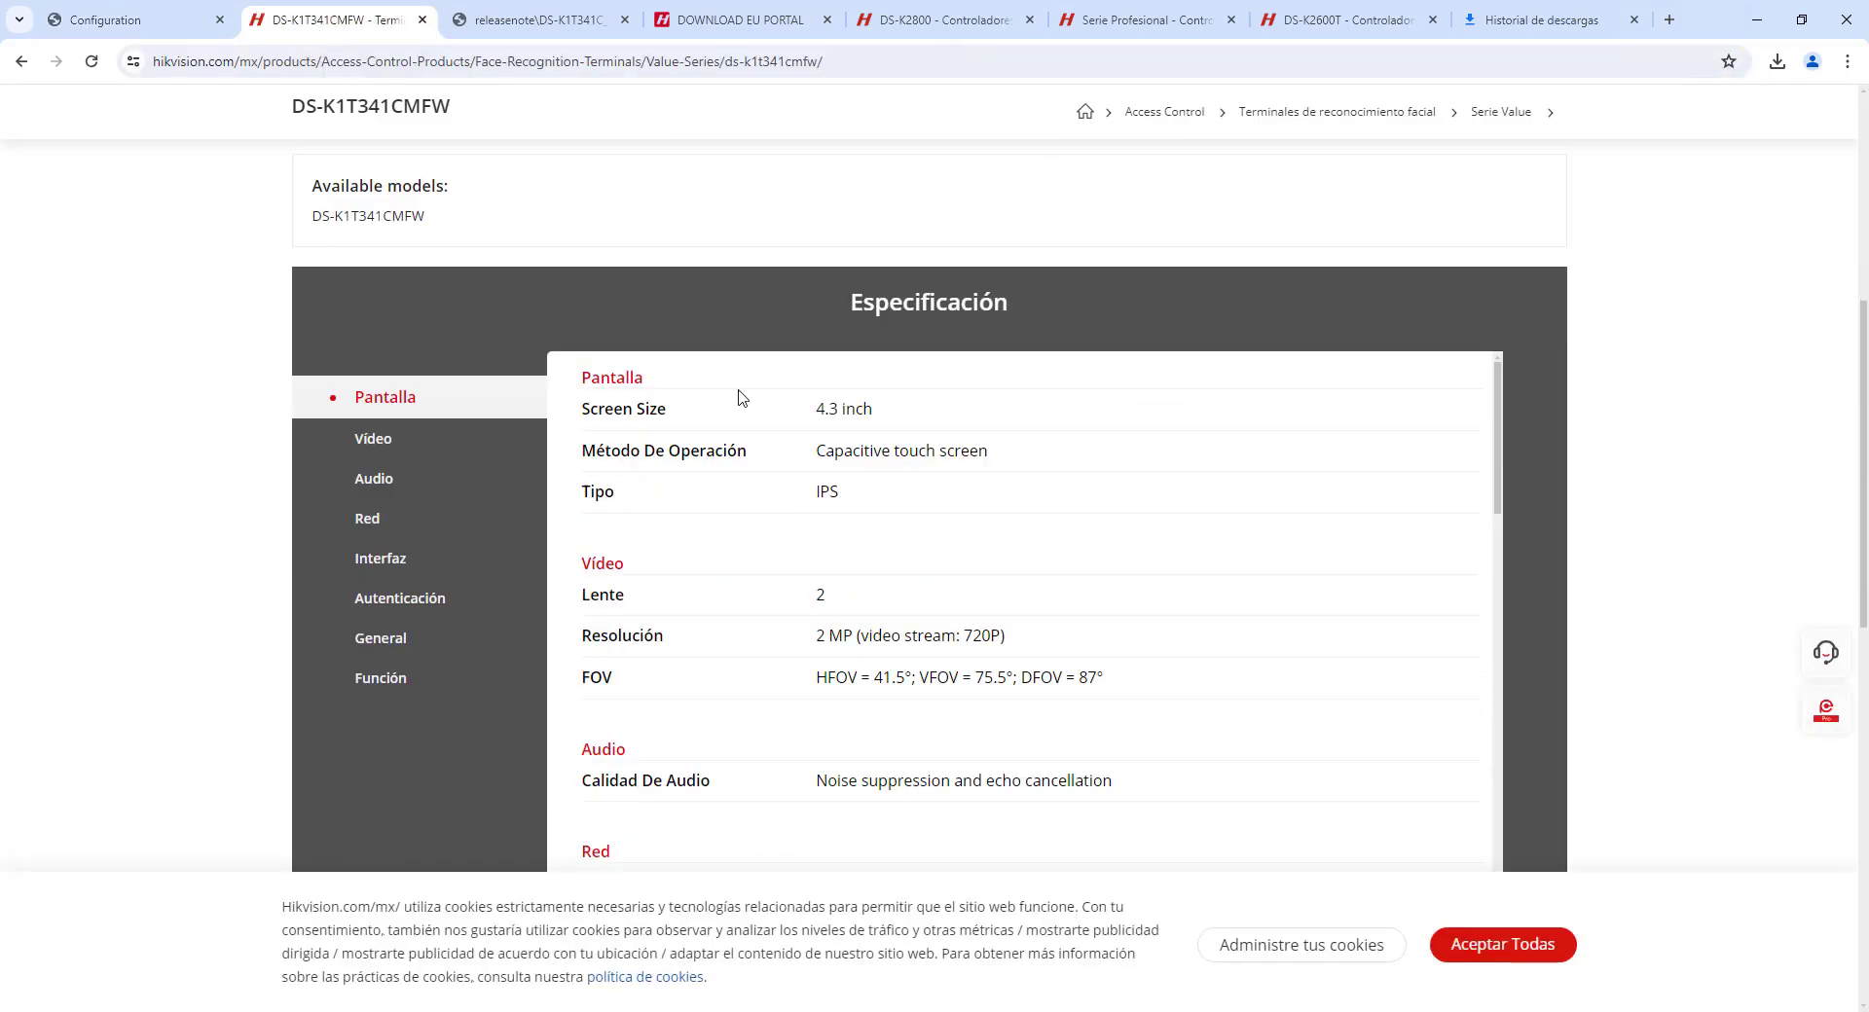
scroll(738, 398, down, 10)
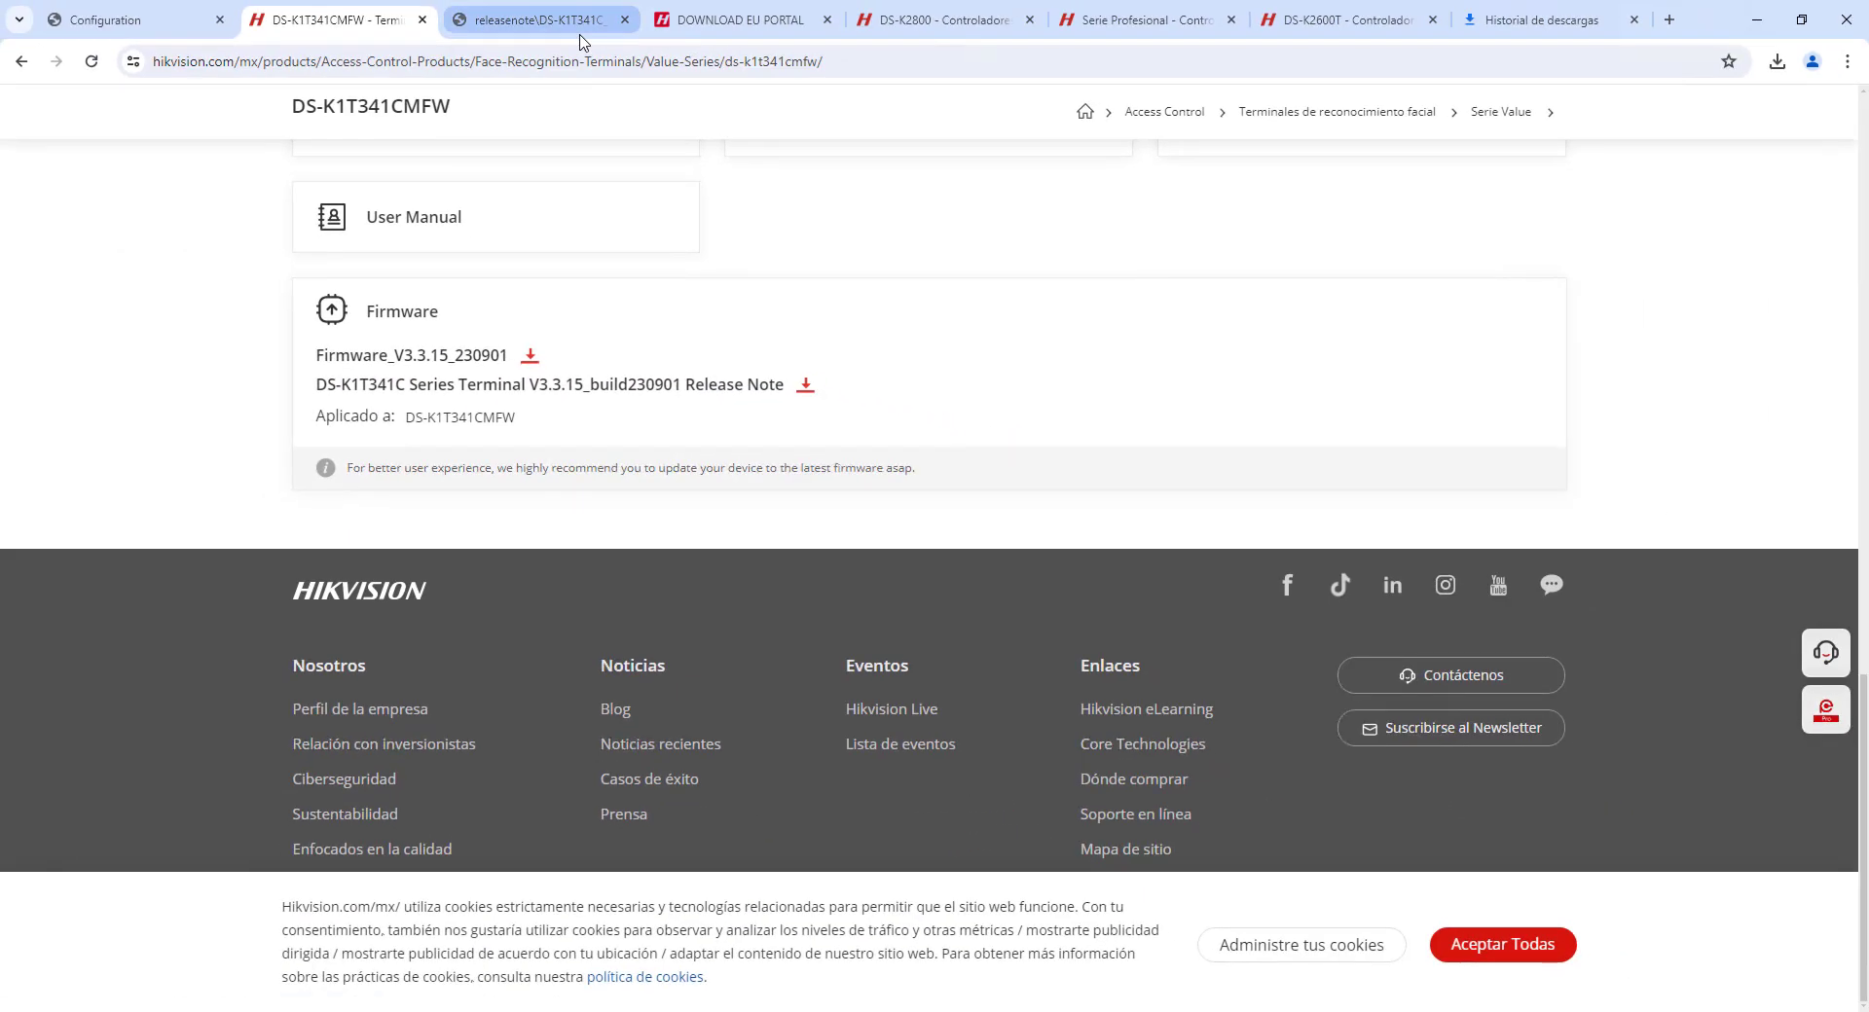
Read through the DS-K1T341C Series V3.3.15_build230901 release notes, examining the firmware versions, supported models and modified features
click(580, 35)
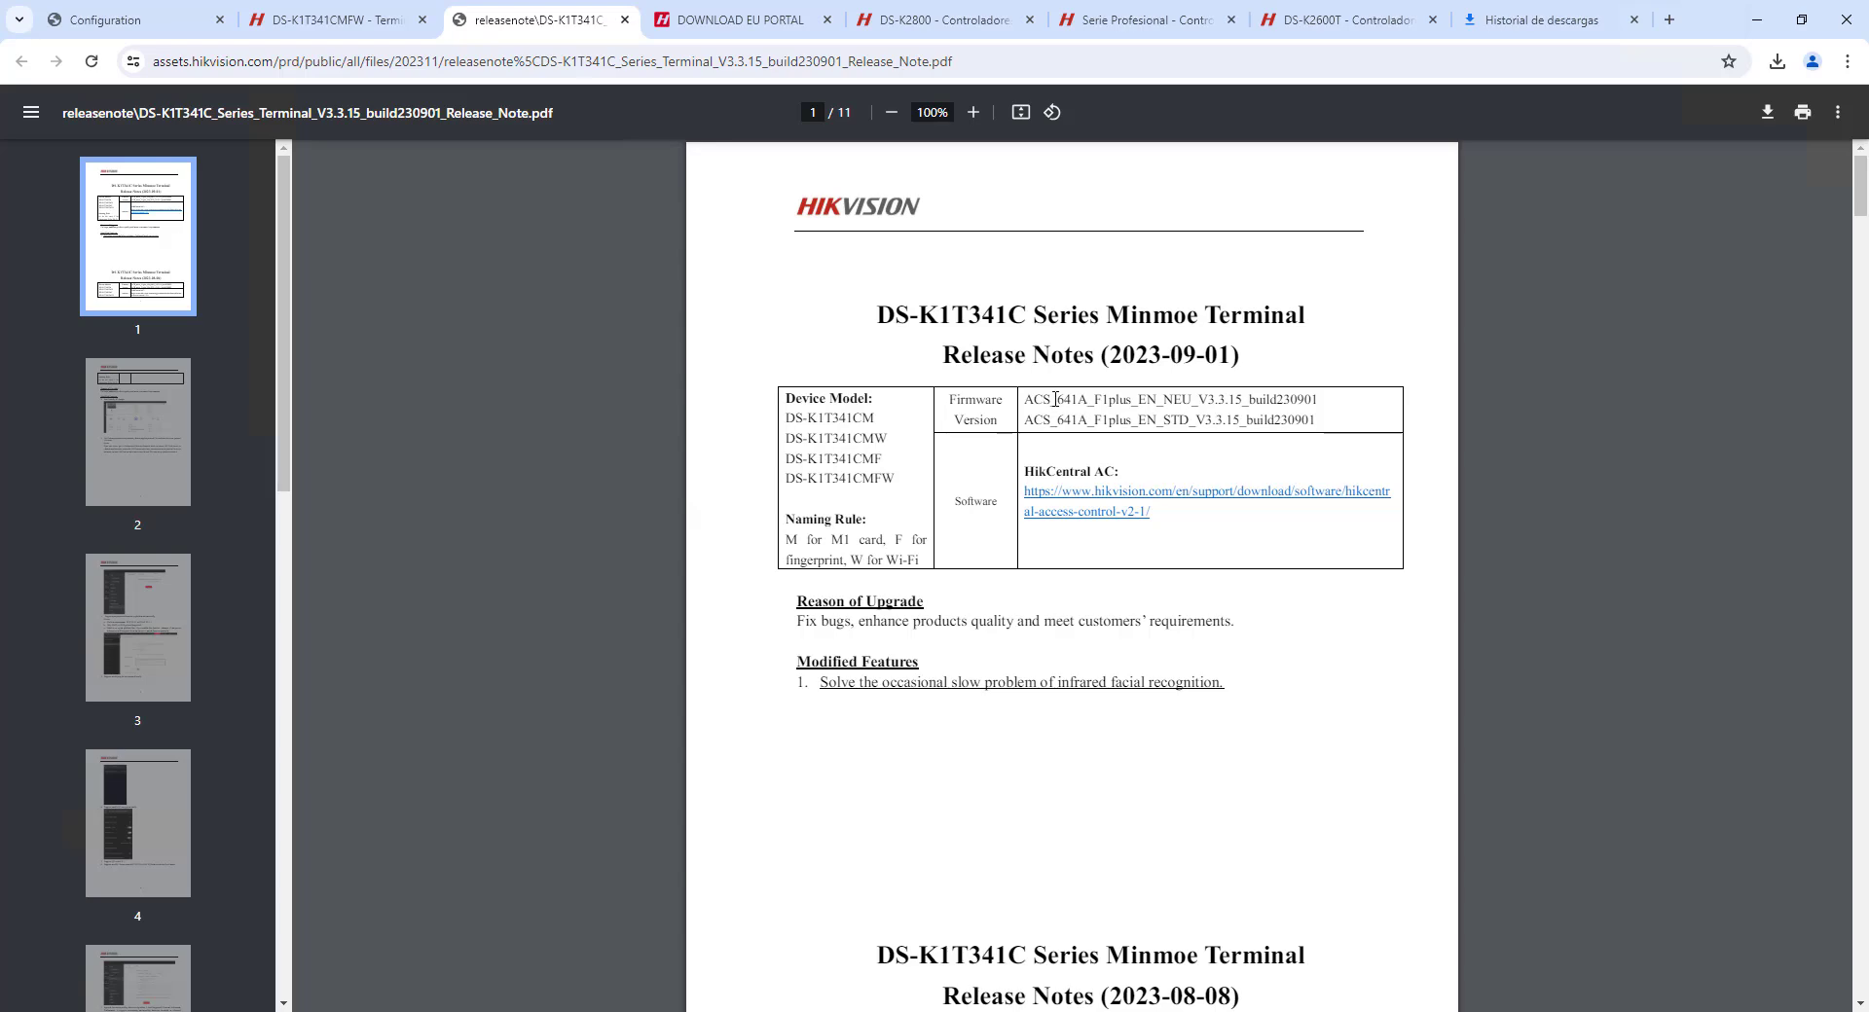
scroll(1007, 409, down, 15)
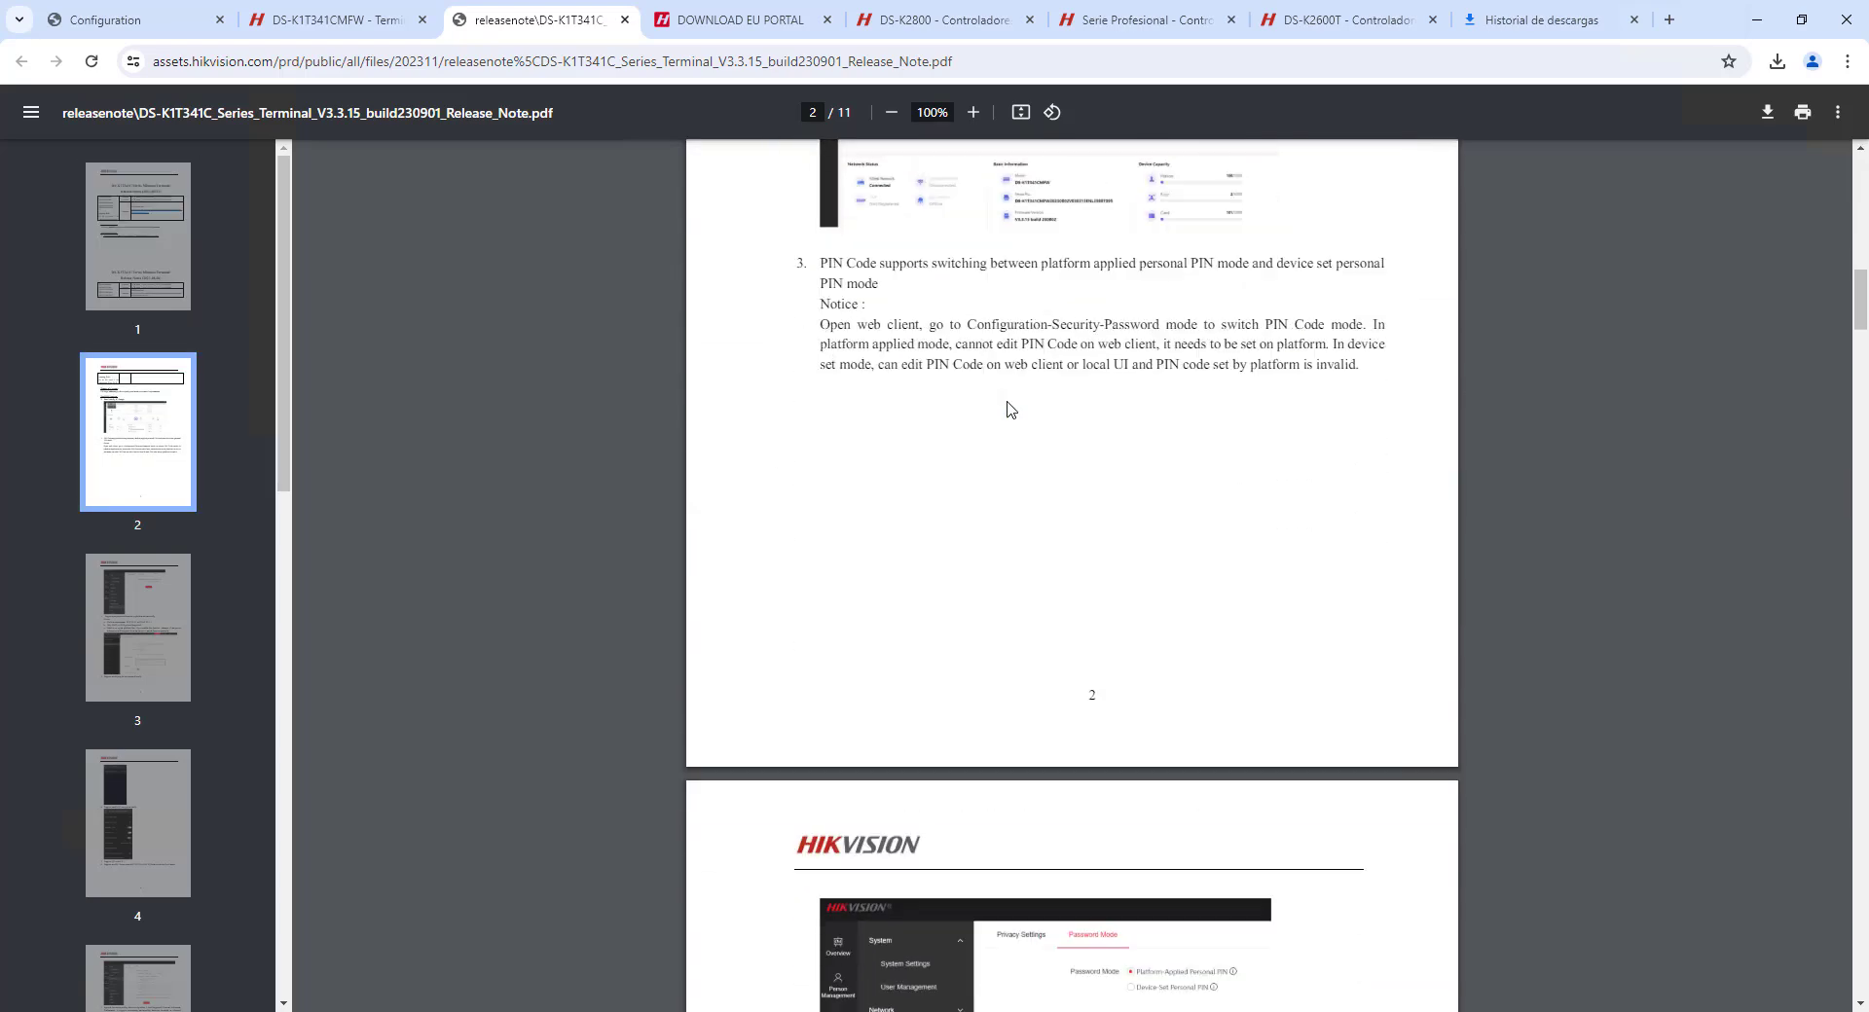
scroll(1007, 409, down, 18)
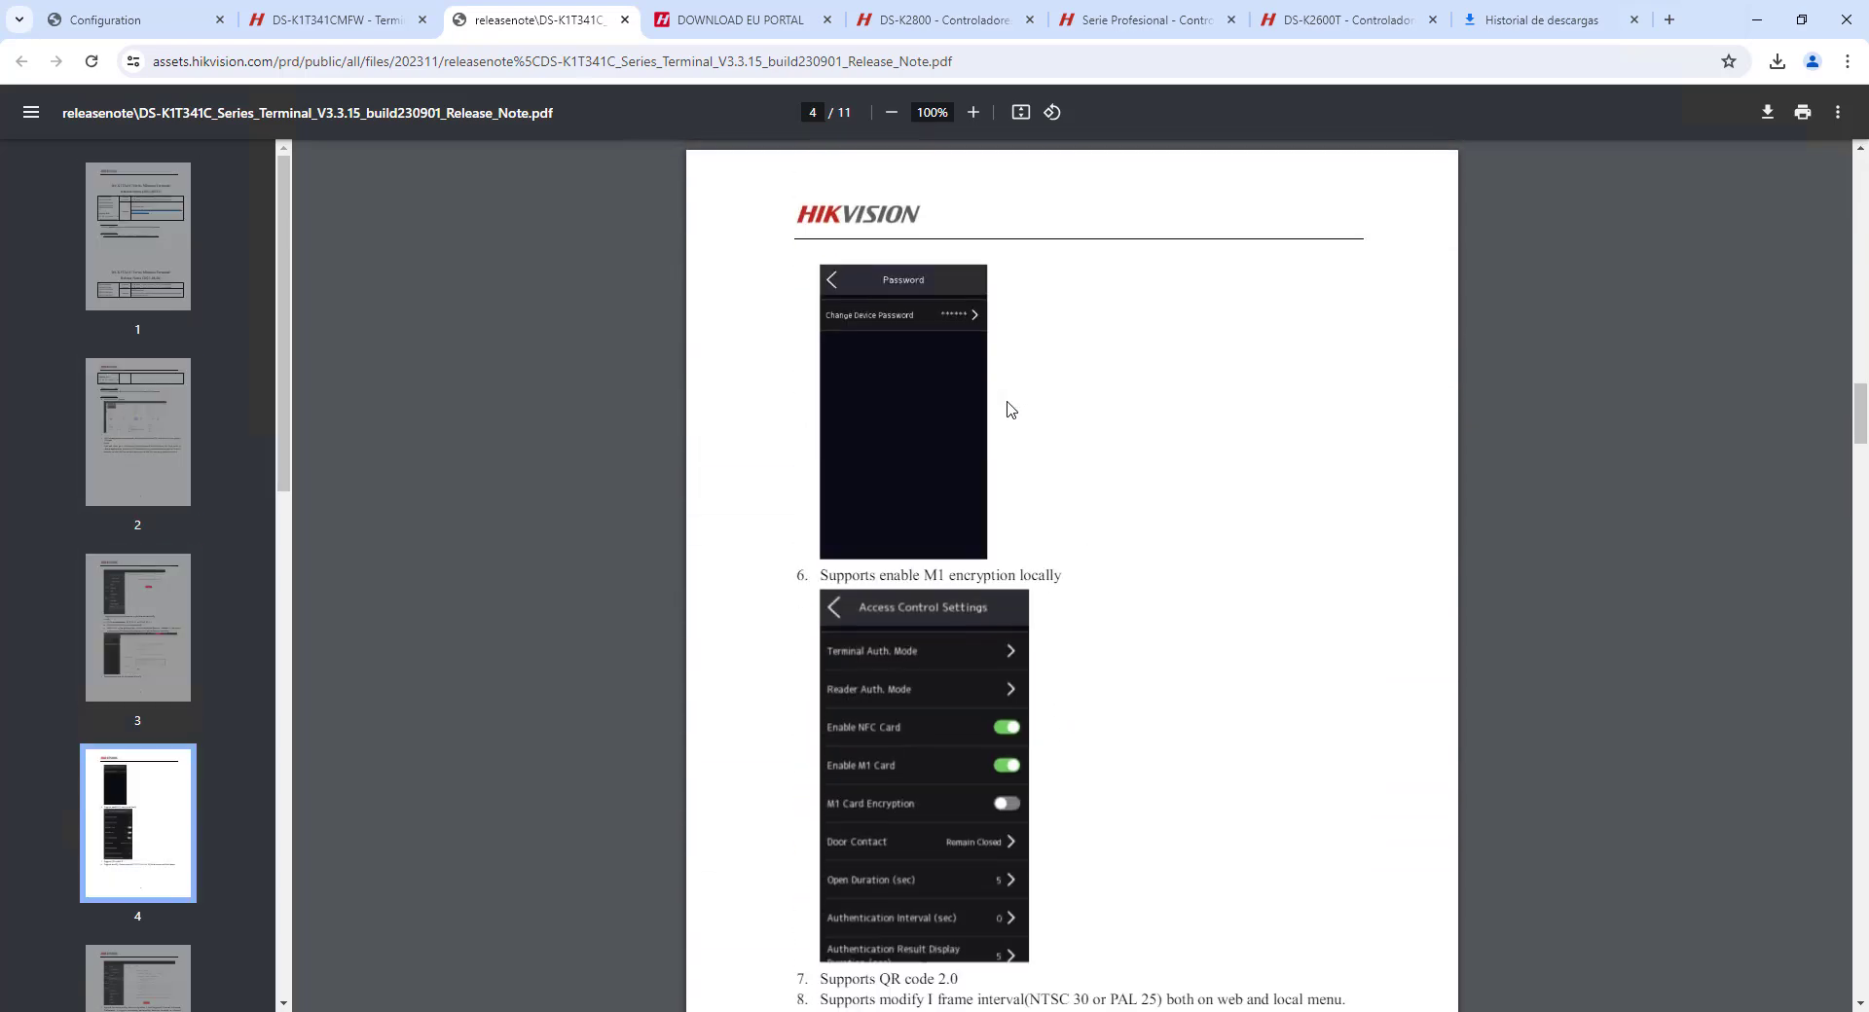
scroll(1007, 409, down, 10)
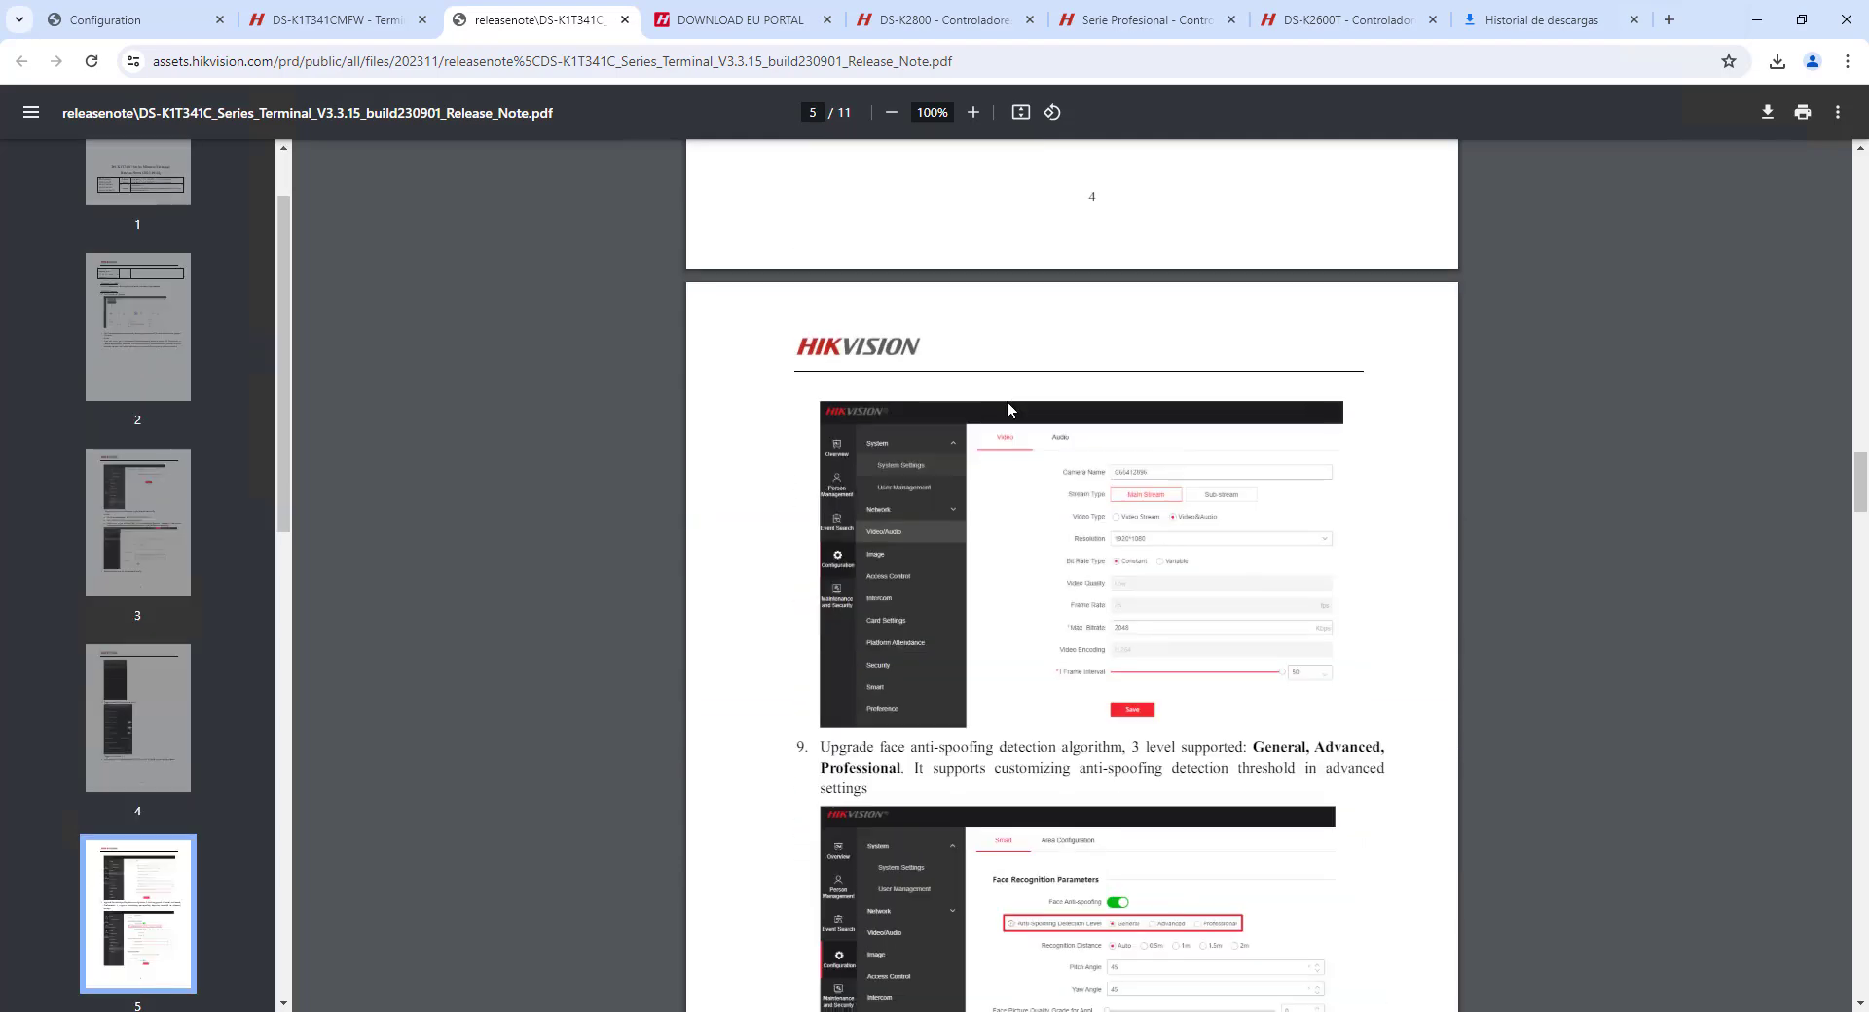
scroll(1007, 409, down, 20)
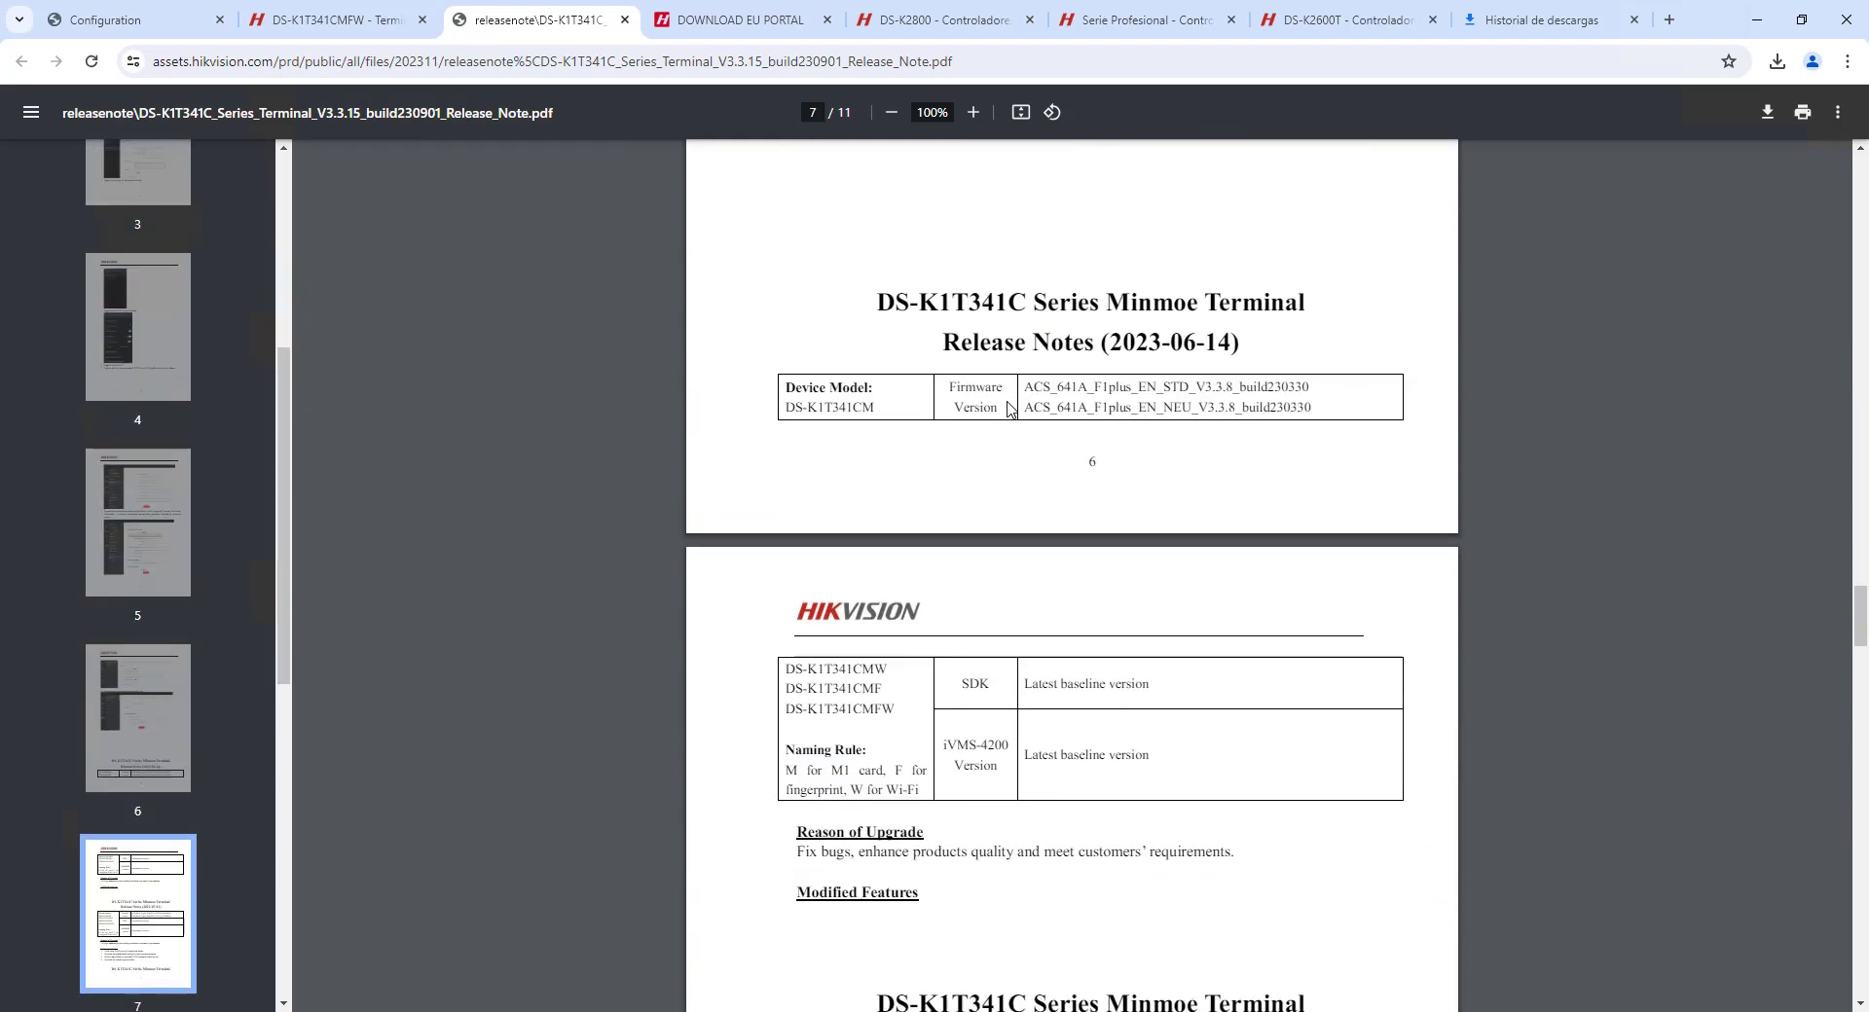
scroll(1007, 408, down, 3)
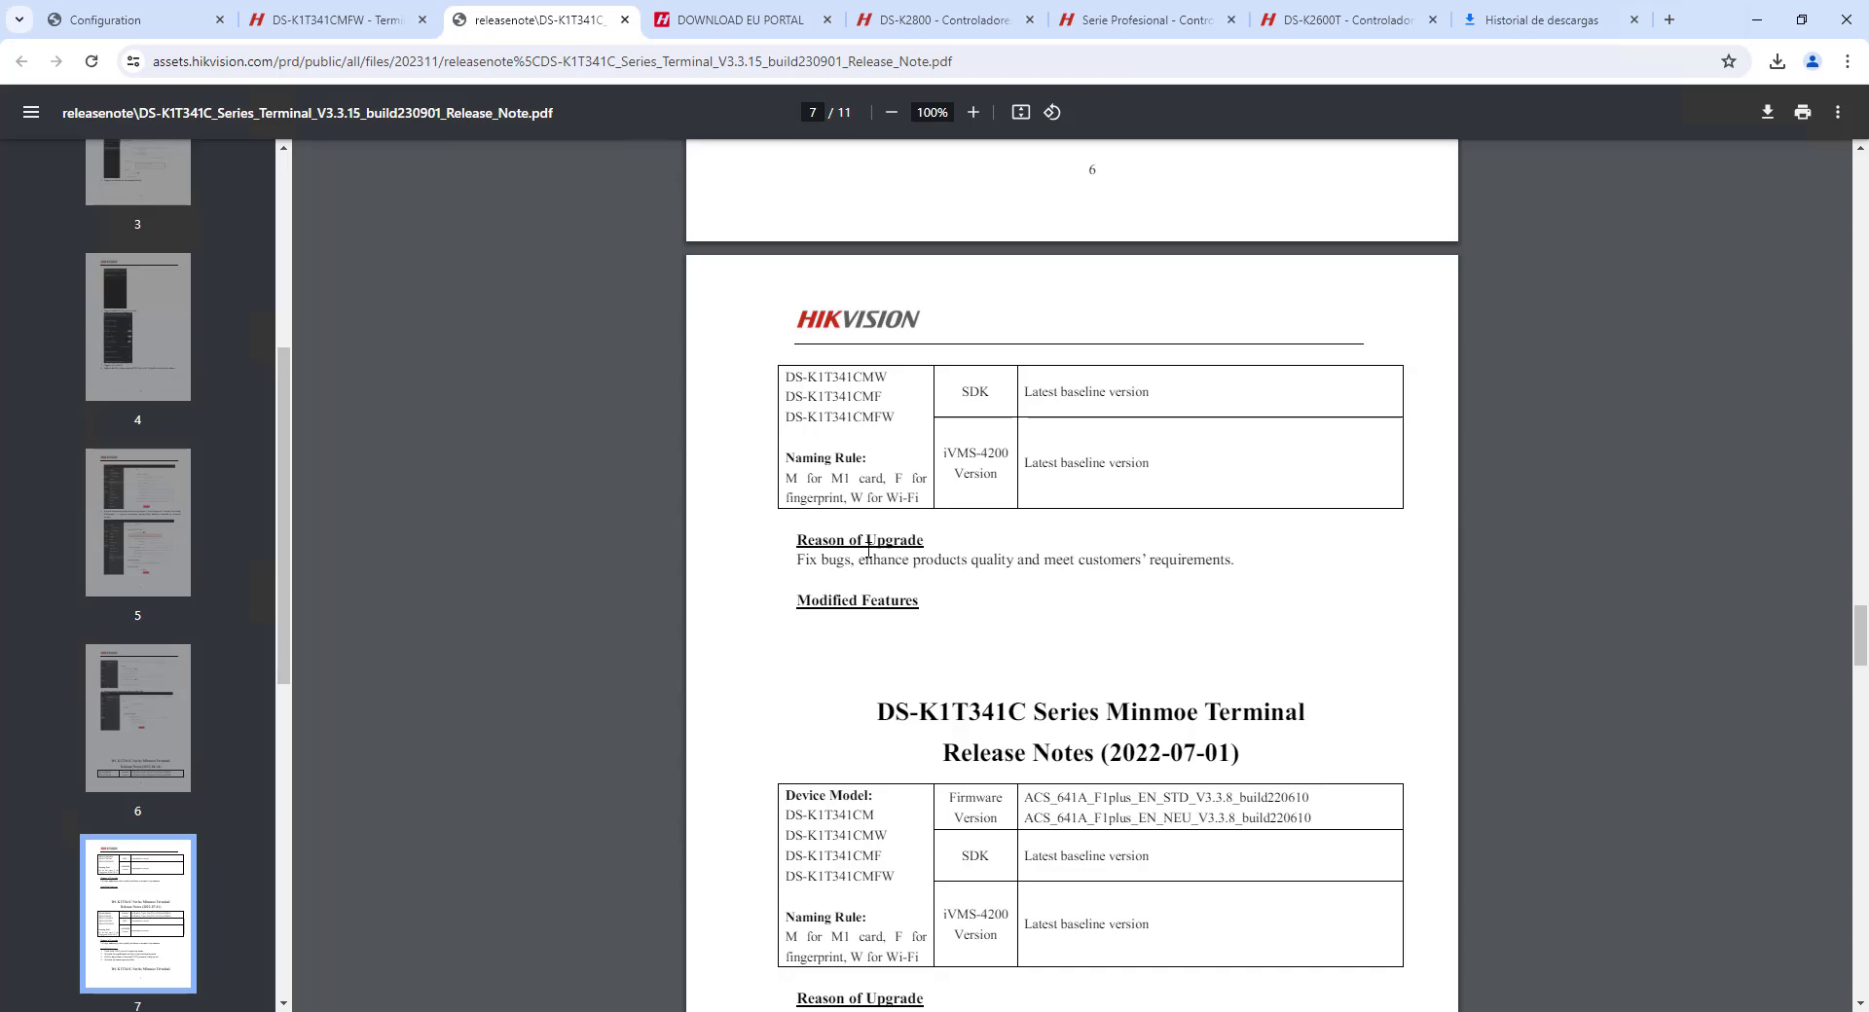
scroll(894, 548, up, 12)
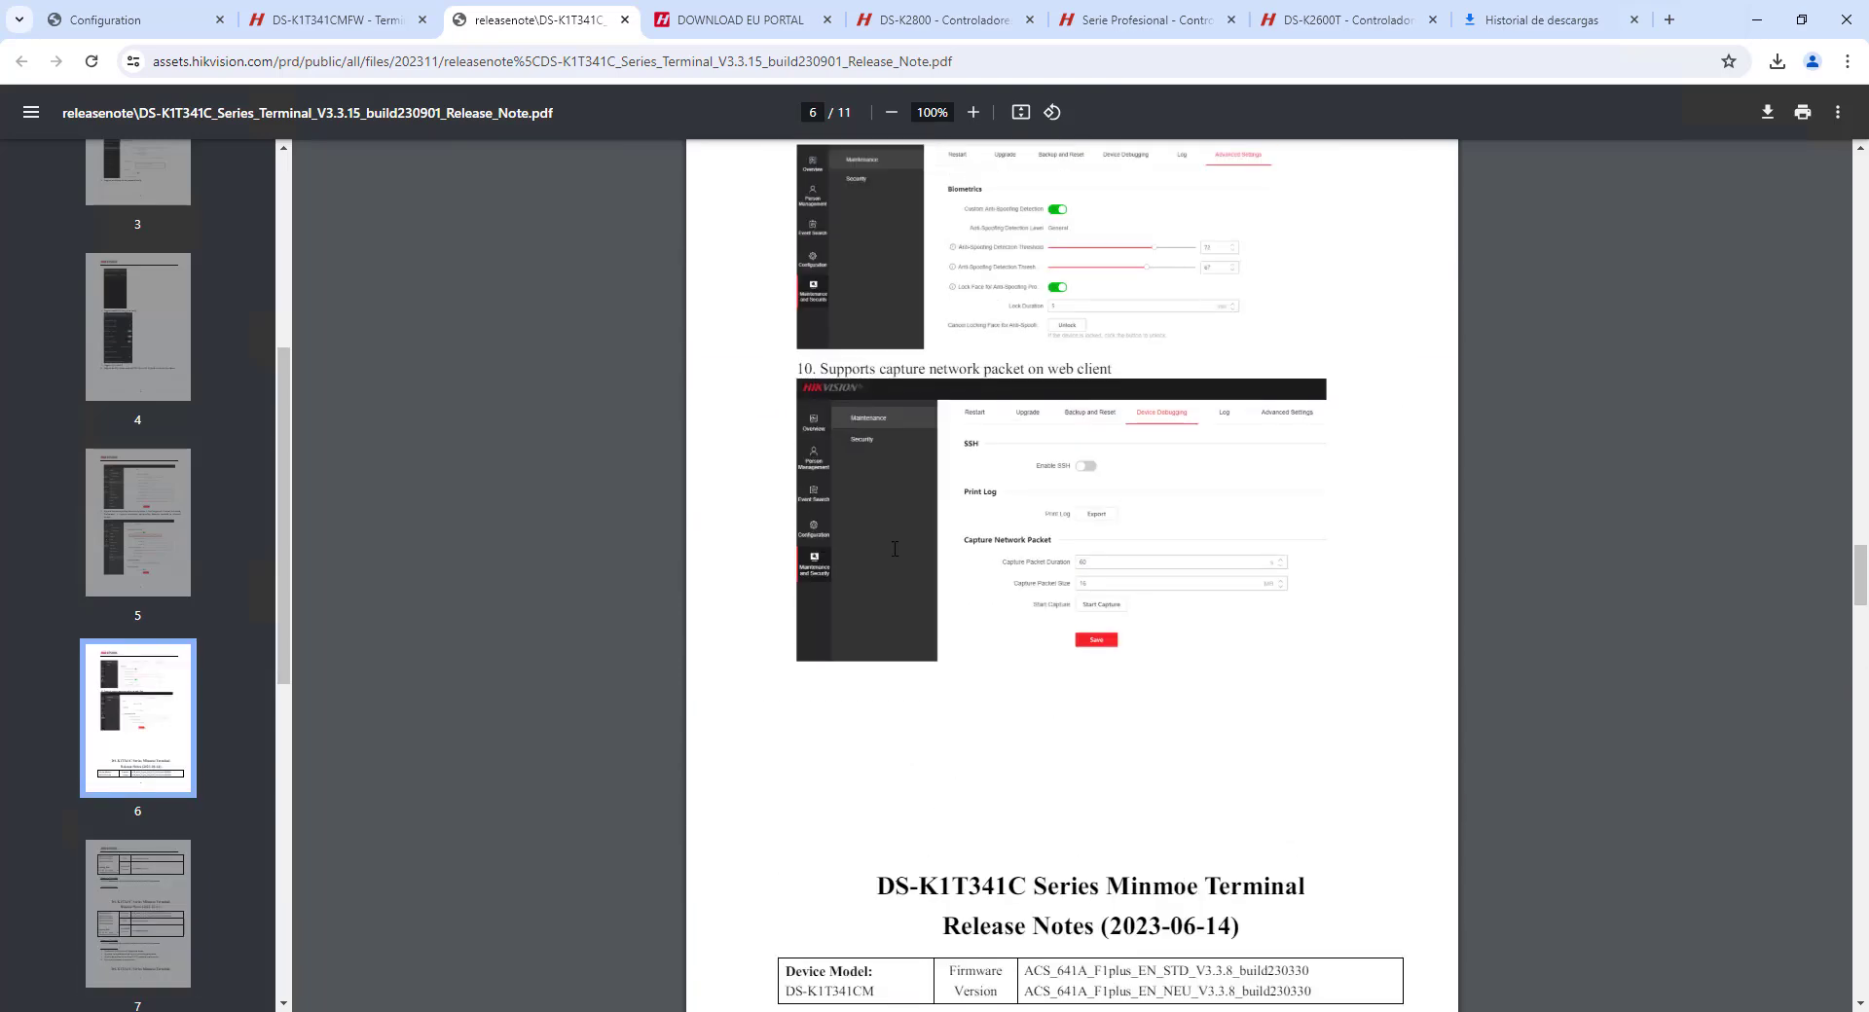
scroll(894, 548, up, 15)
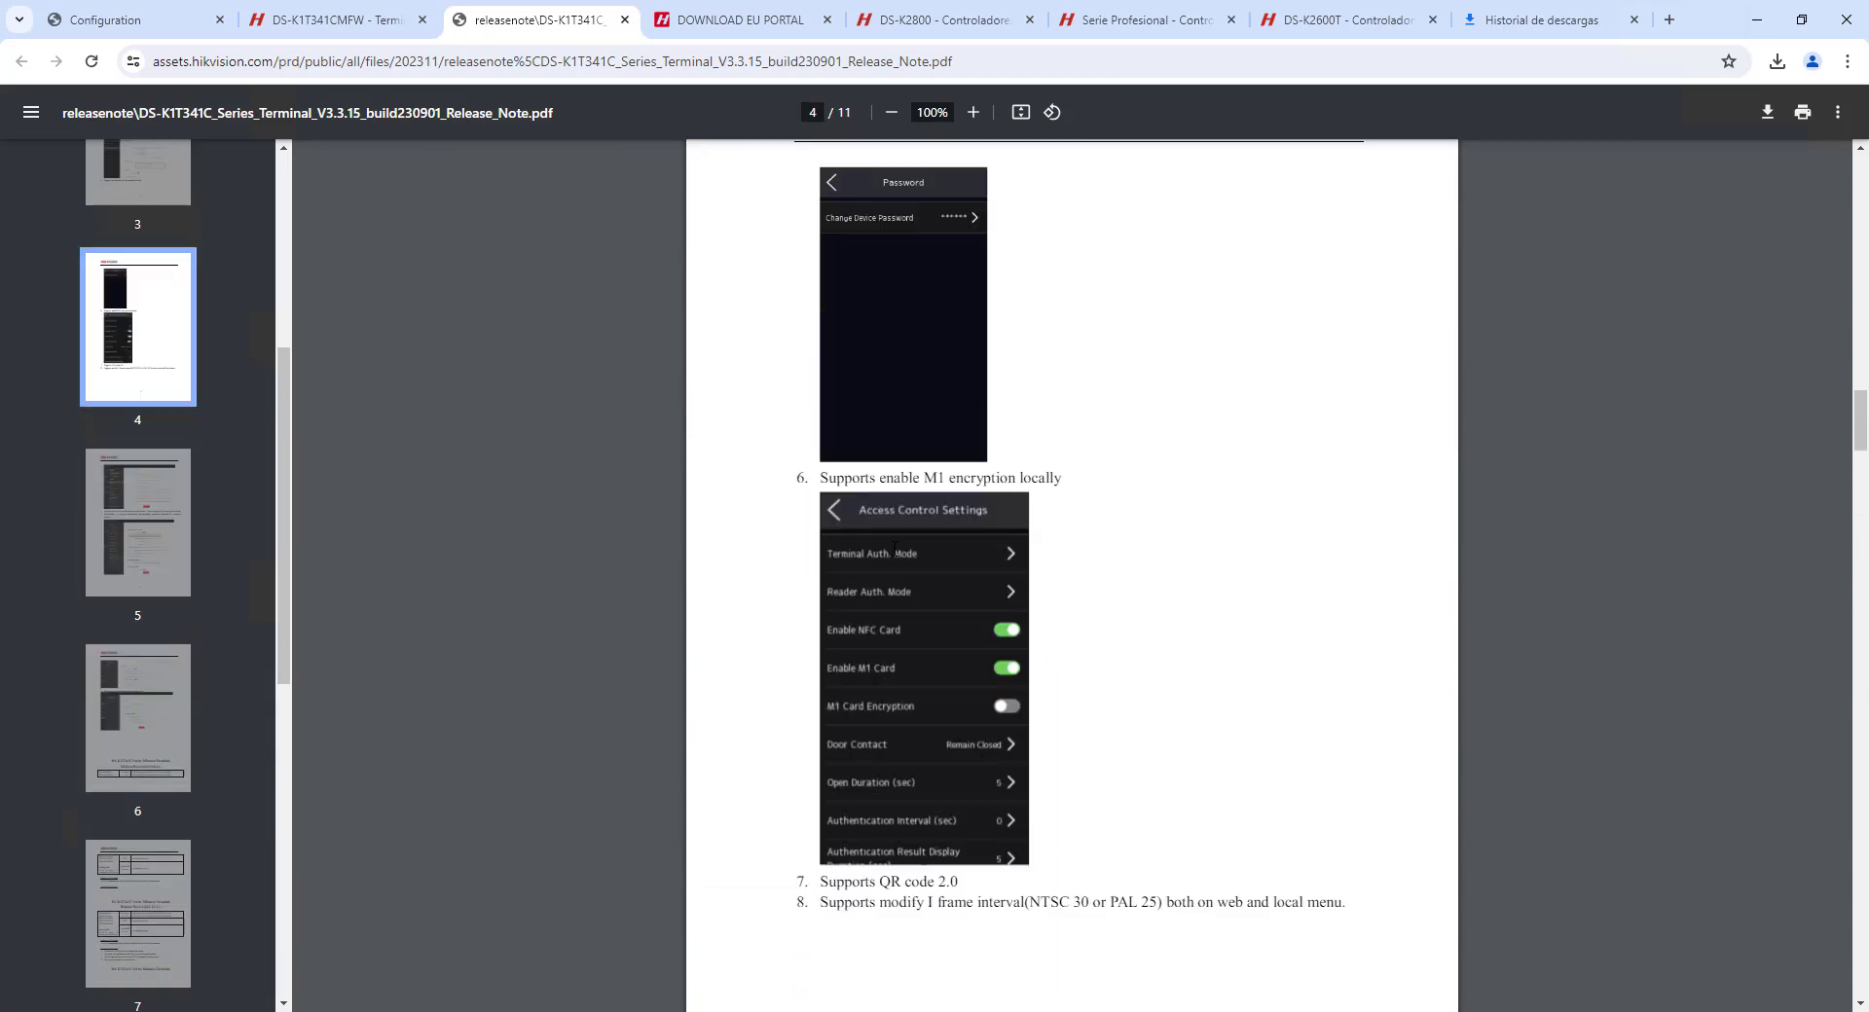
scroll(896, 548, up, 18)
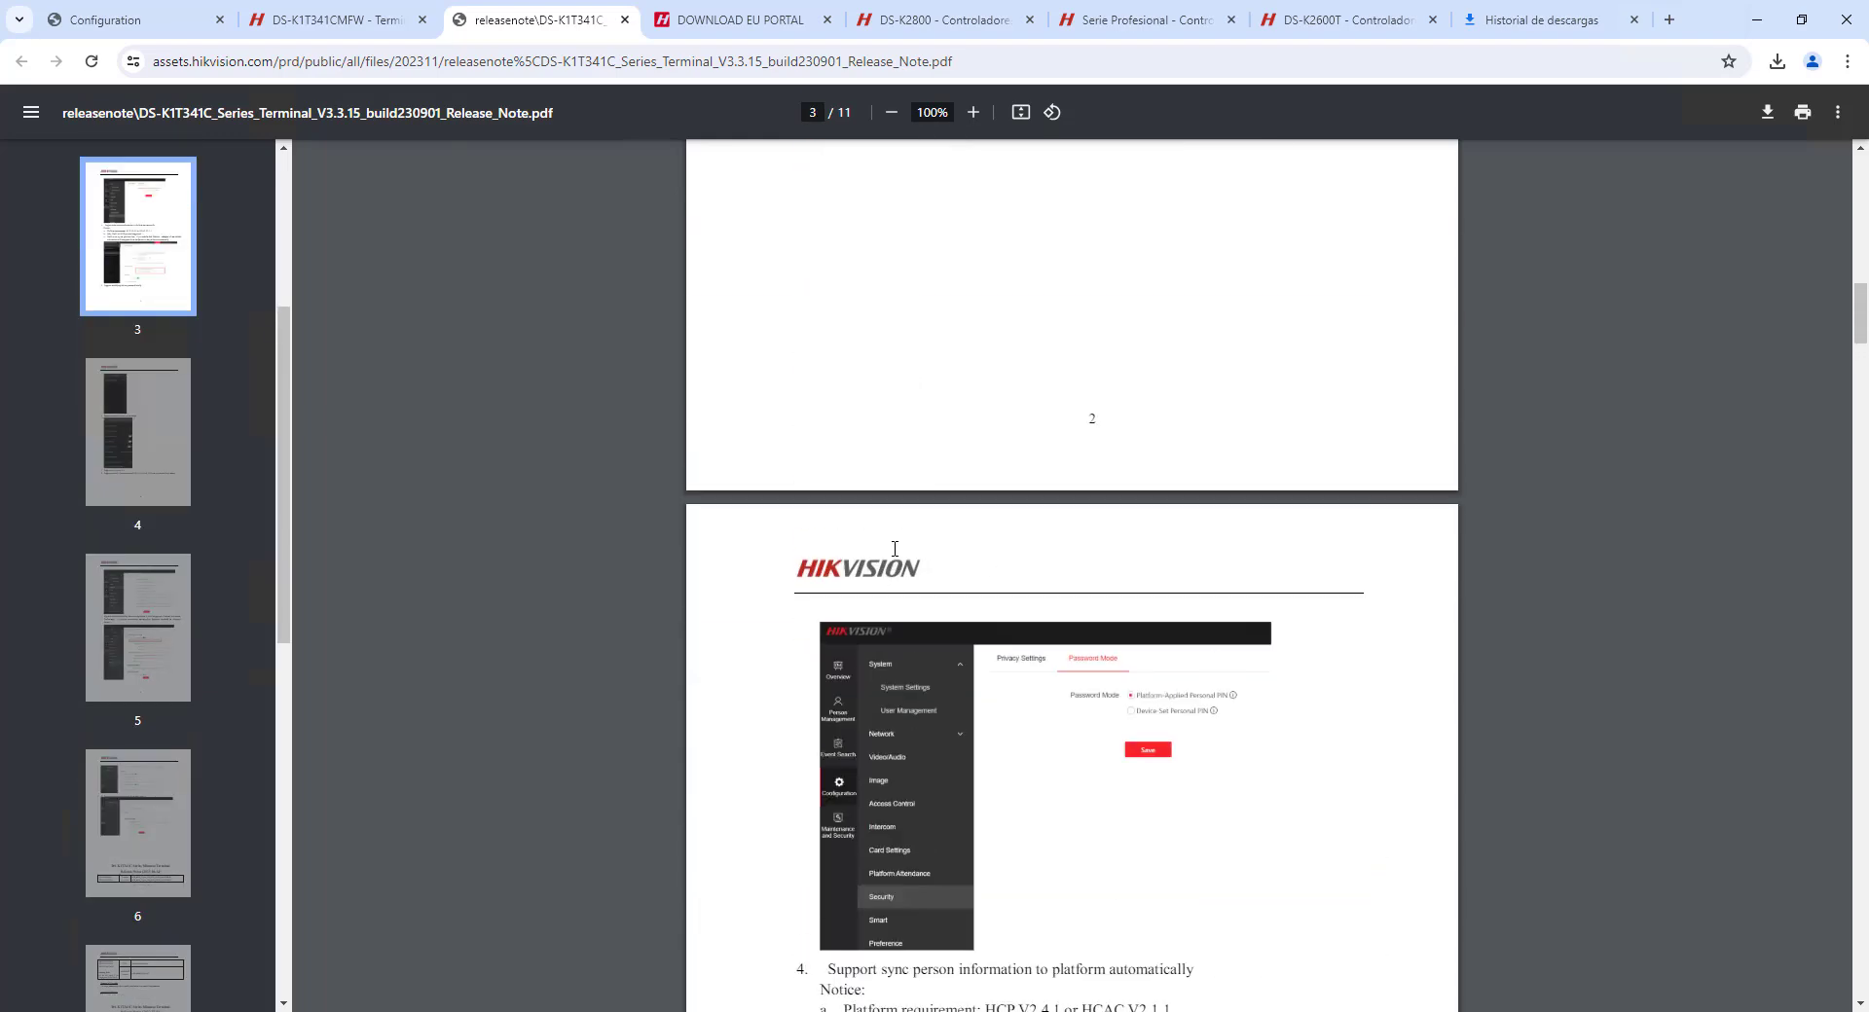
Return to the terminal's web configuration and open its Upgrade & Maintenance settings
click(368, 14)
click(78, 12)
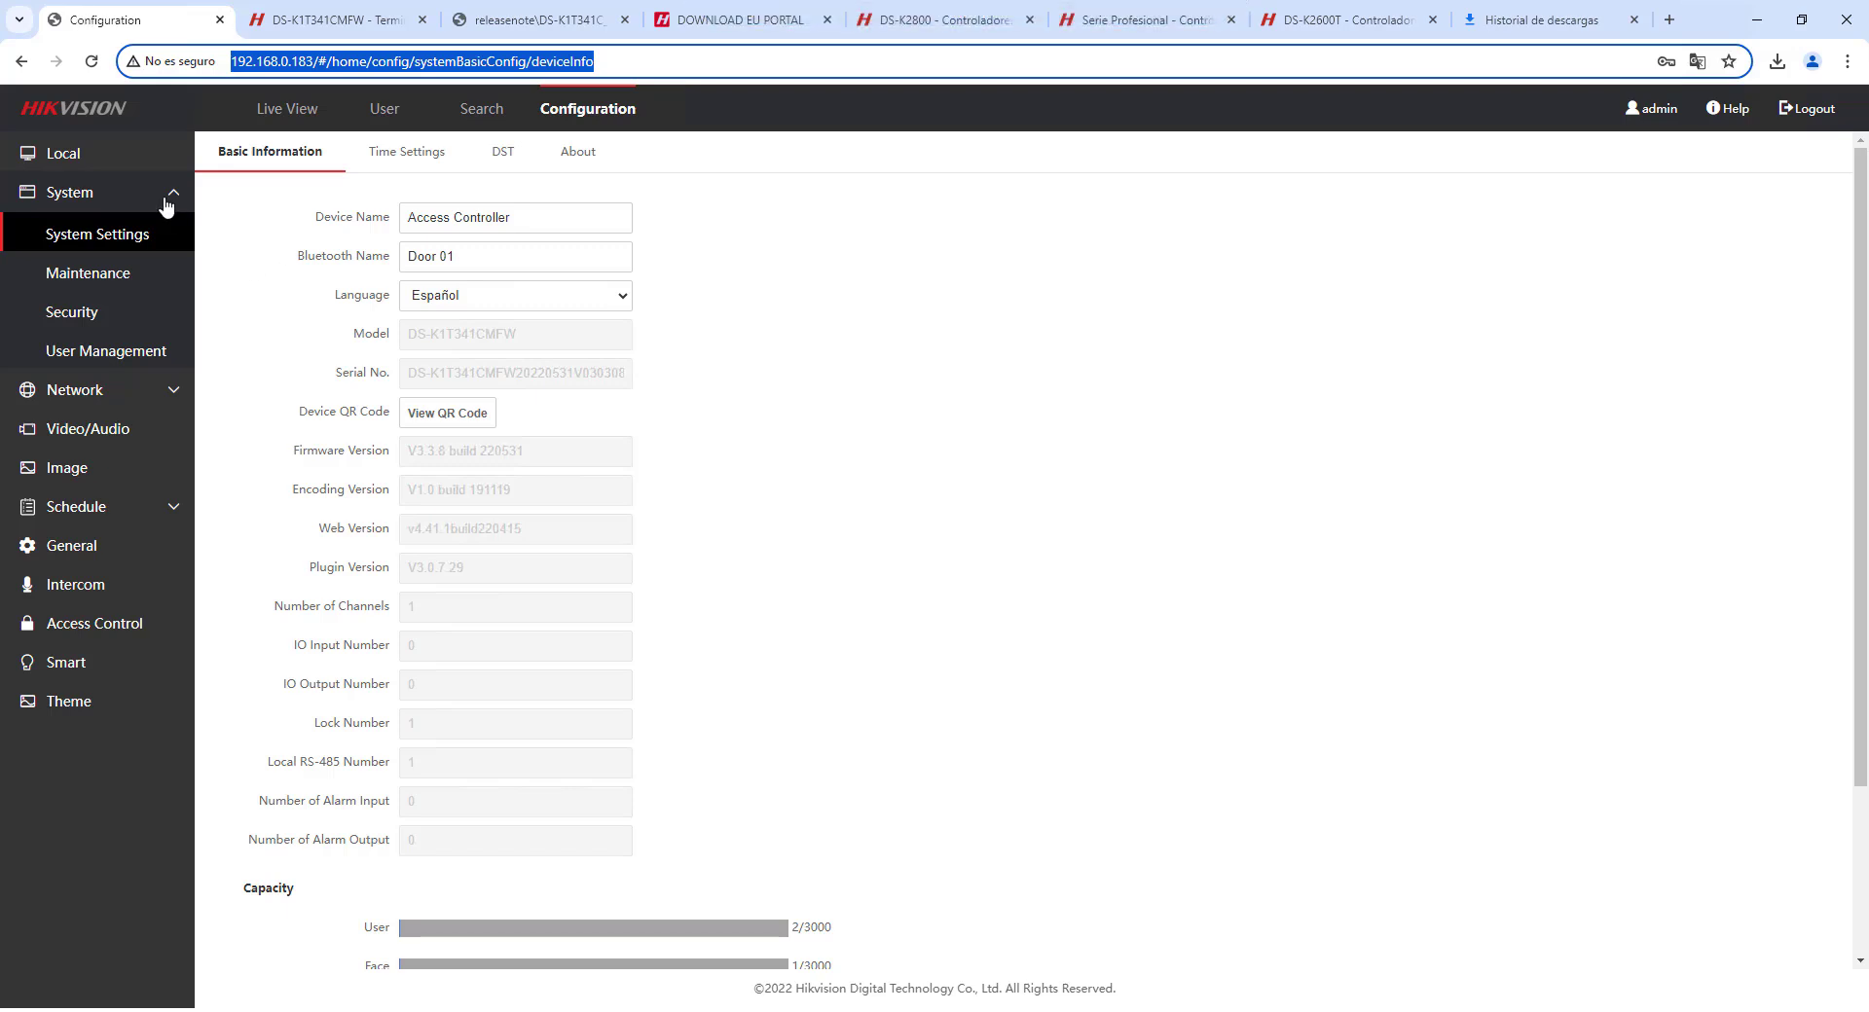
click(123, 280)
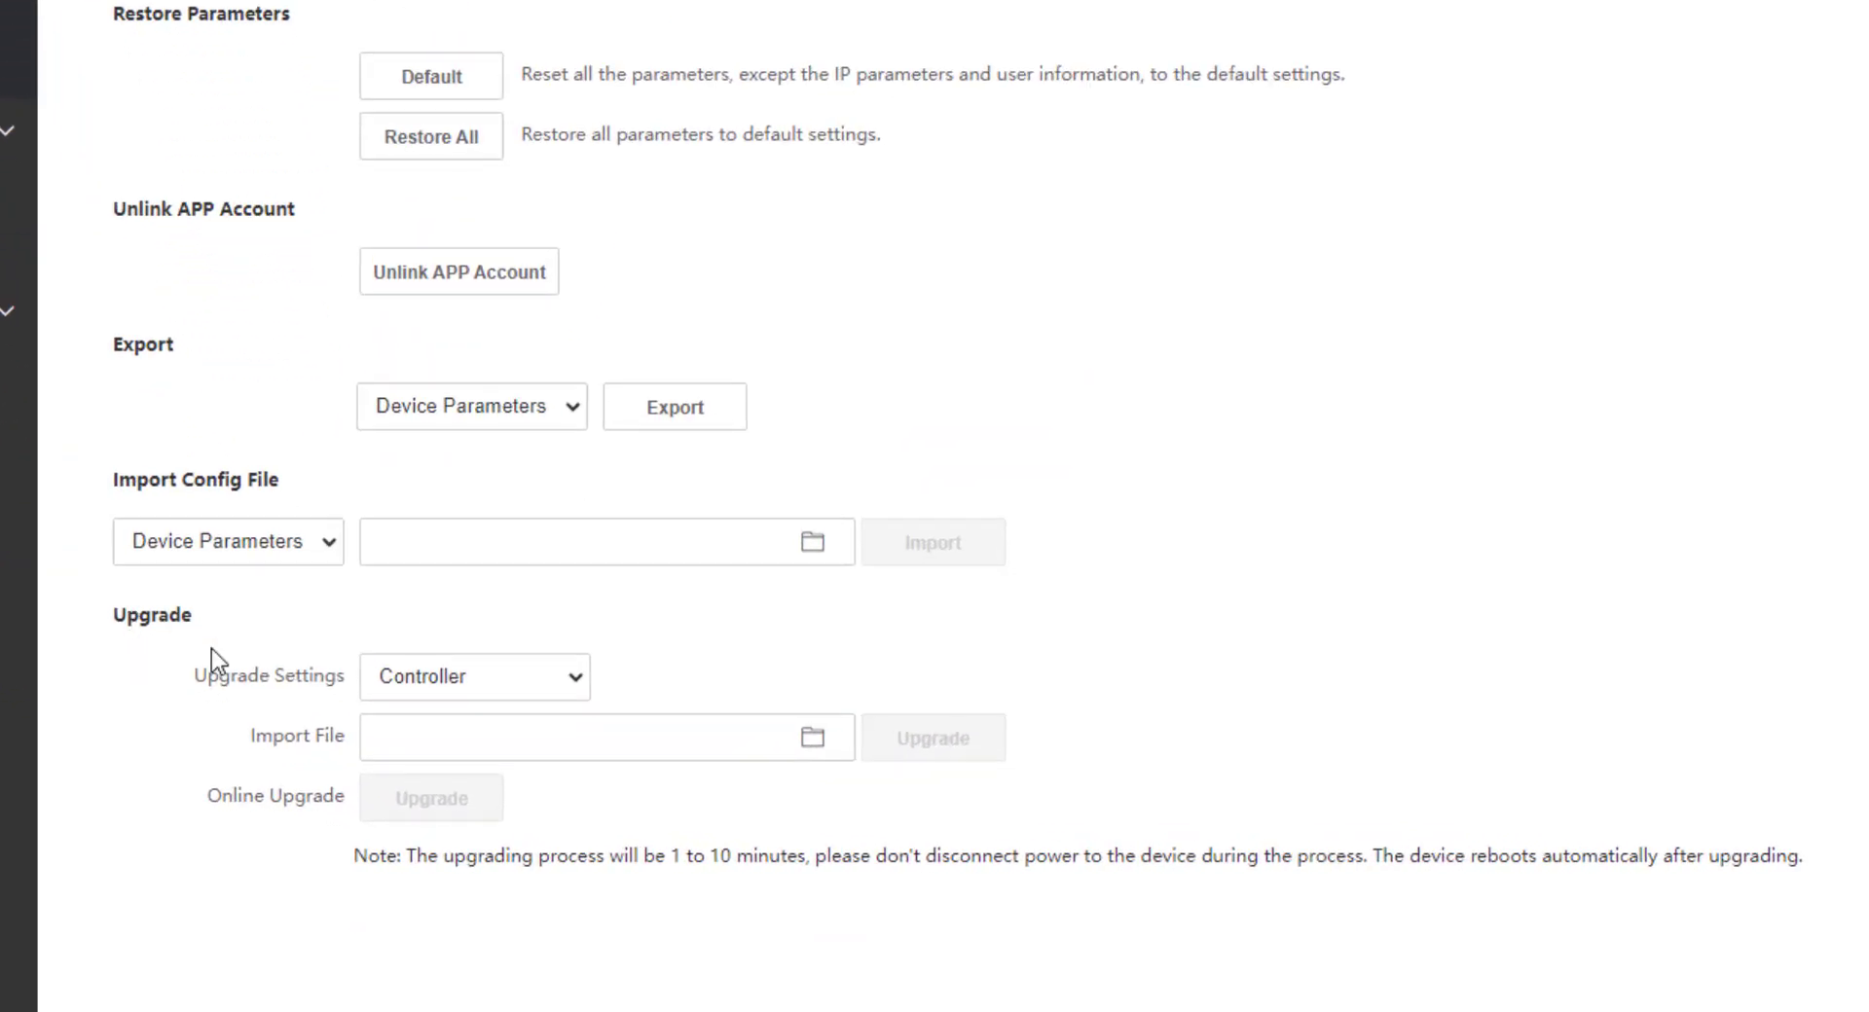
Examine the Controller and Card Reader upgrade options, including the card reader number, and set the upgrade type back to Controller
click(513, 693)
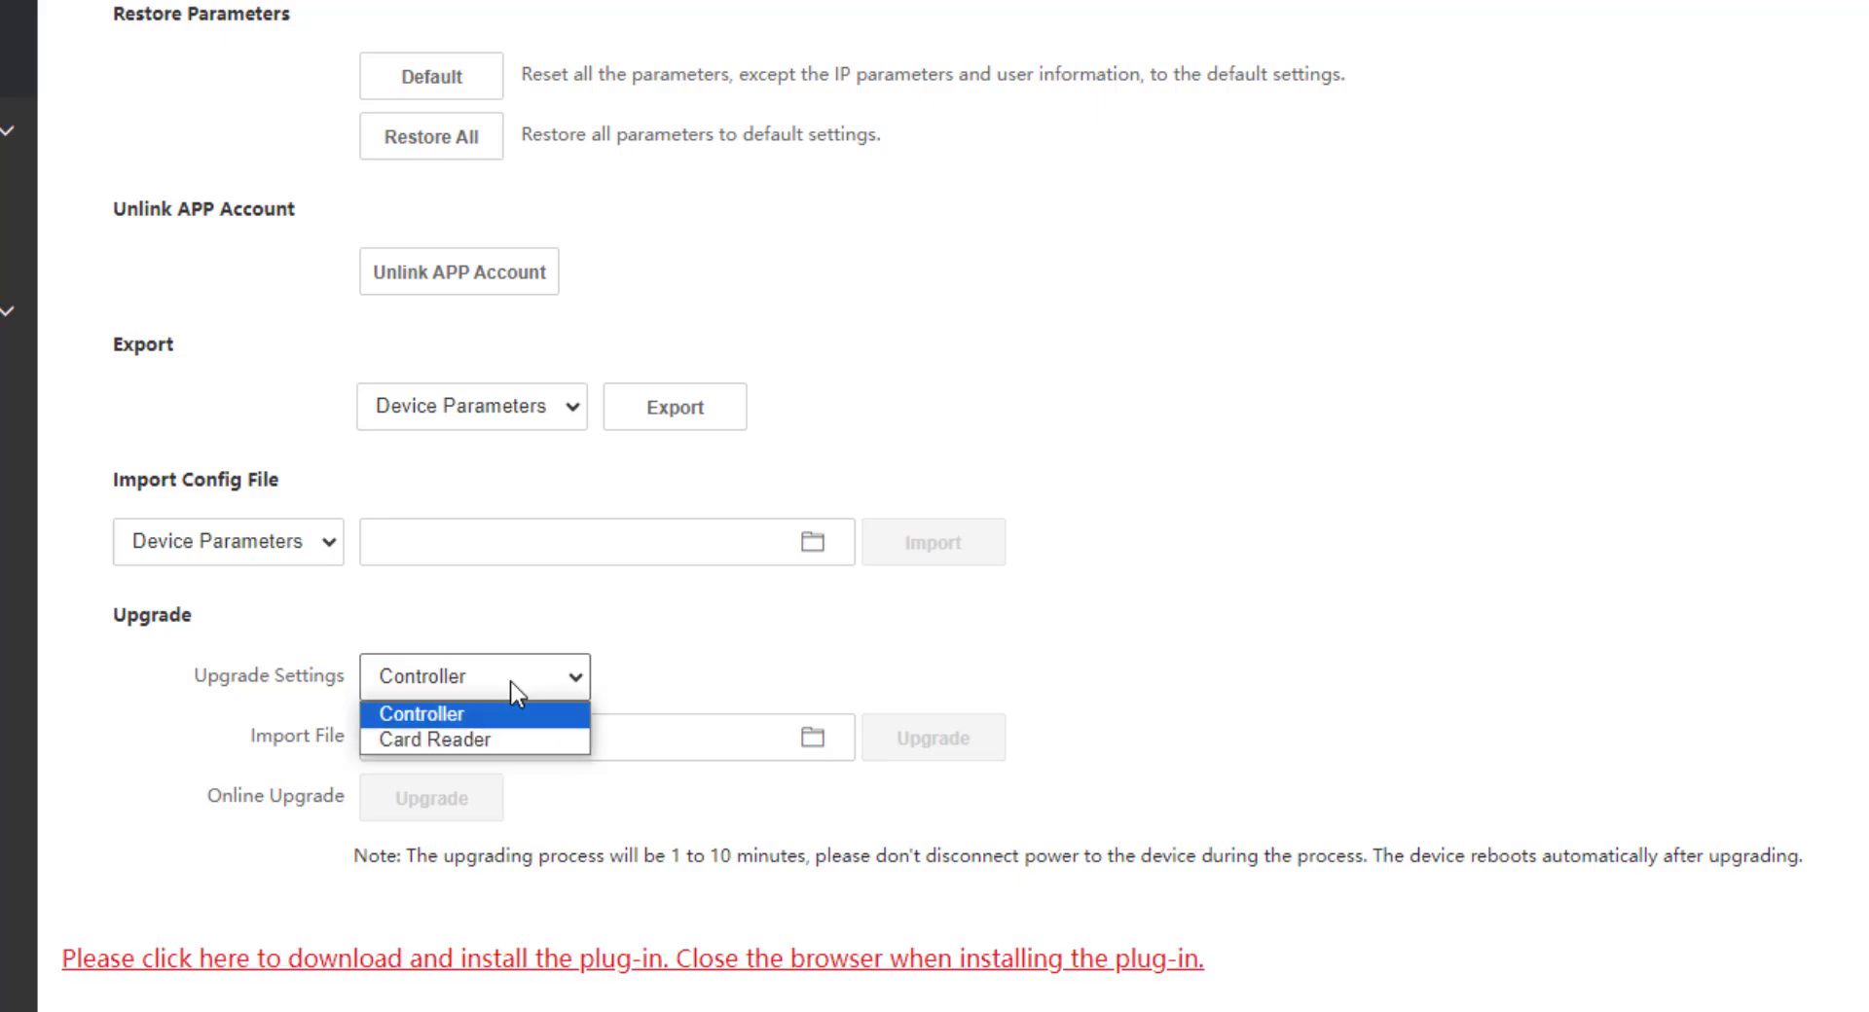
click(516, 690)
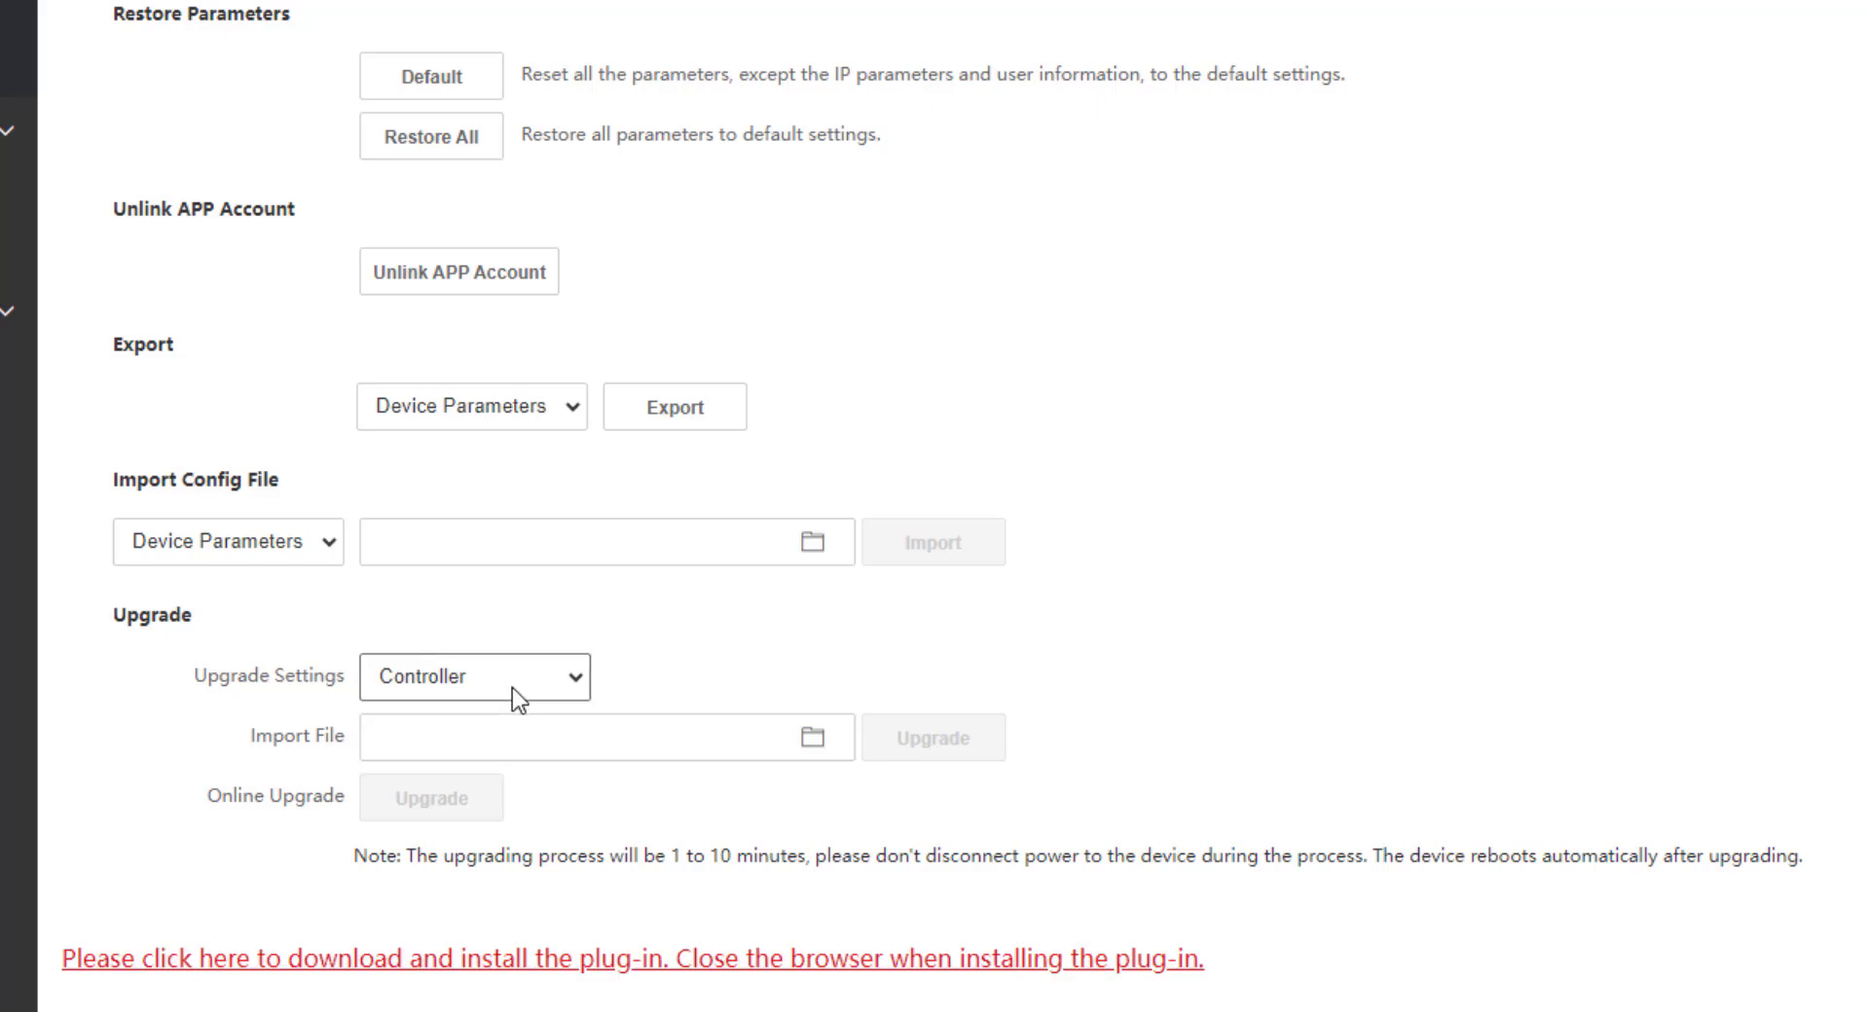
click(512, 687)
click(506, 715)
click(543, 666)
click(495, 738)
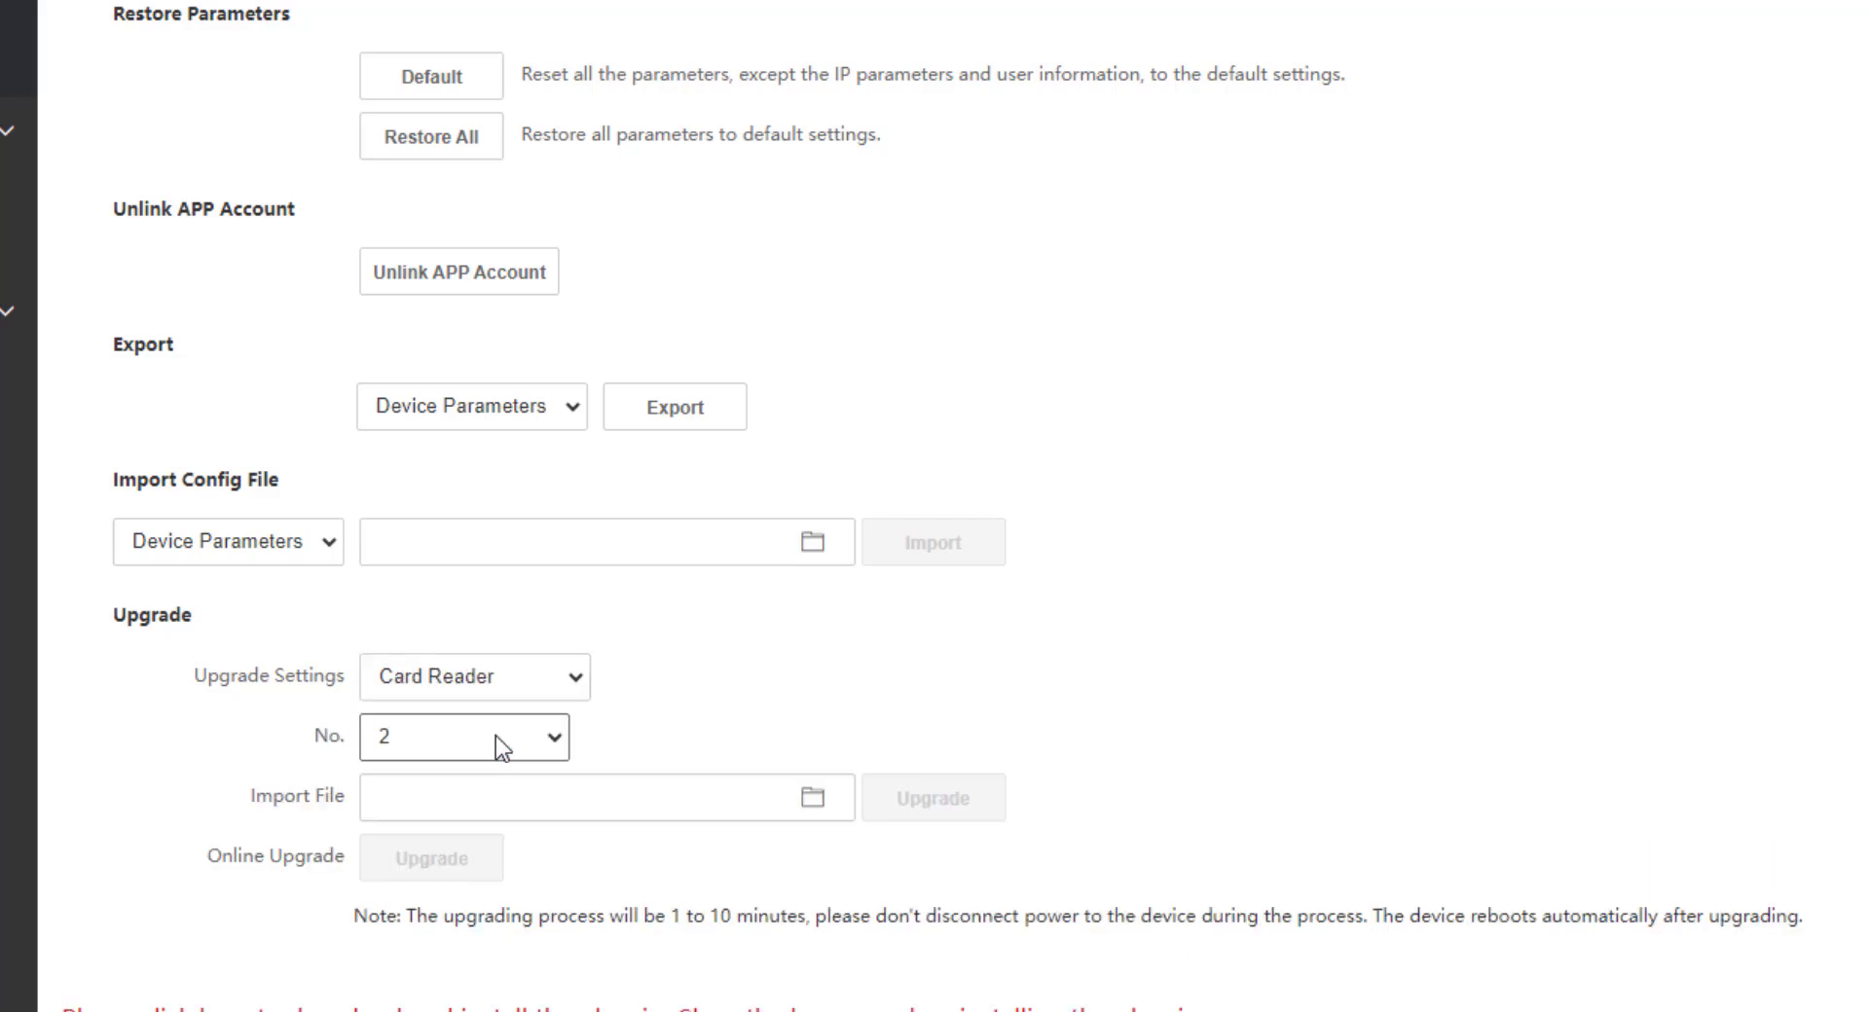
click(531, 691)
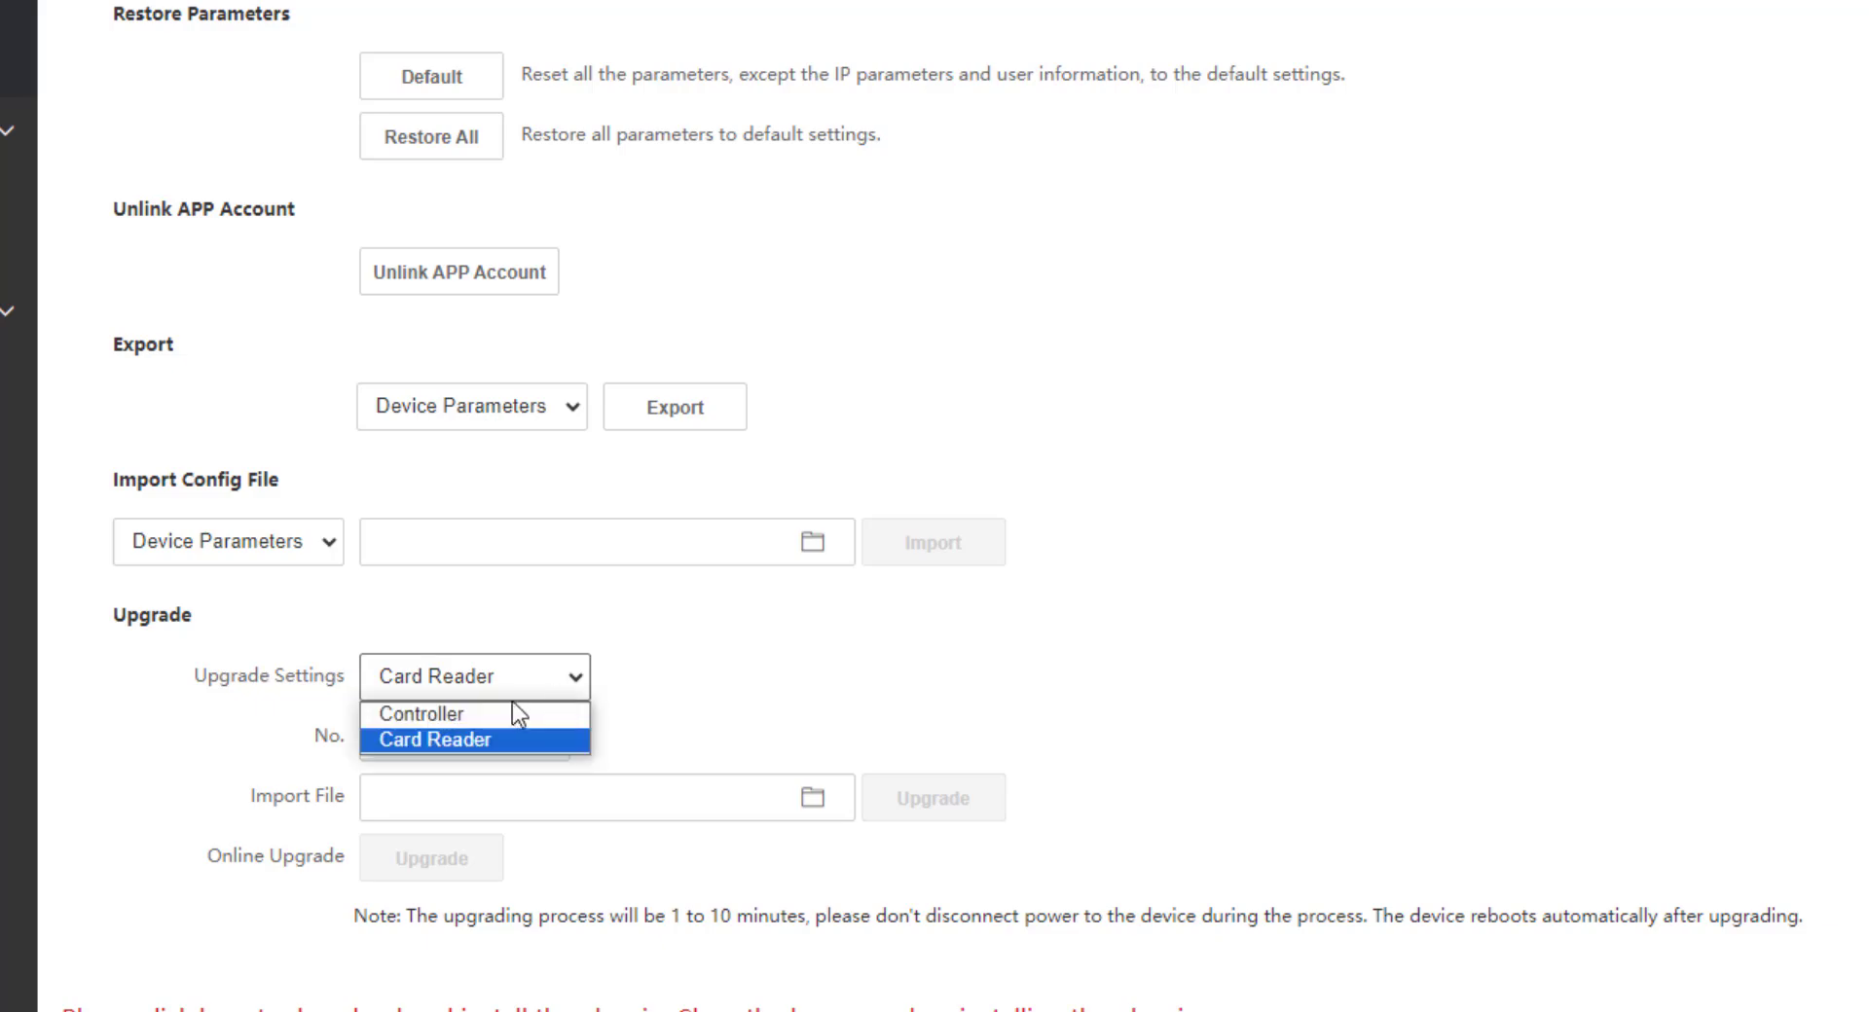
click(504, 716)
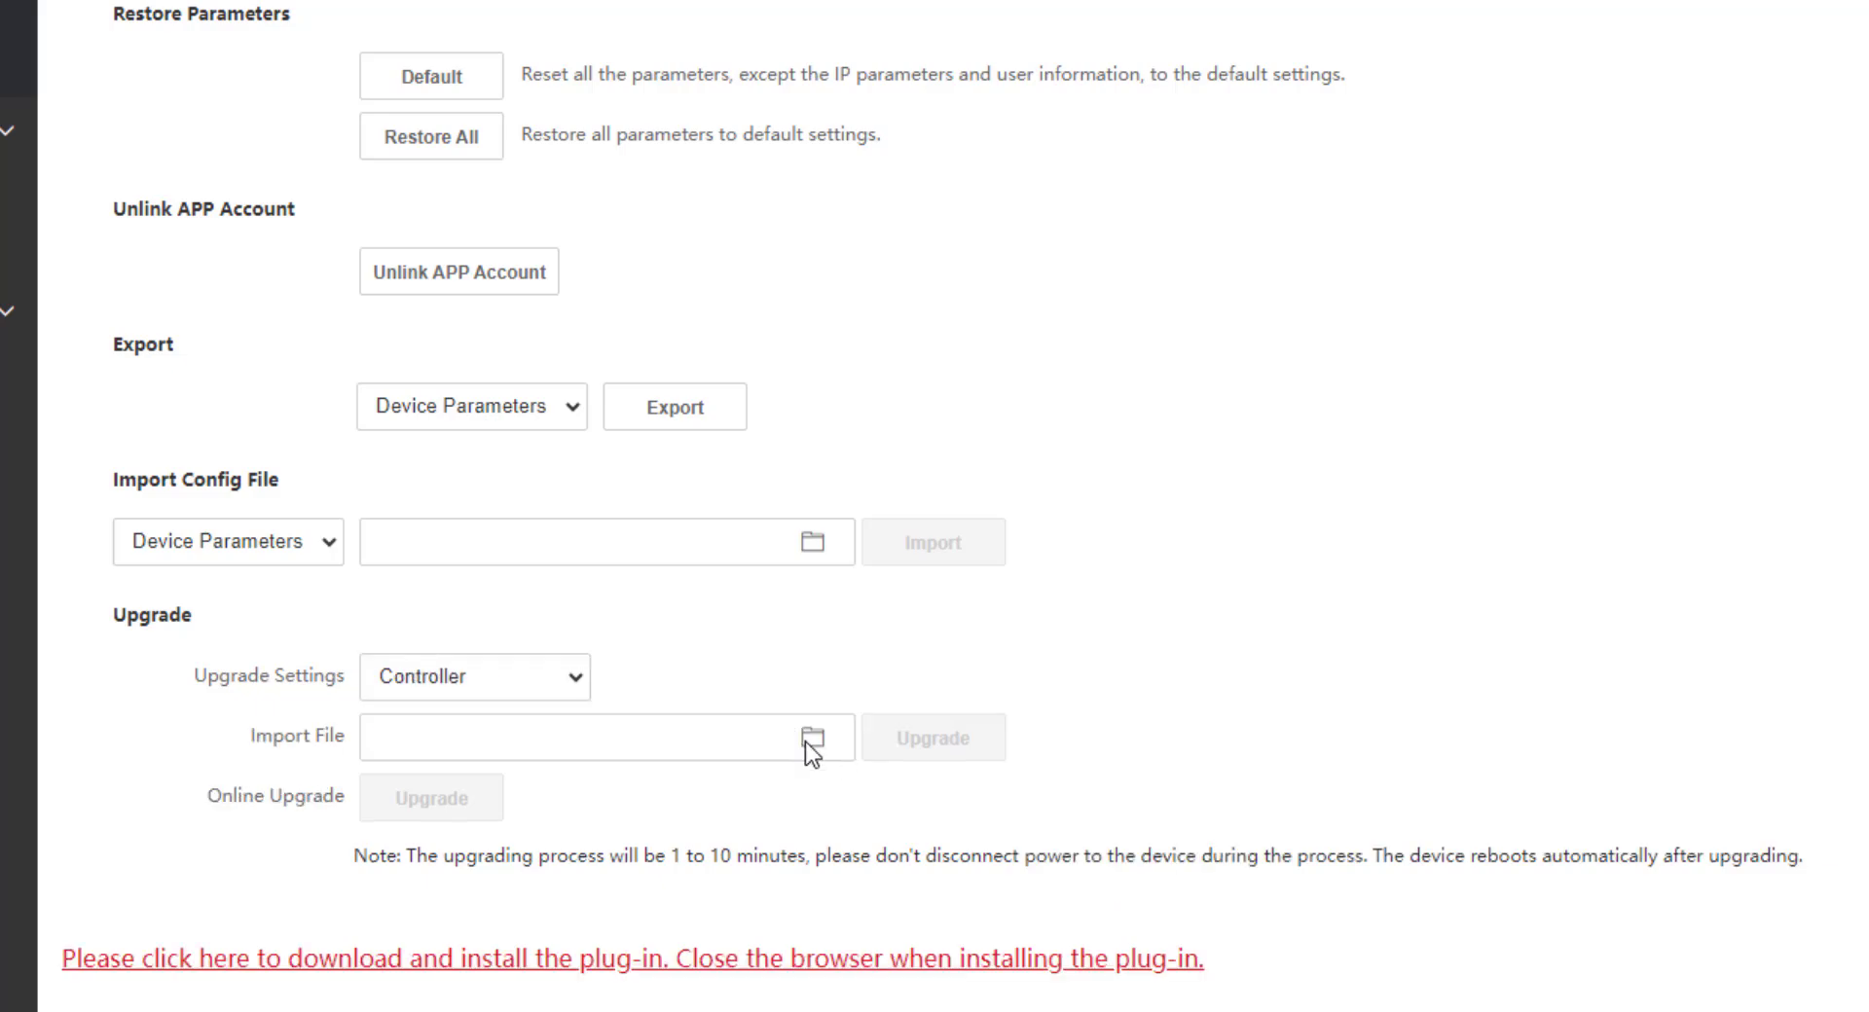
Browse for a controller upgrade file, cancel the selection, and highlight the note about upgrade duration, power and automatic reboot
click(808, 740)
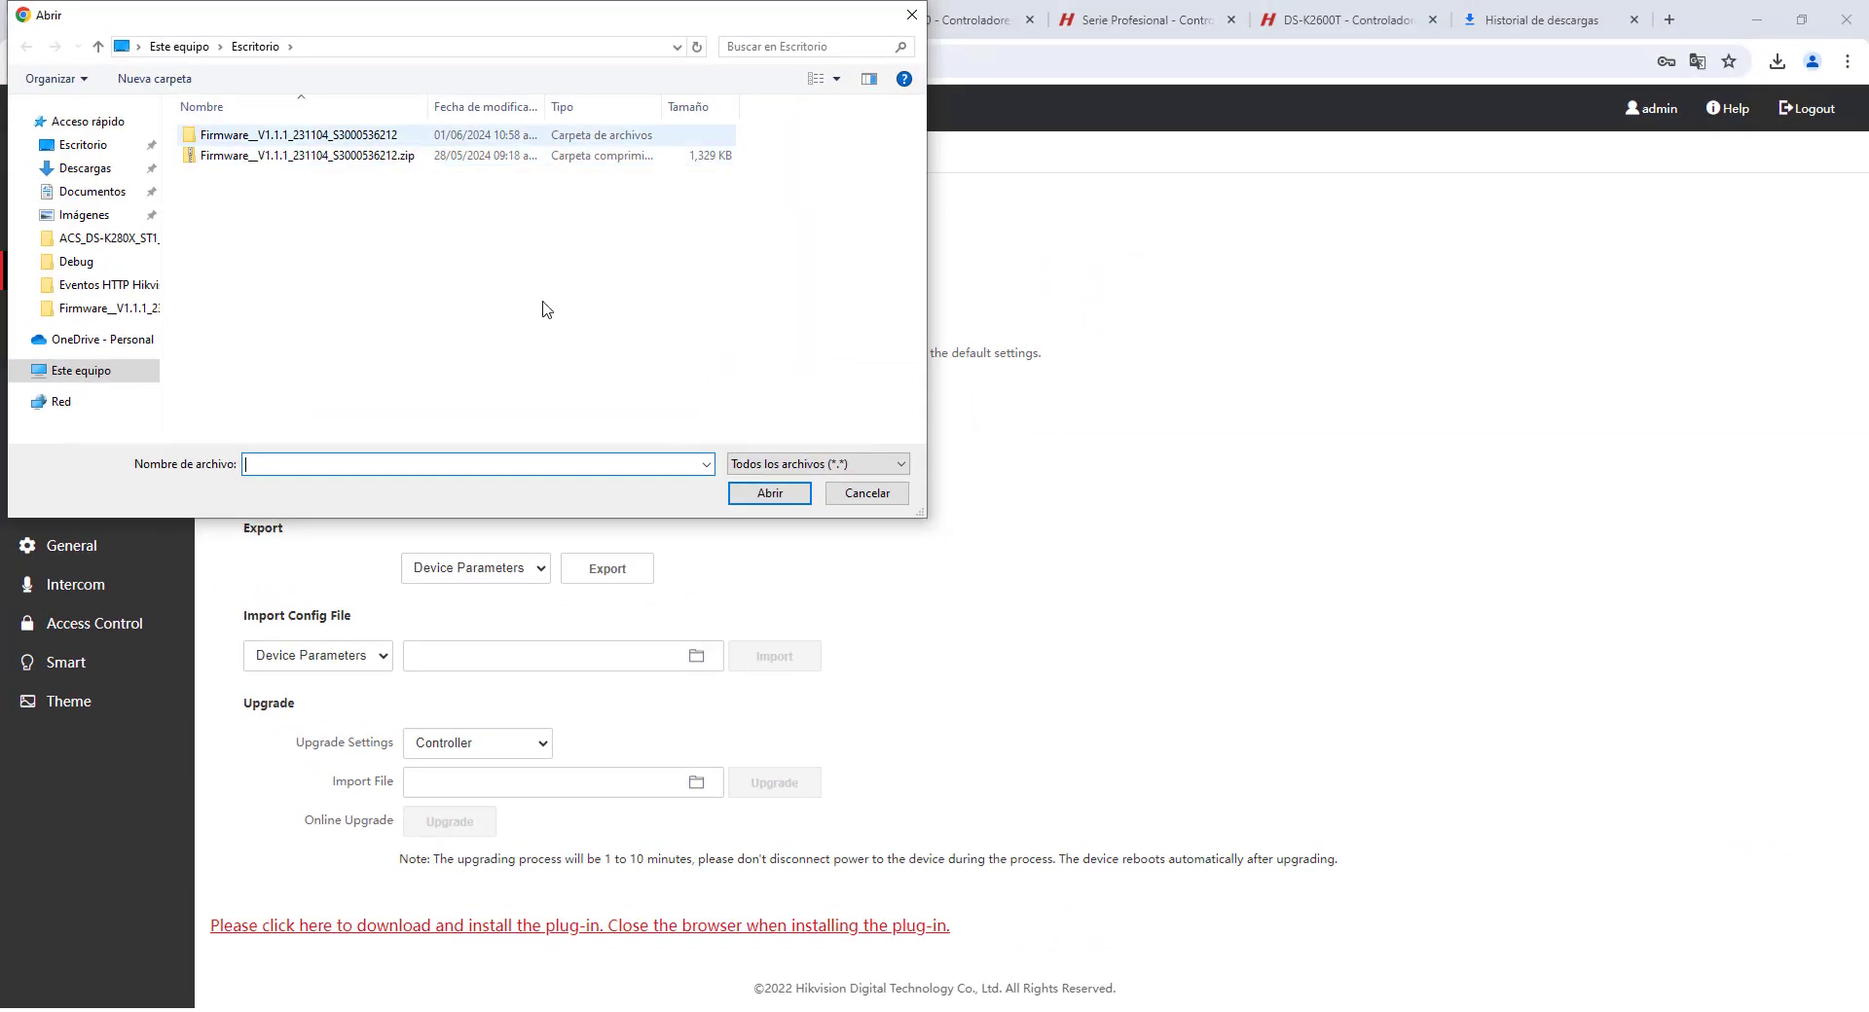
click(867, 494)
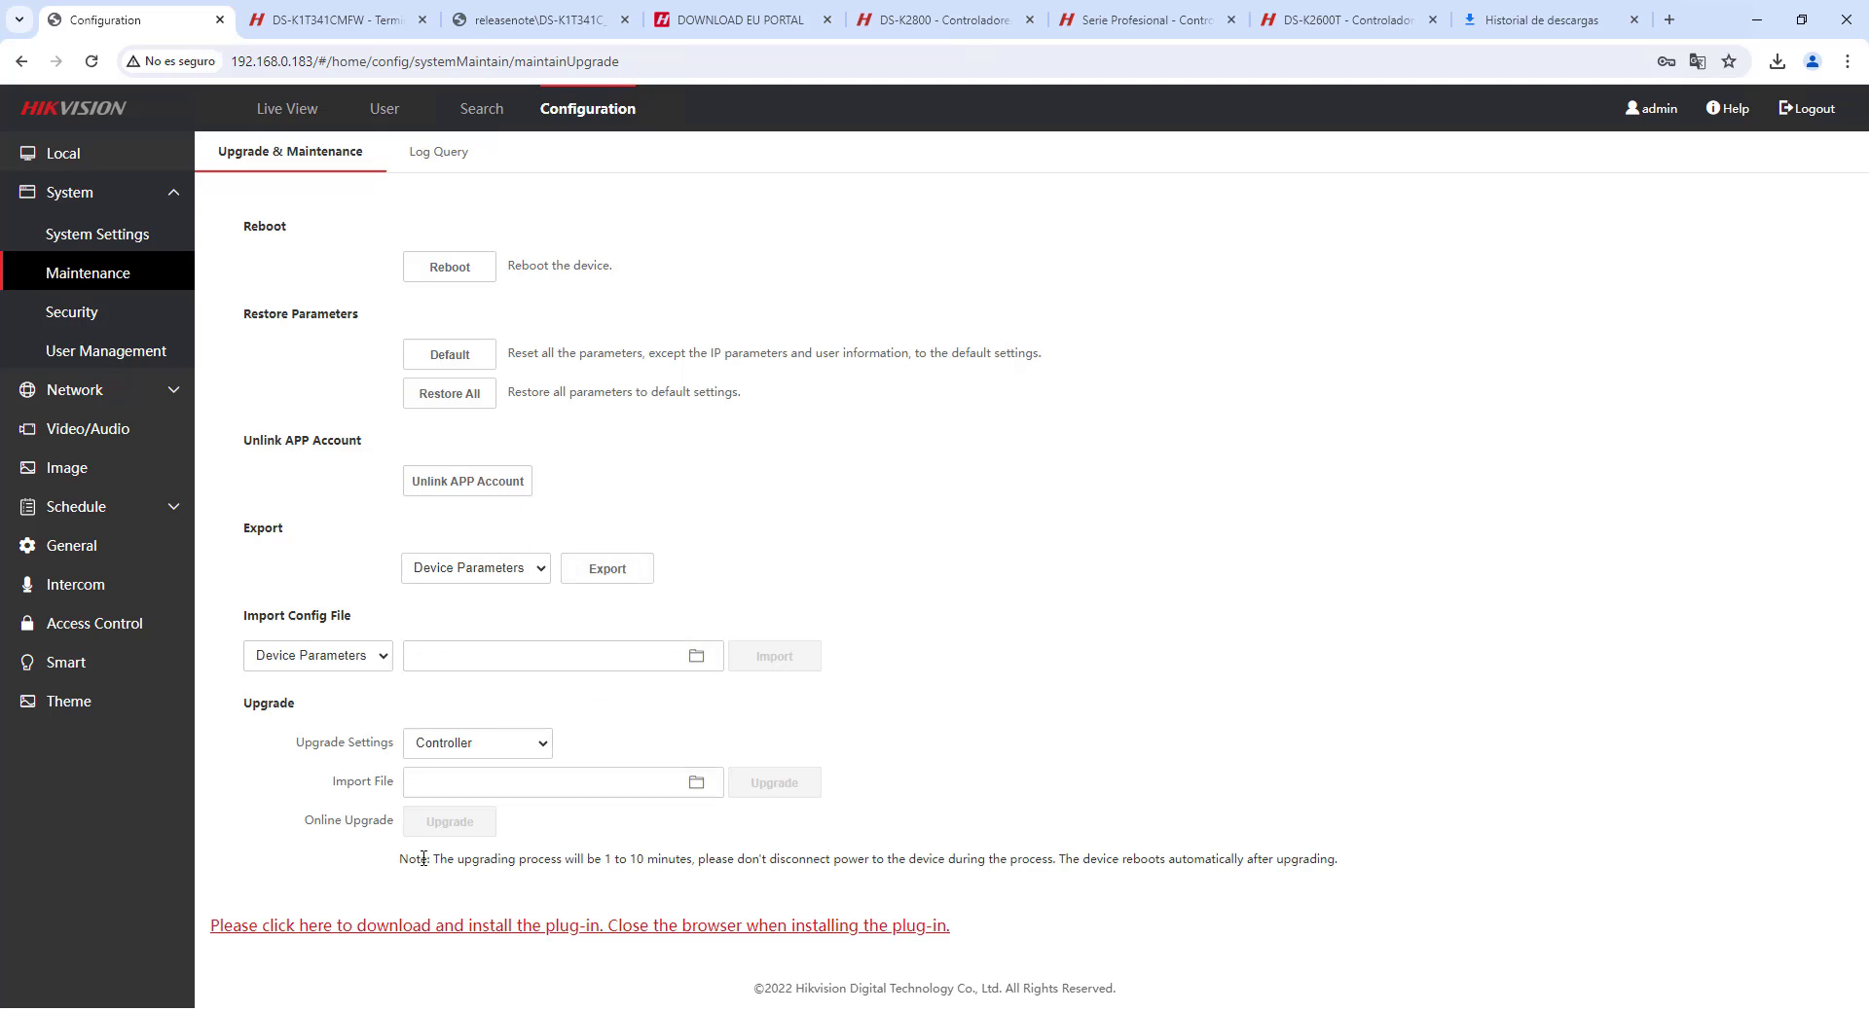
drag(402, 860, 992, 858)
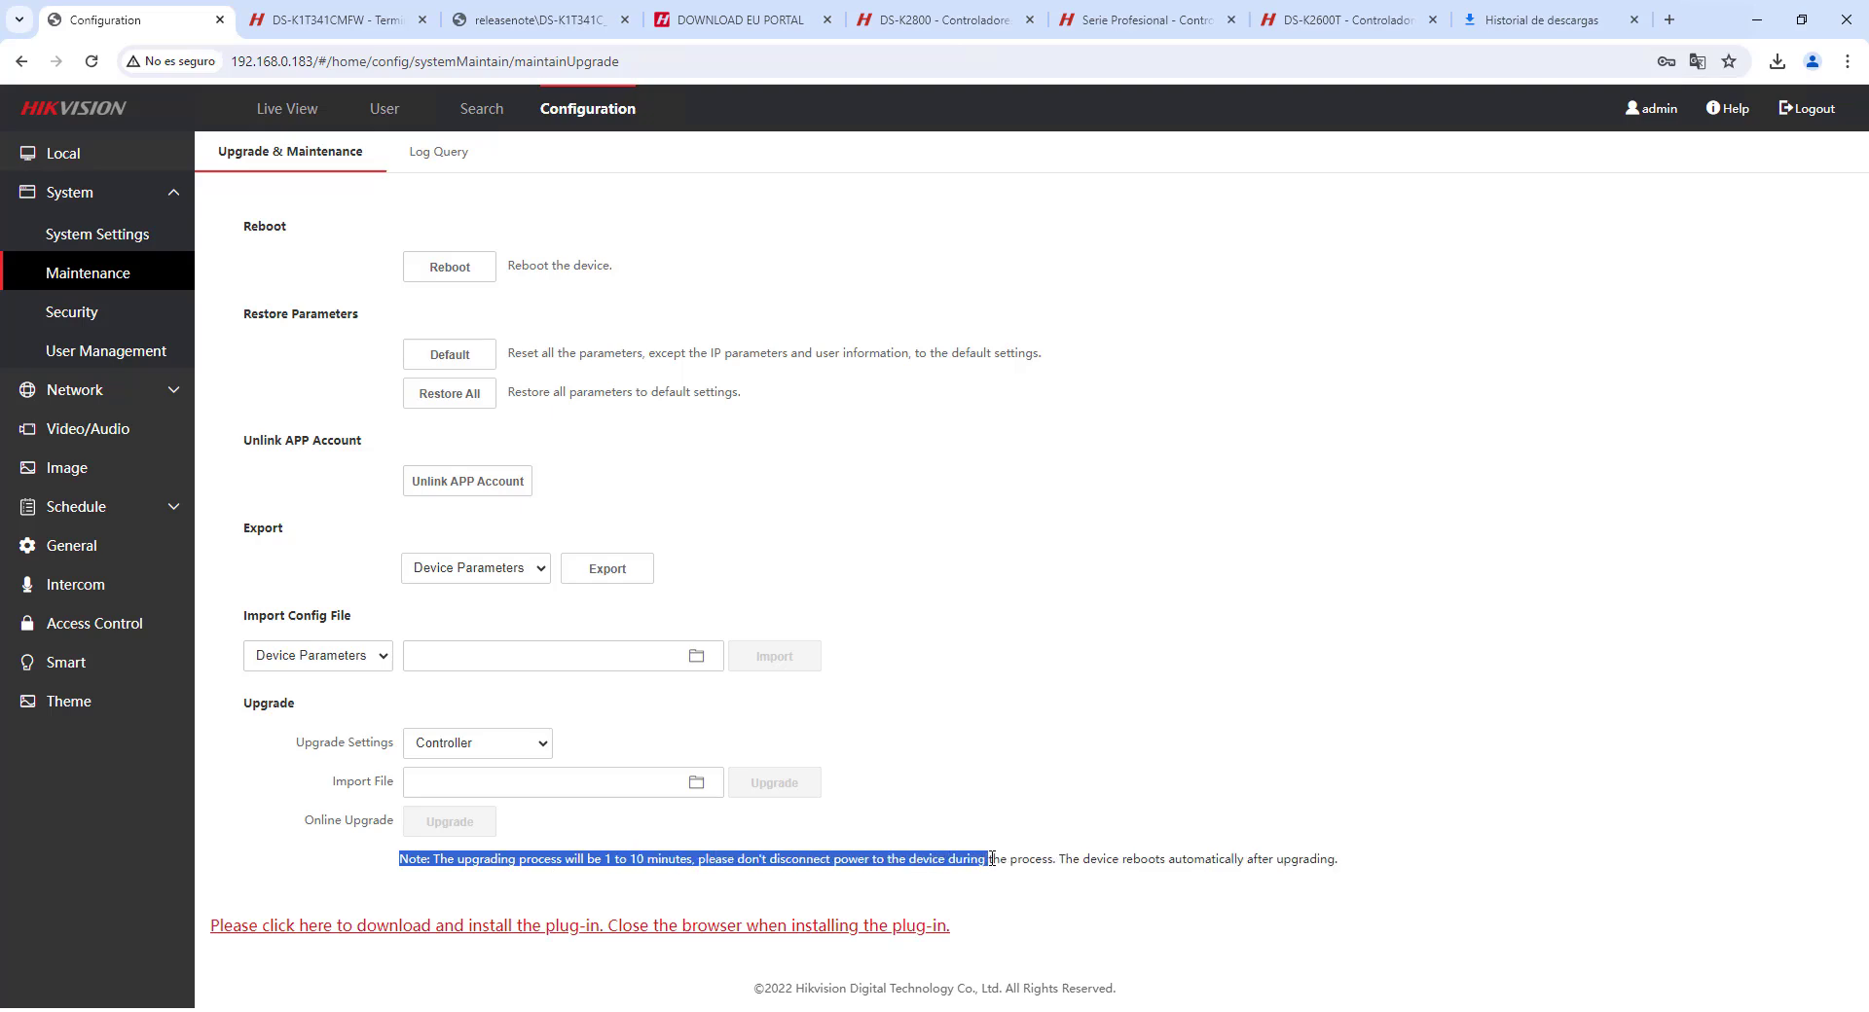
drag(1124, 858, 1339, 862)
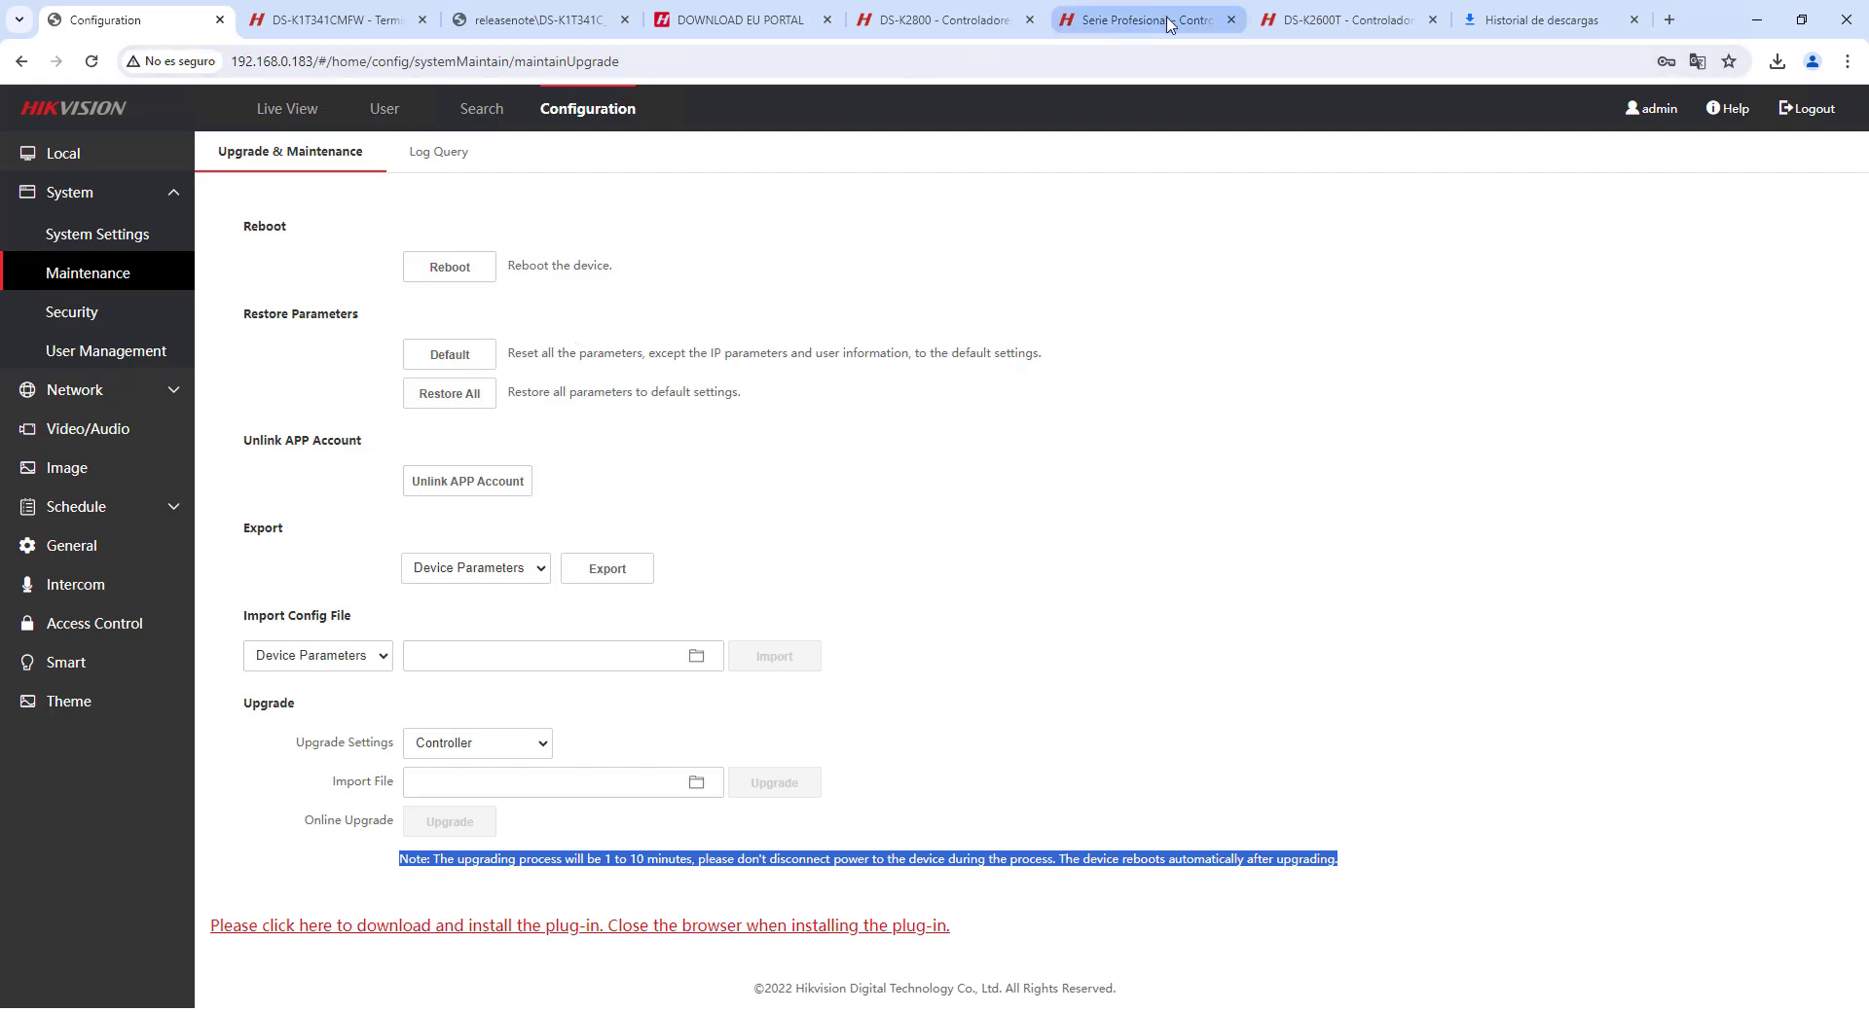
Review the firmware downloads on the DS-K2600T product page, and switch to the DS-K2600 firmware folder on the EU Download Portal
click(1341, 13)
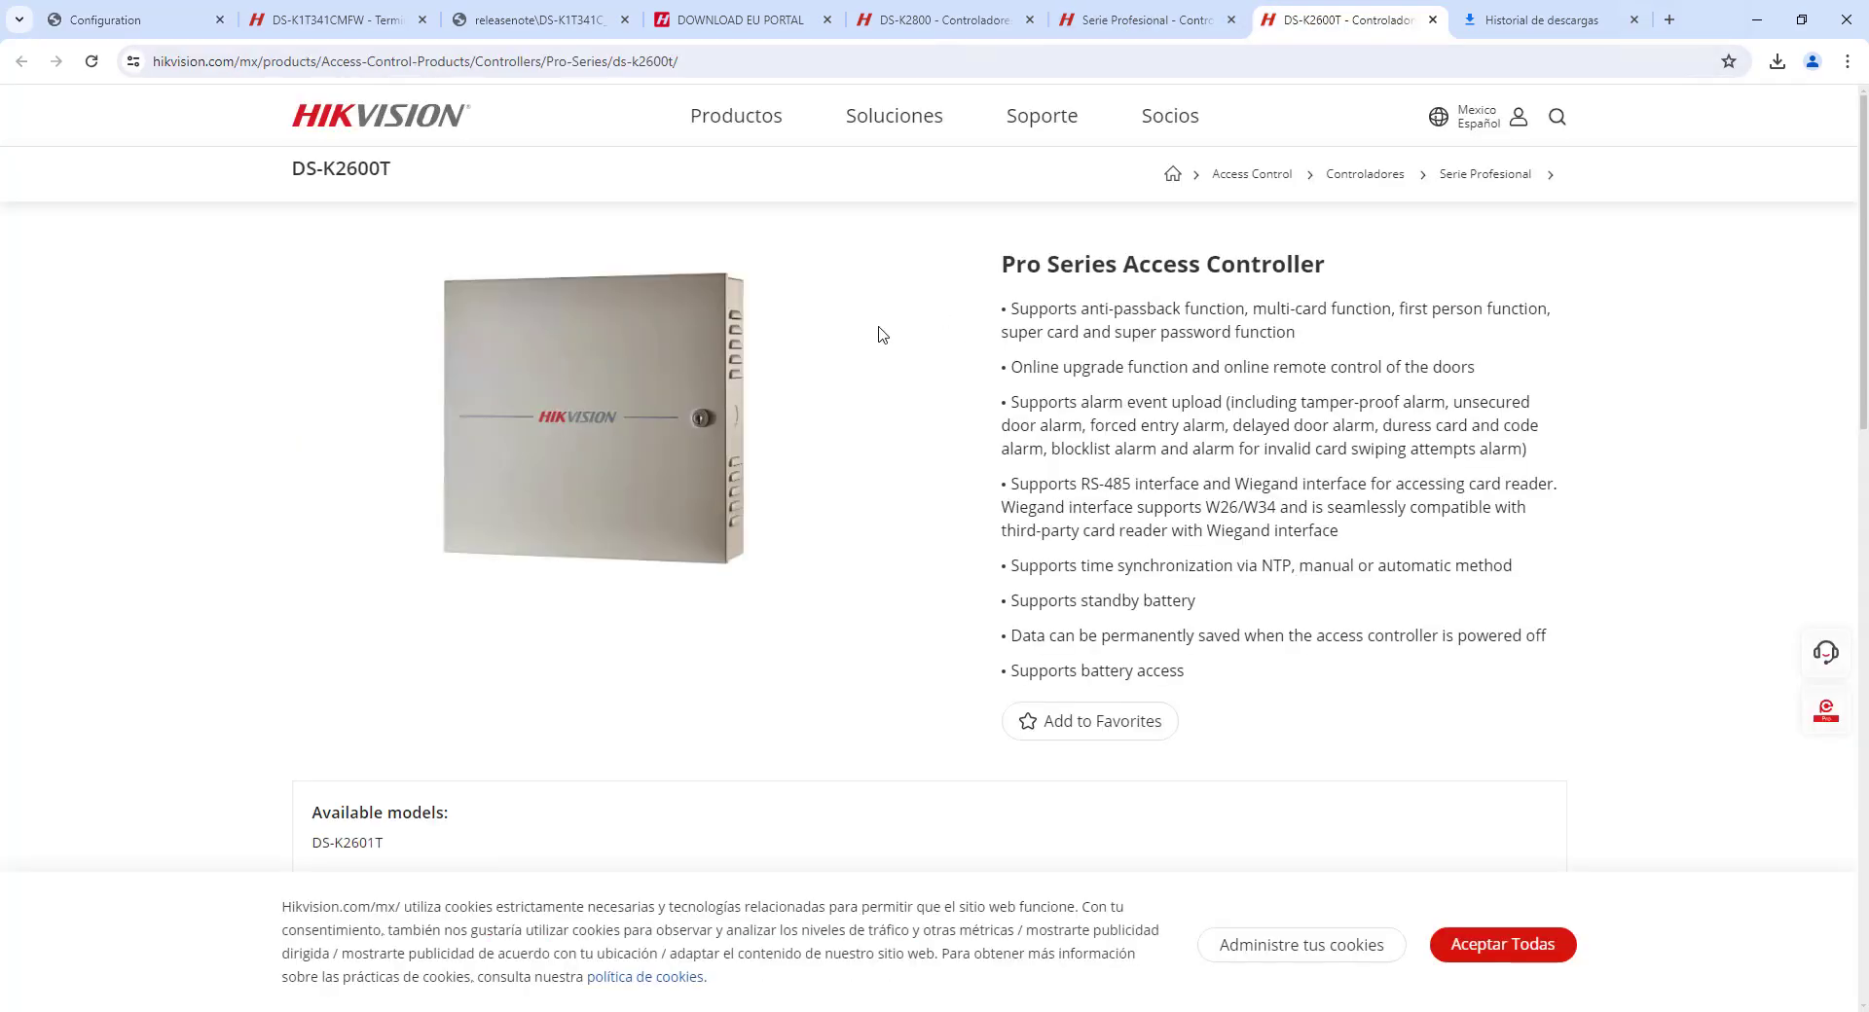
scroll(876, 334, down, 15)
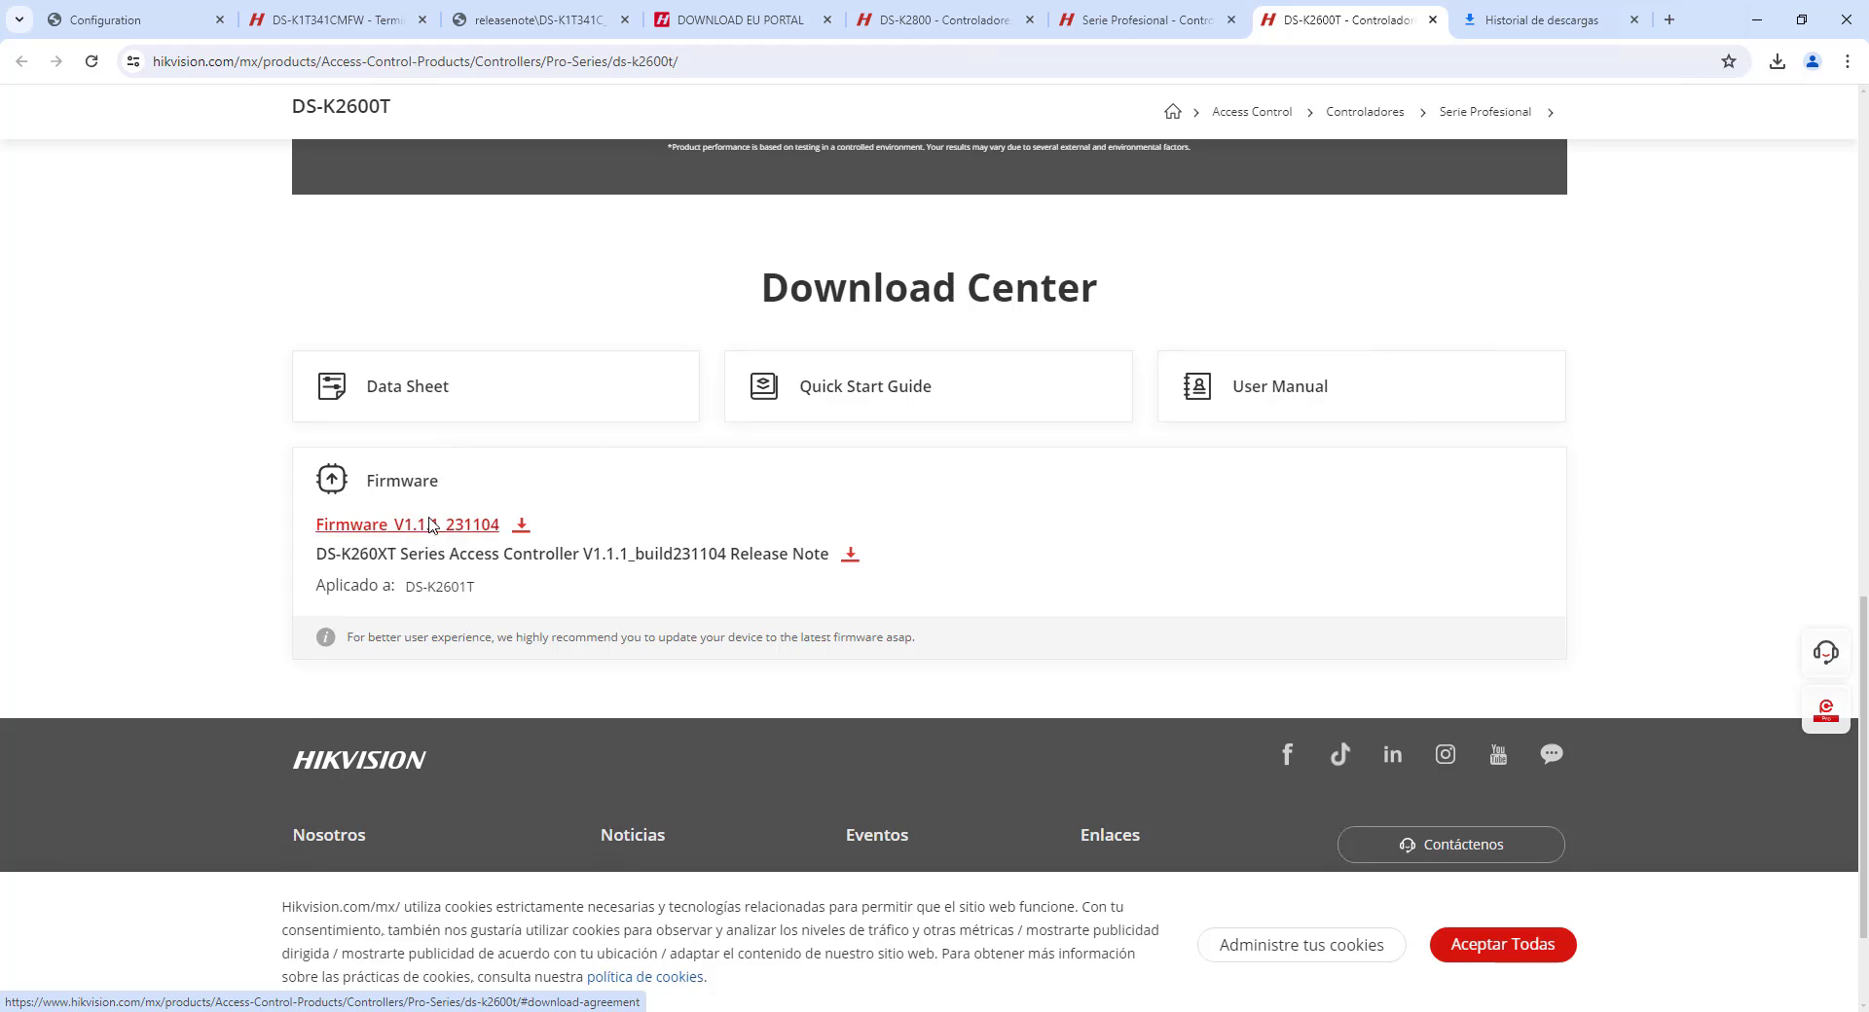
scroll(429, 524, up, 20)
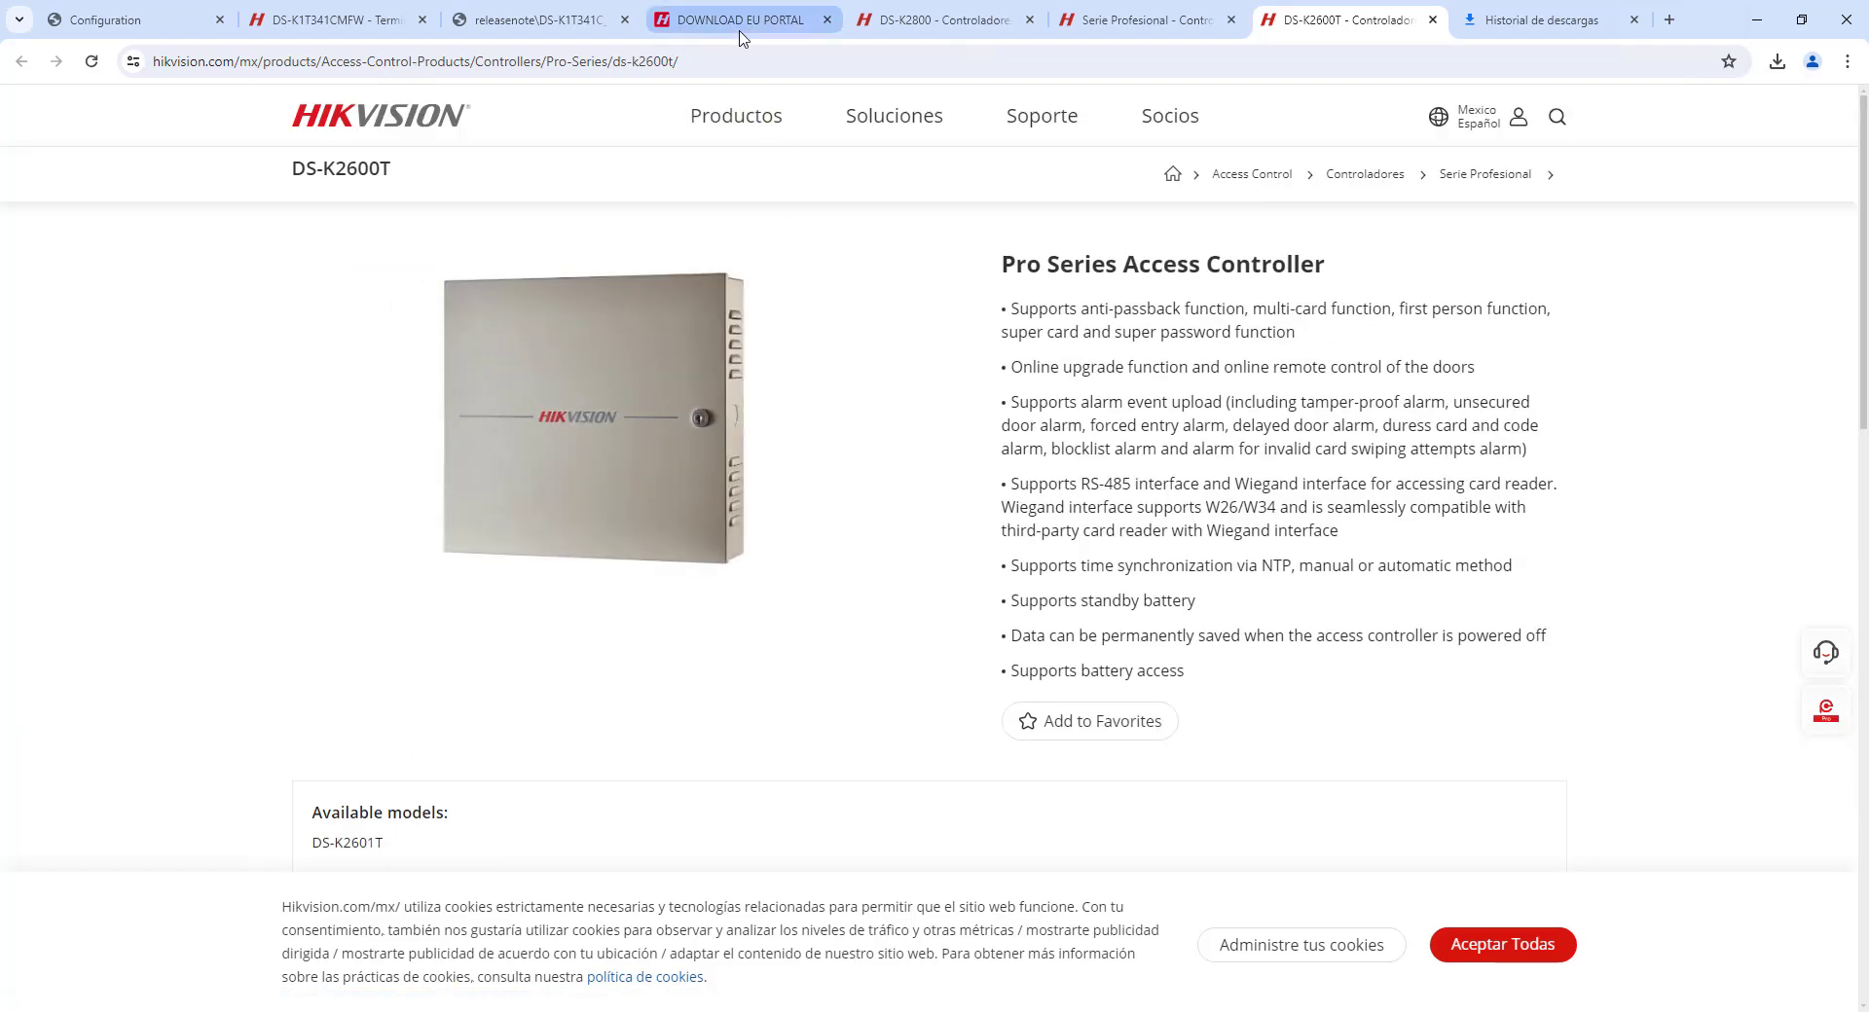
click(742, 38)
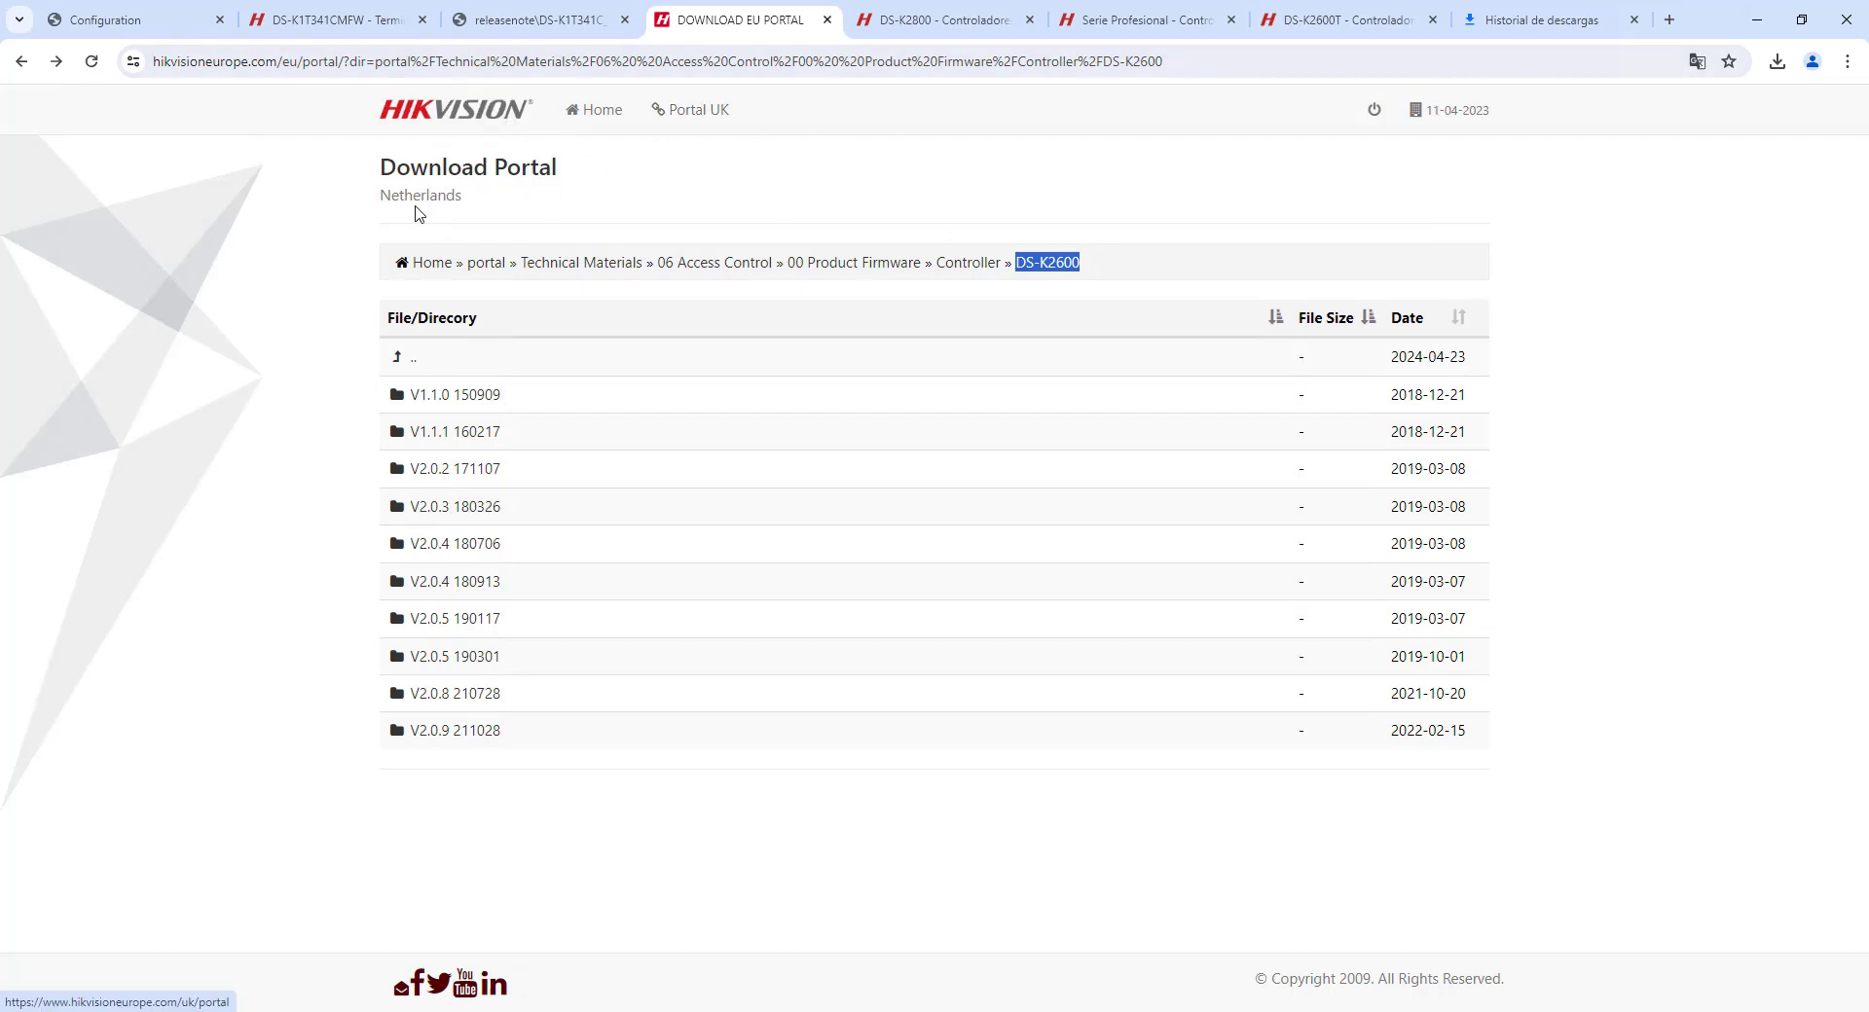
Highlight the Netherlands region label and the DS-K2600 folder name in the path on the EU Download Portal
triple_click(476, 195)
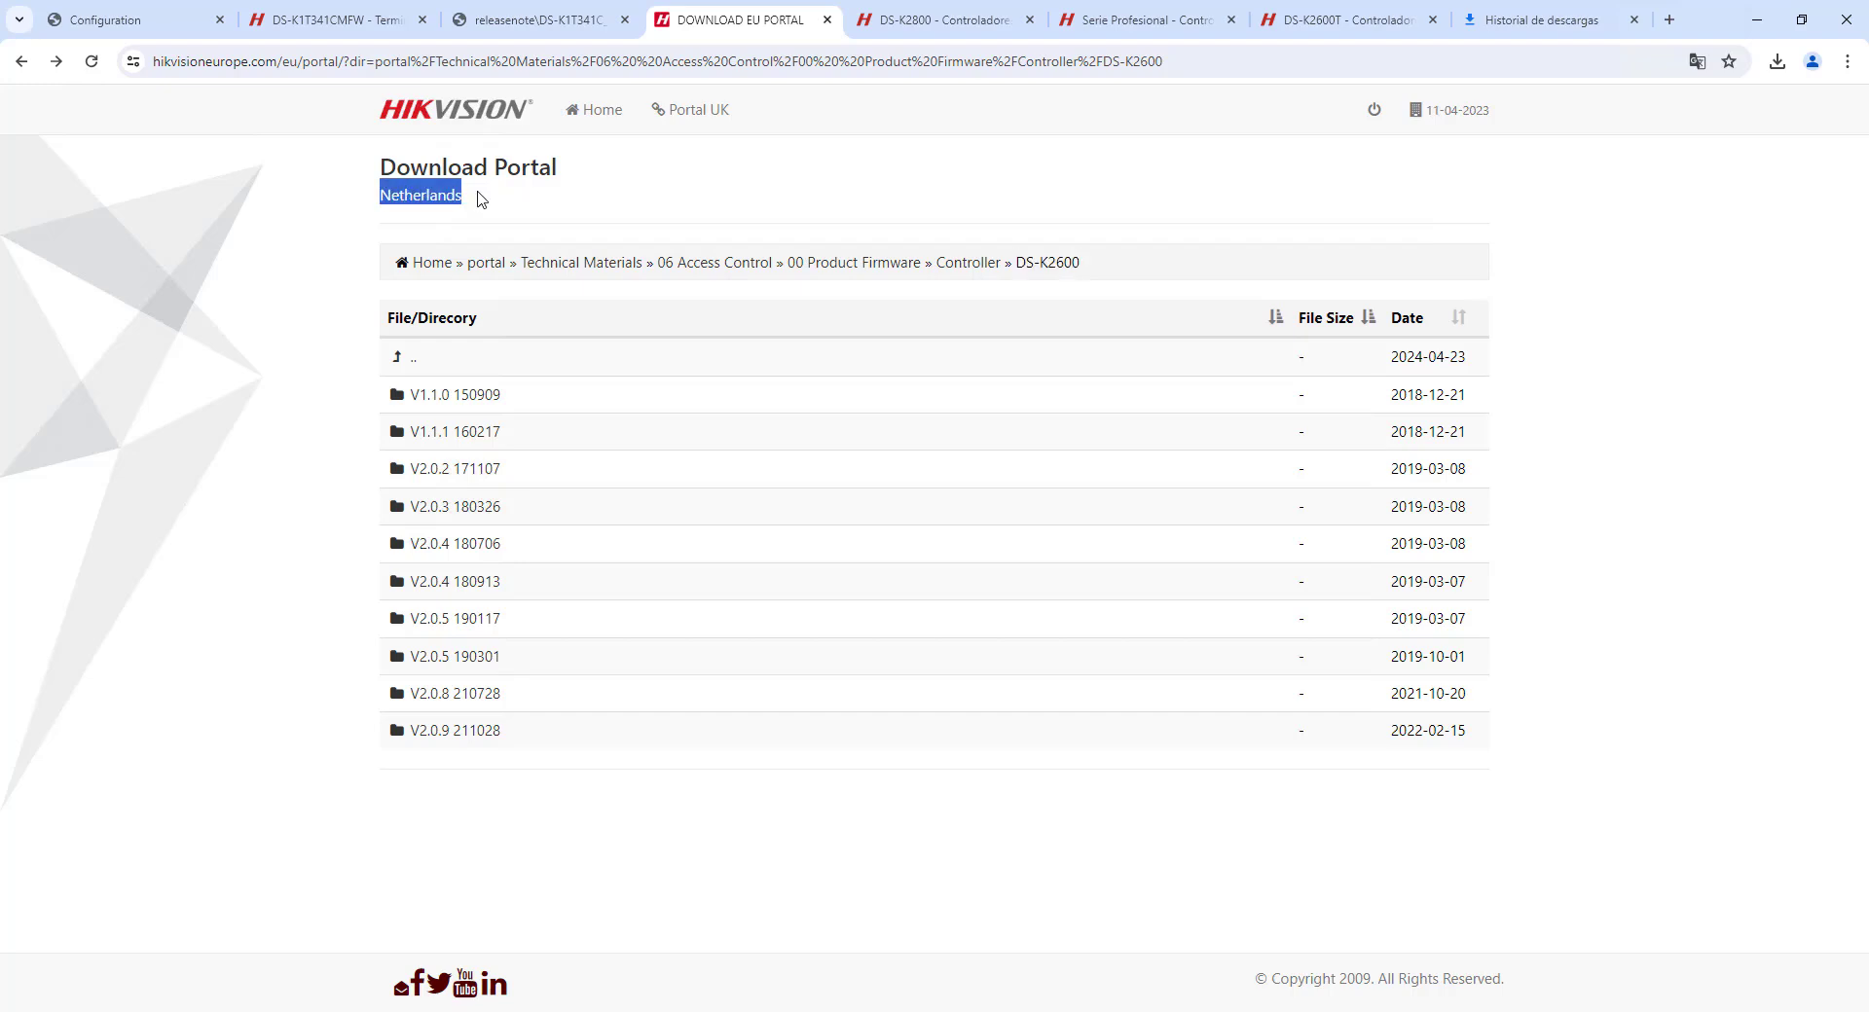
click(384, 193)
drag(1015, 263, 1091, 272)
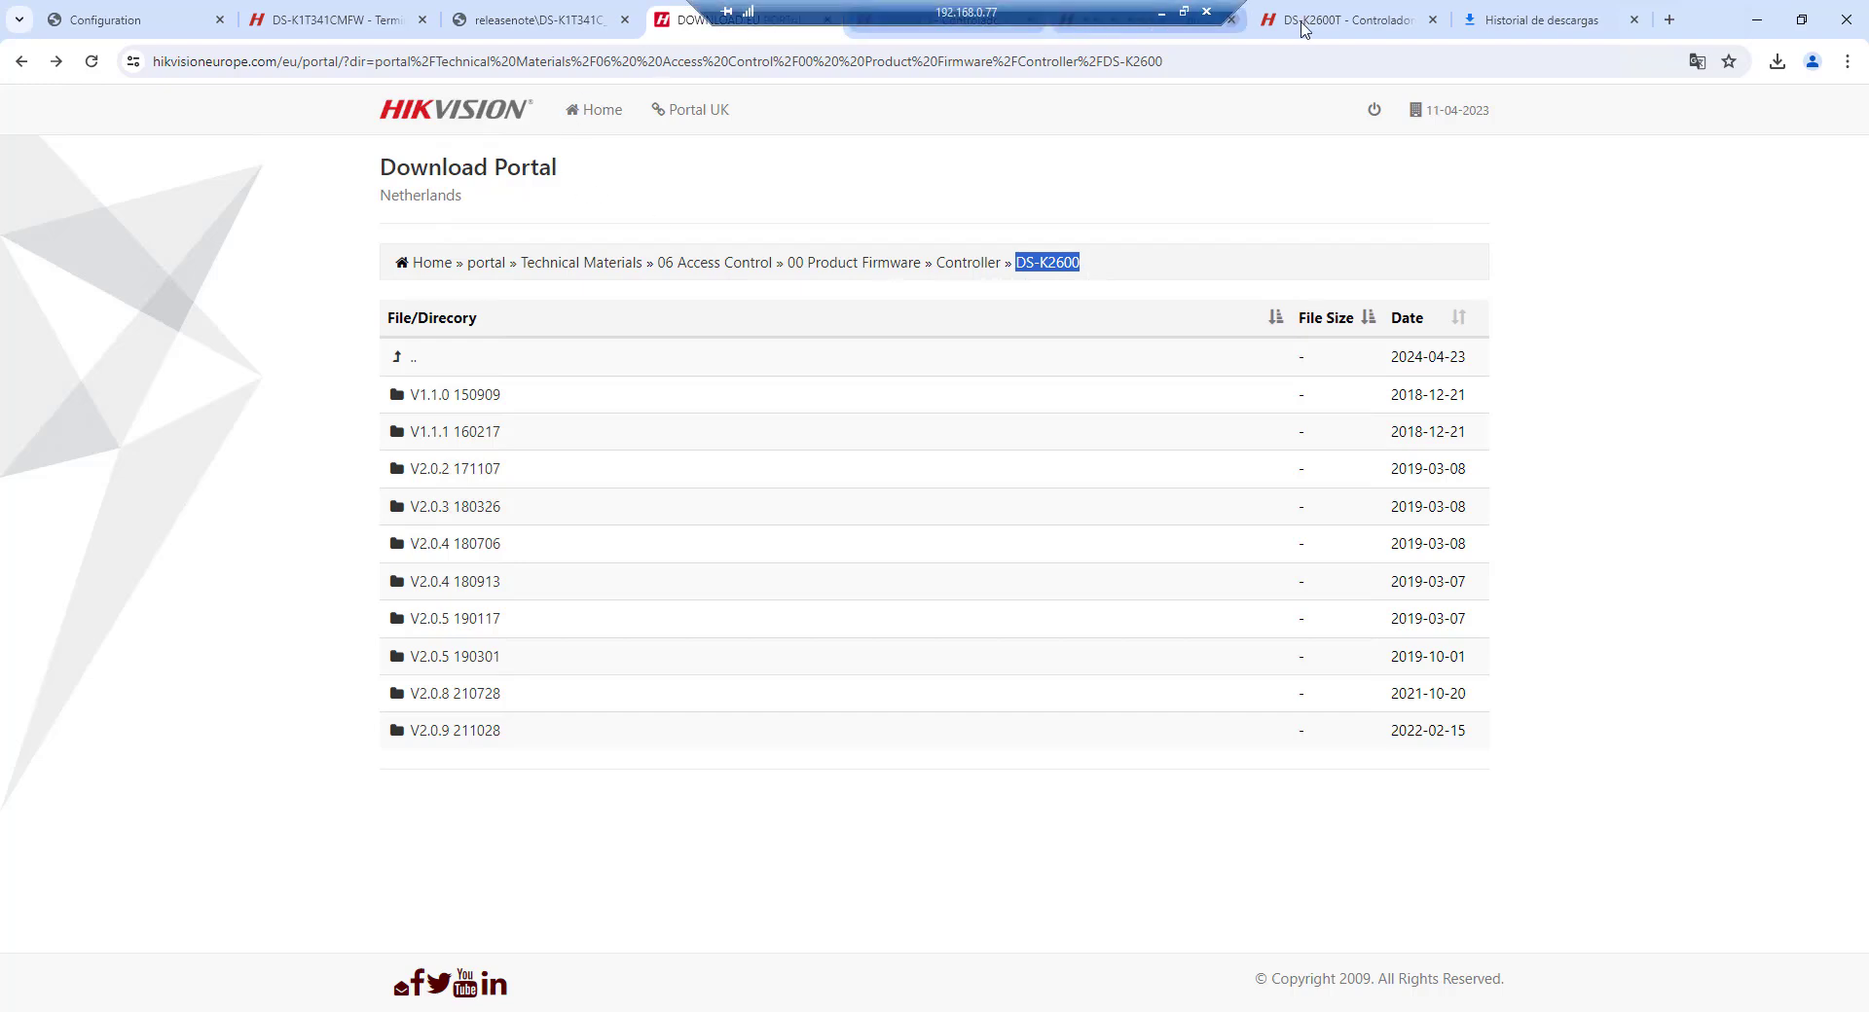
Compare the Mexican site's Serie Profesional listing and DS-K2600T firmware downloads with the DS-K2600 version folders on the EU Download Portal
click(1343, 20)
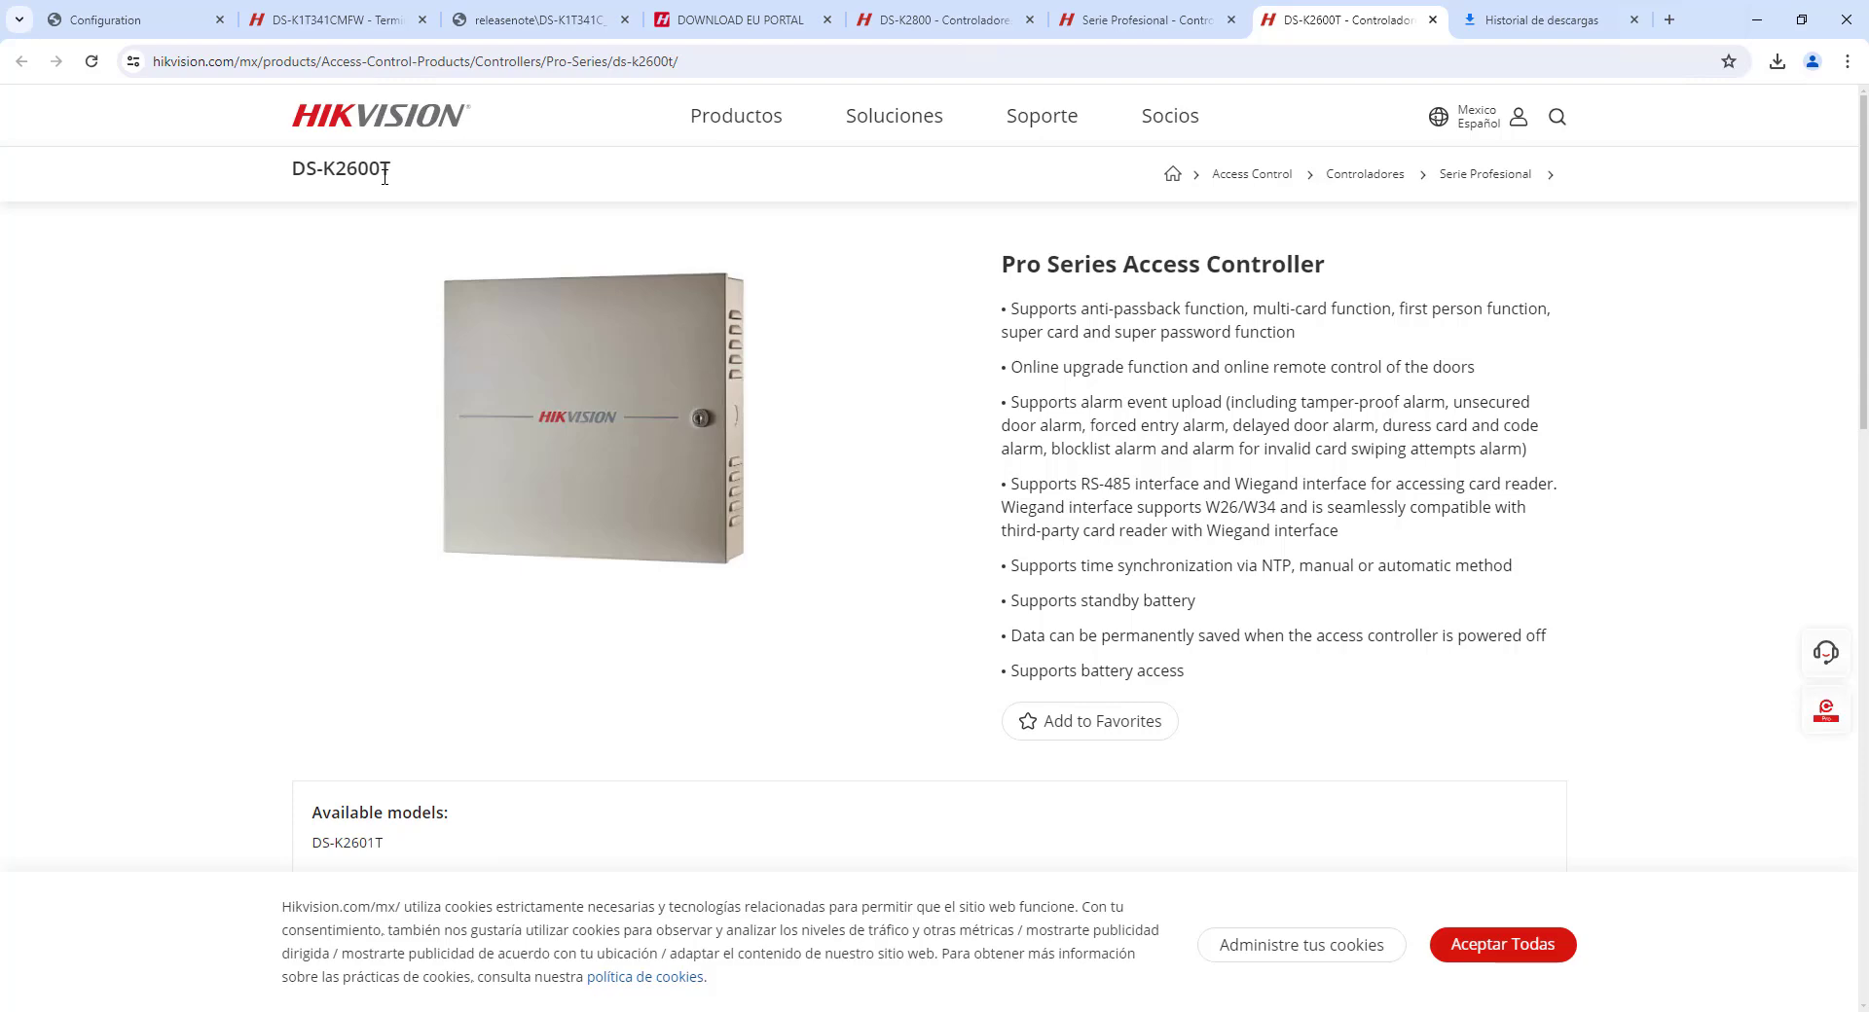
click(1071, 25)
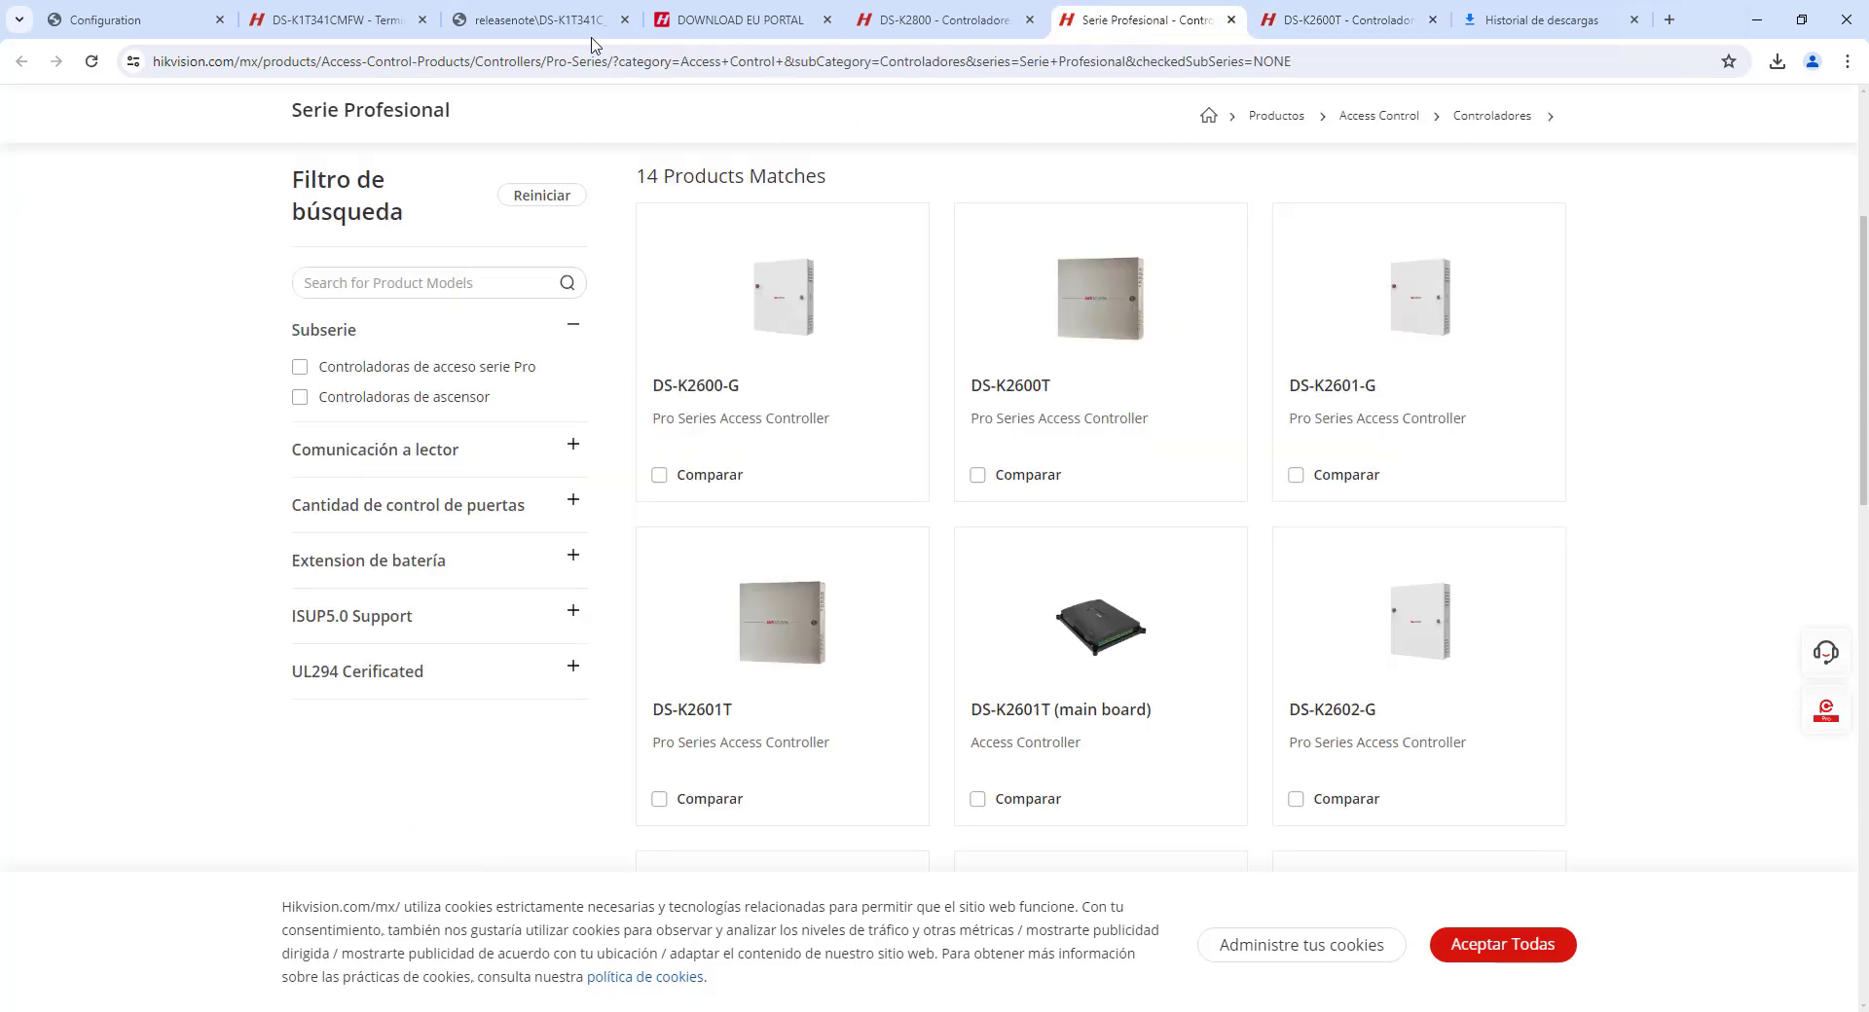
click(785, 20)
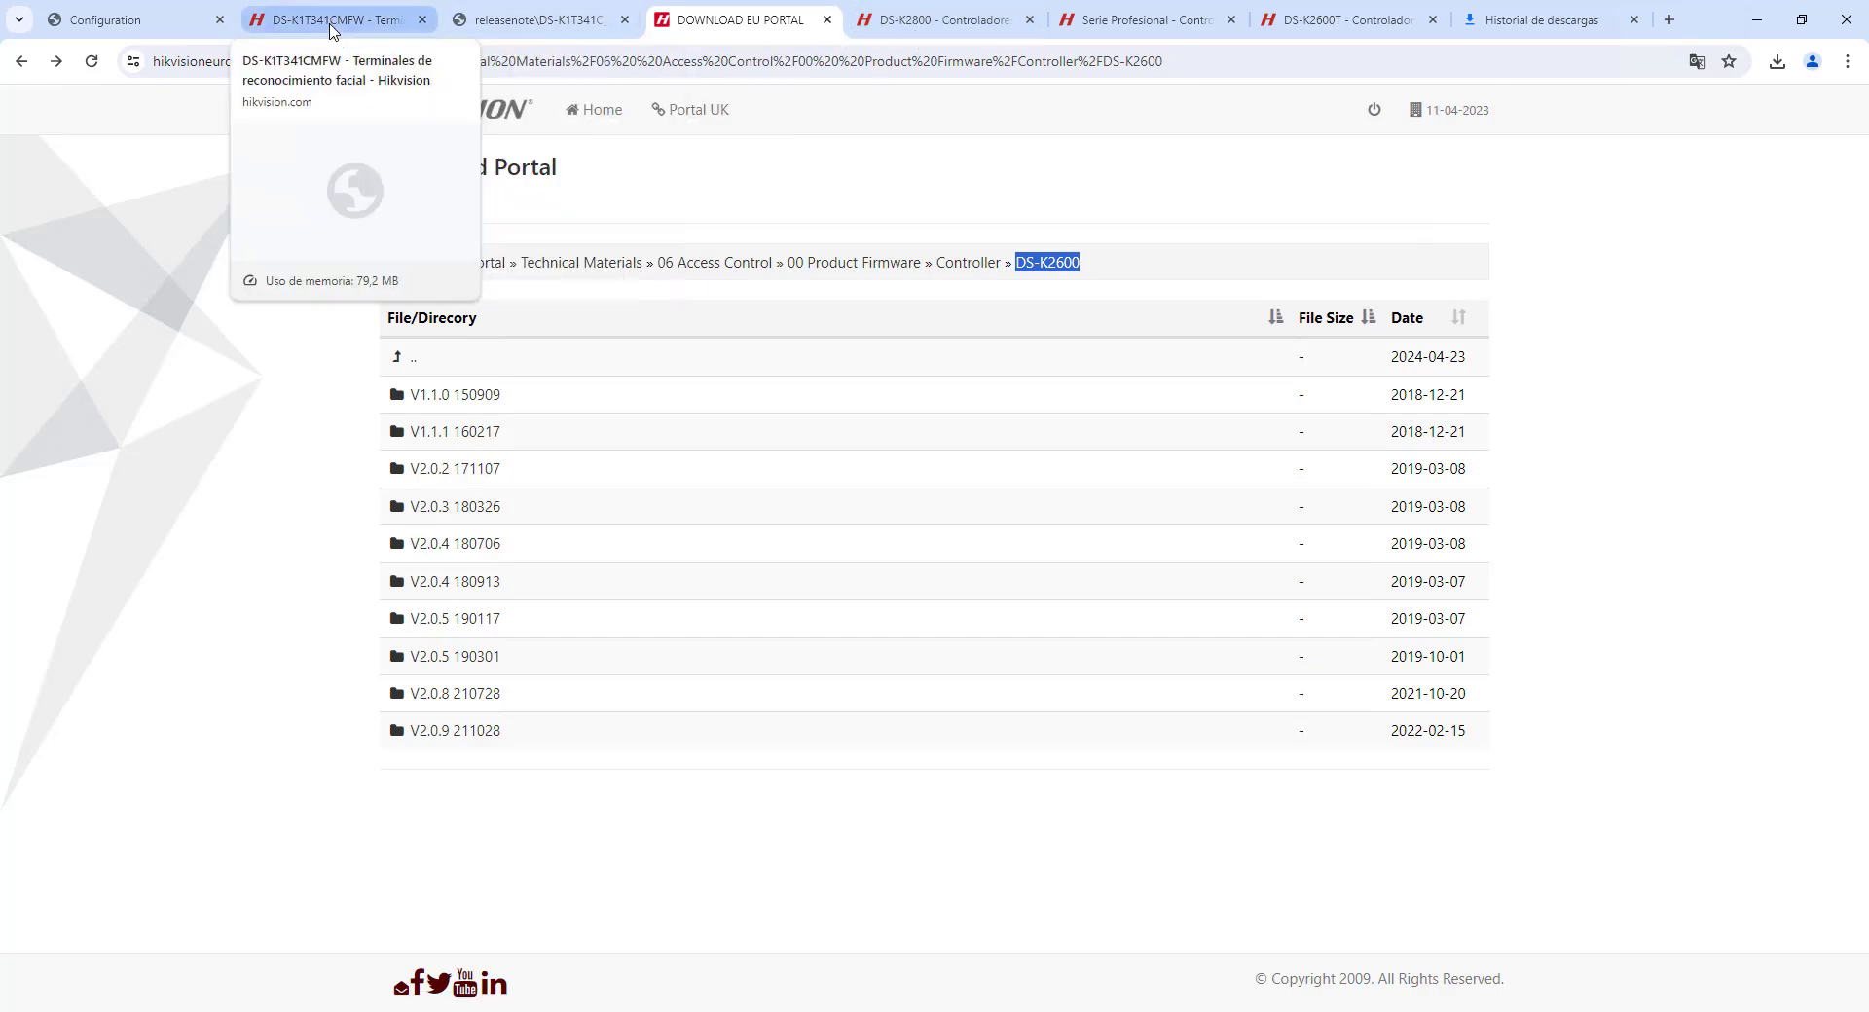
click(1338, 19)
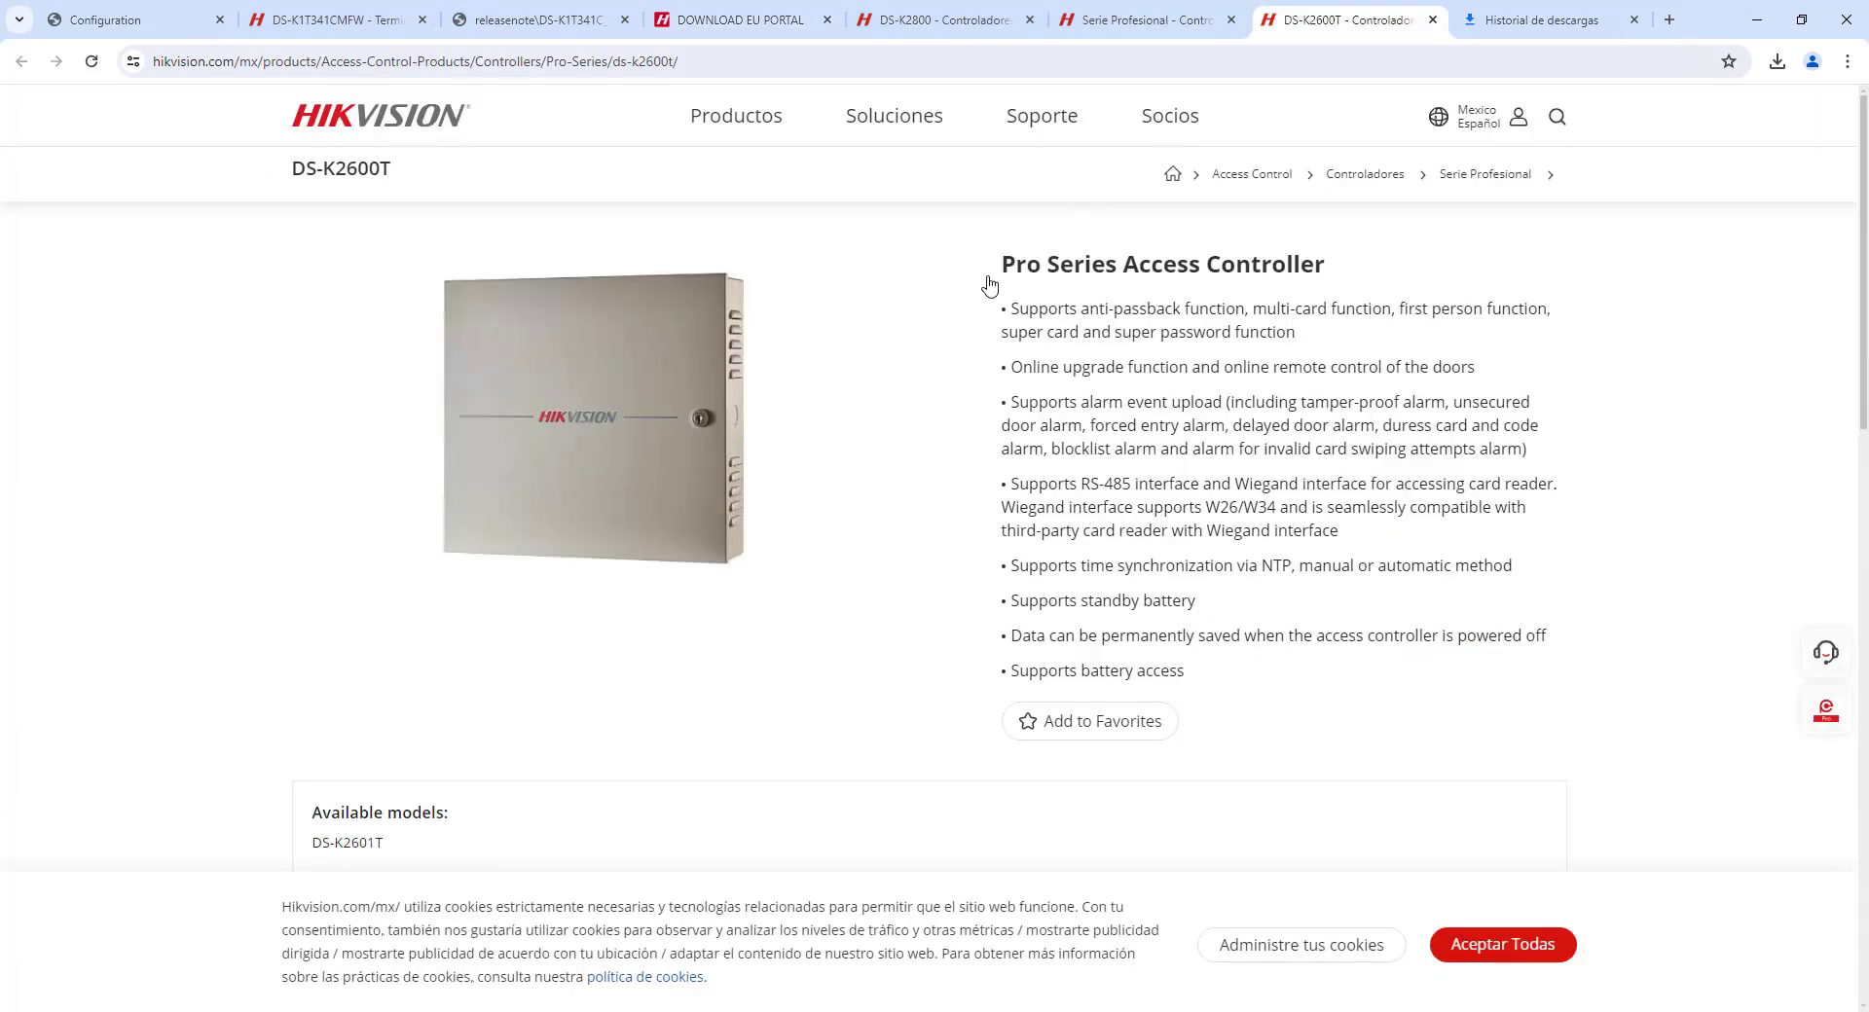
scroll(628, 543, down, 10)
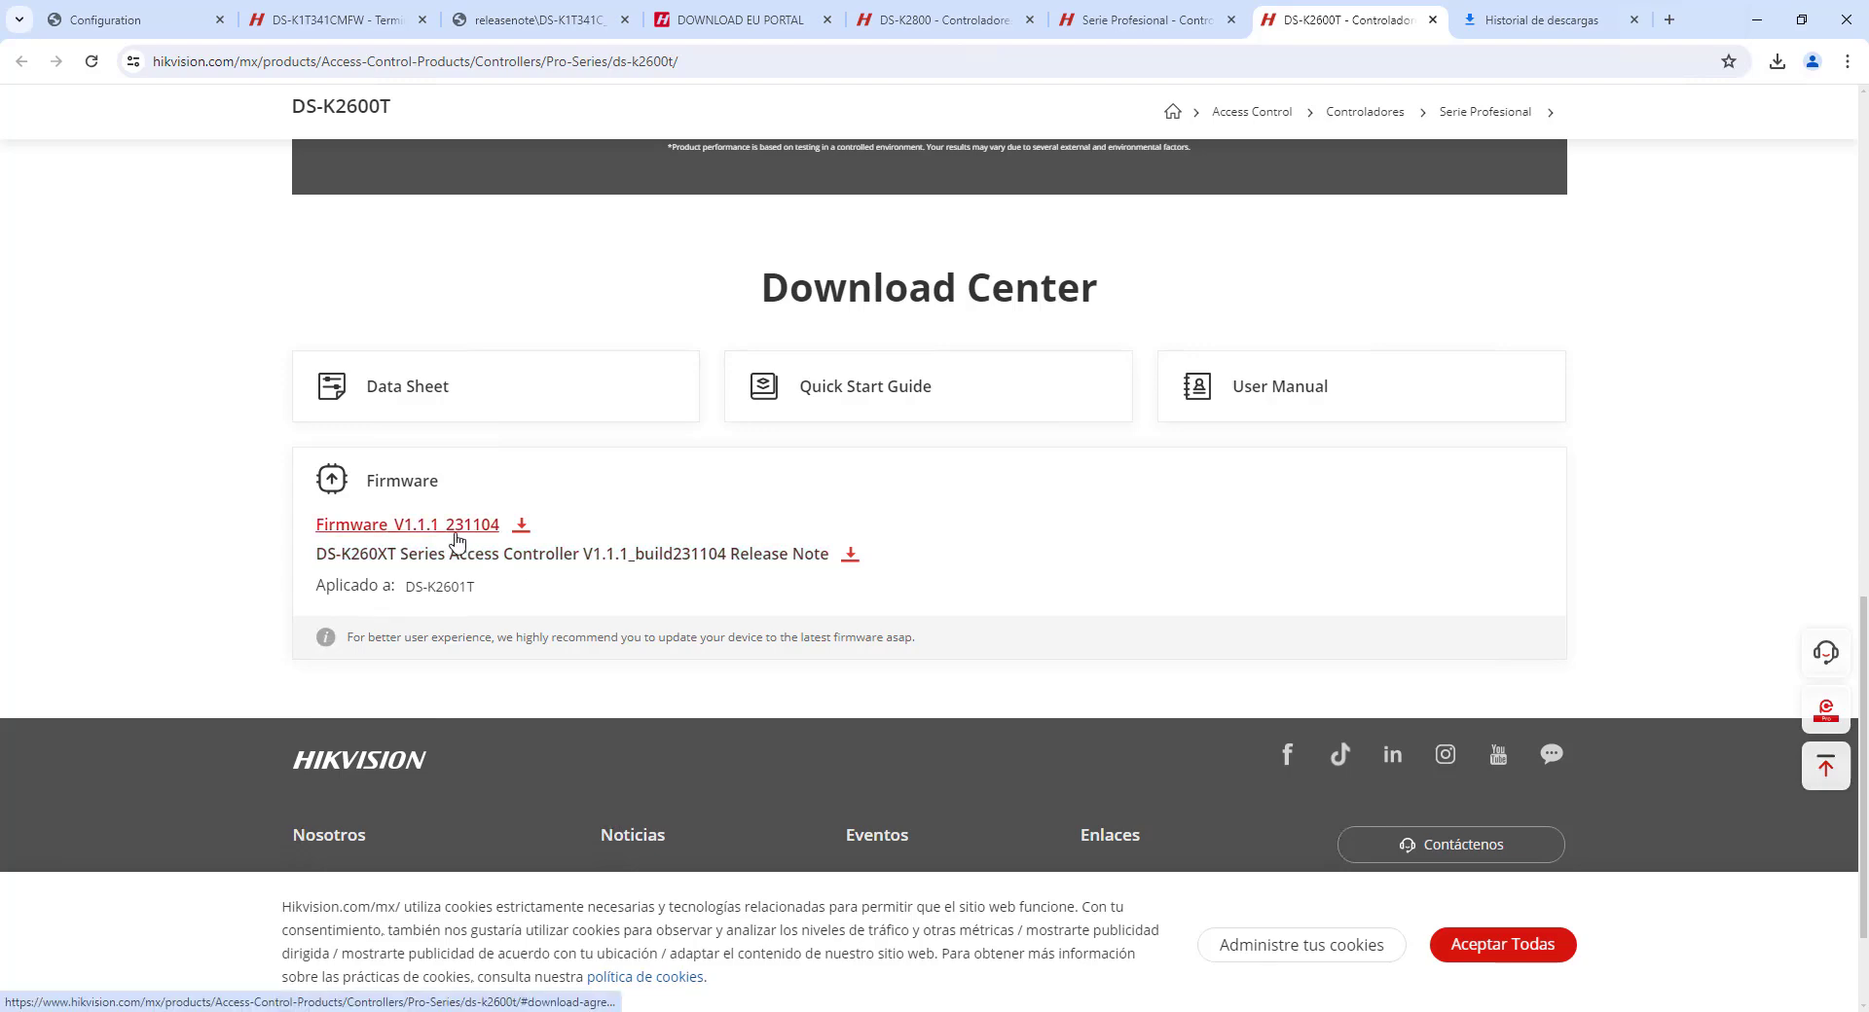
click(735, 29)
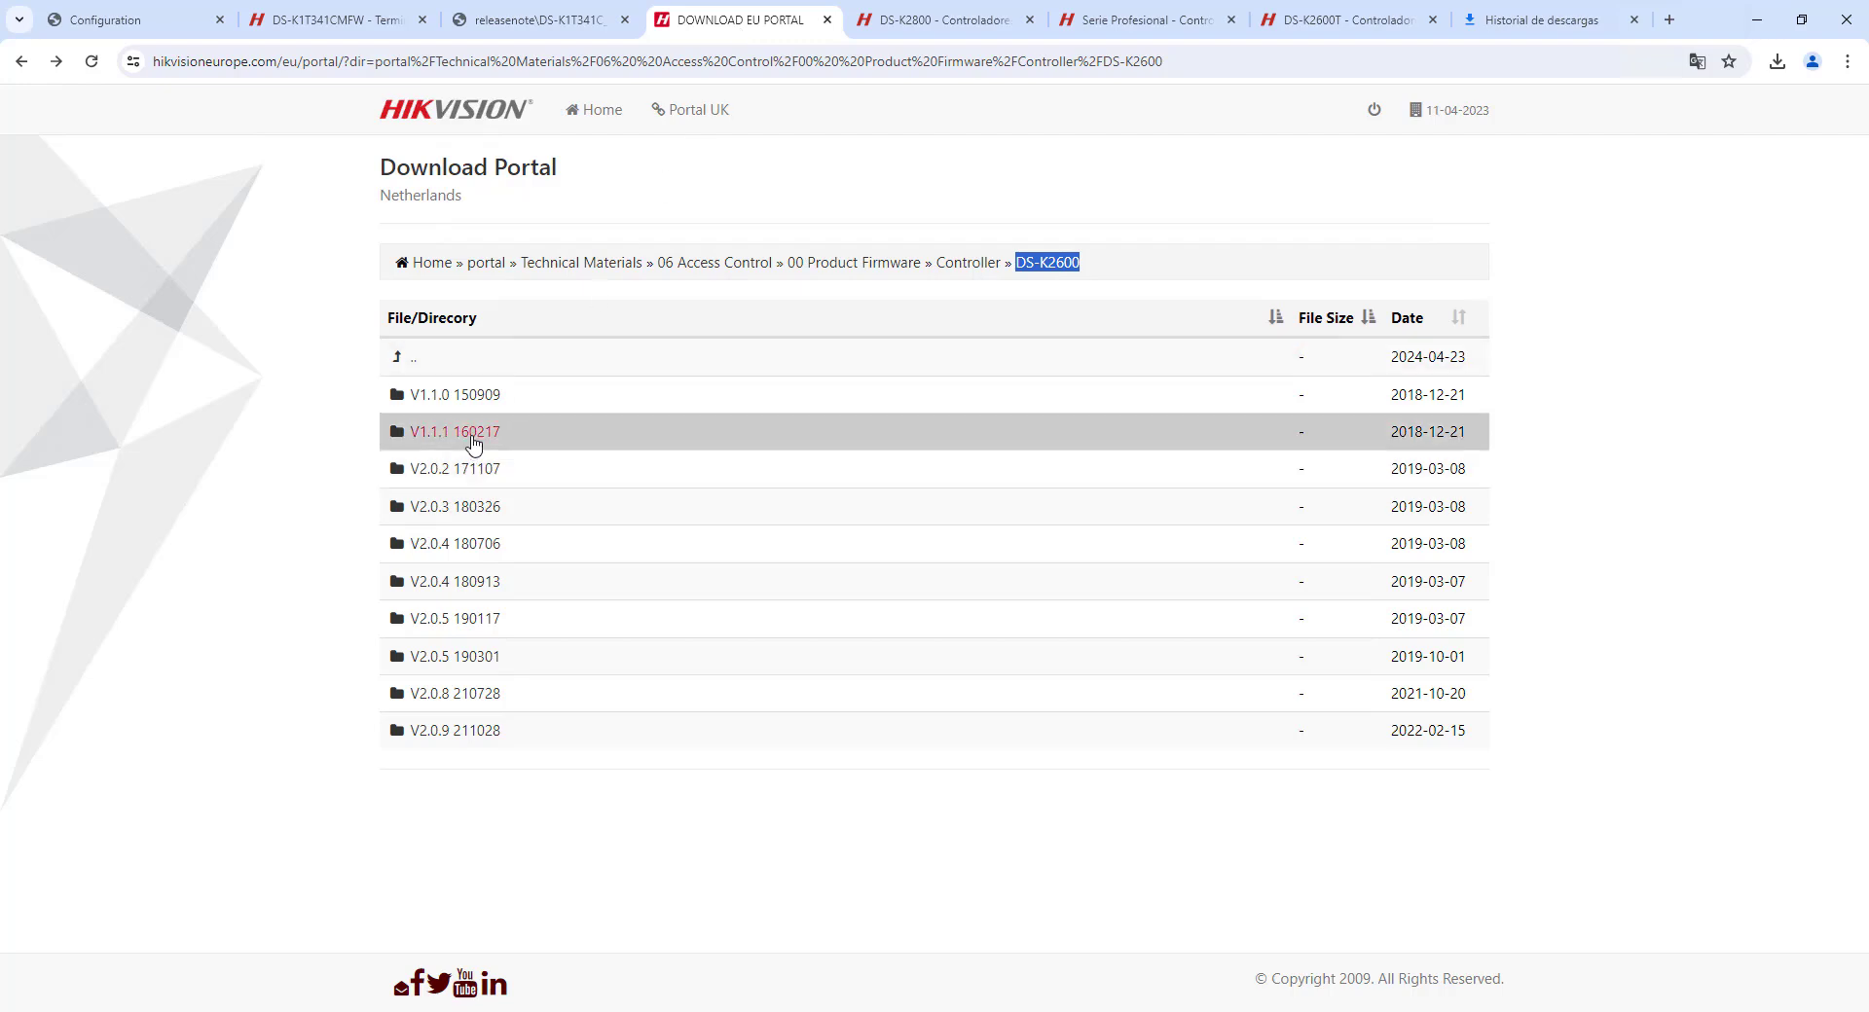